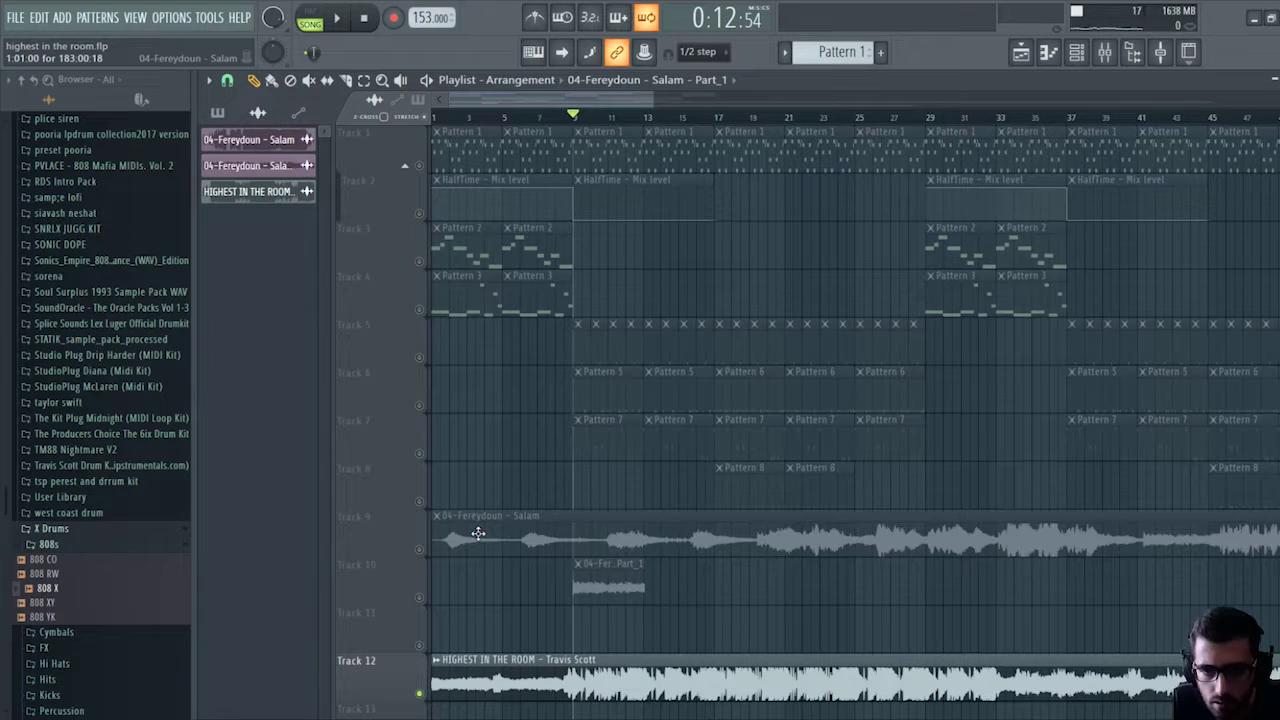
Solo Track 9, which holds the full 04-Fereydoun - Salam audio clip, in the playlist.
{"action": "right_click", "coordinate": [420, 550]}
{"action": "right_click", "coordinate": [420, 550]}
{"action": "right_click", "coordinate": [421, 549]}
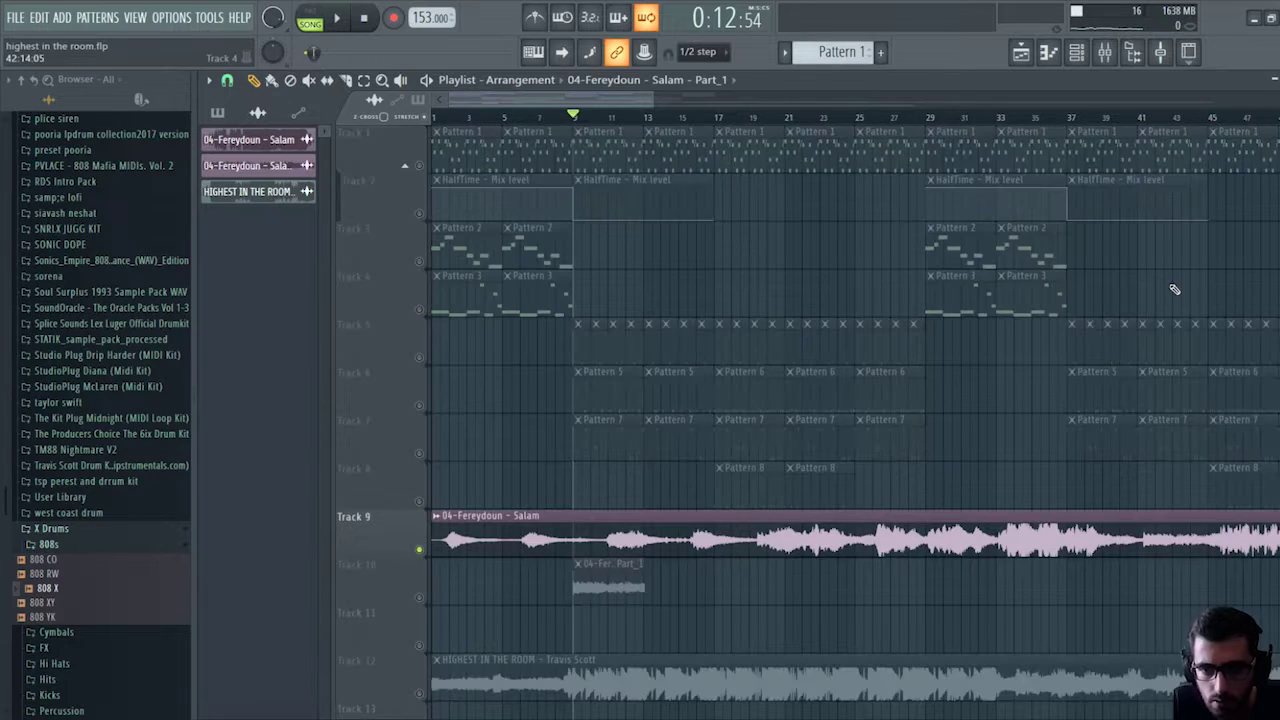
Select the Pattern 1 clips between bars 37 and 45 and listen to the soloed Salam clip from about bar 41.
{"action": "left_click_drag", "start_coordinate": [650, 101], "coordinate": [726, 101]}
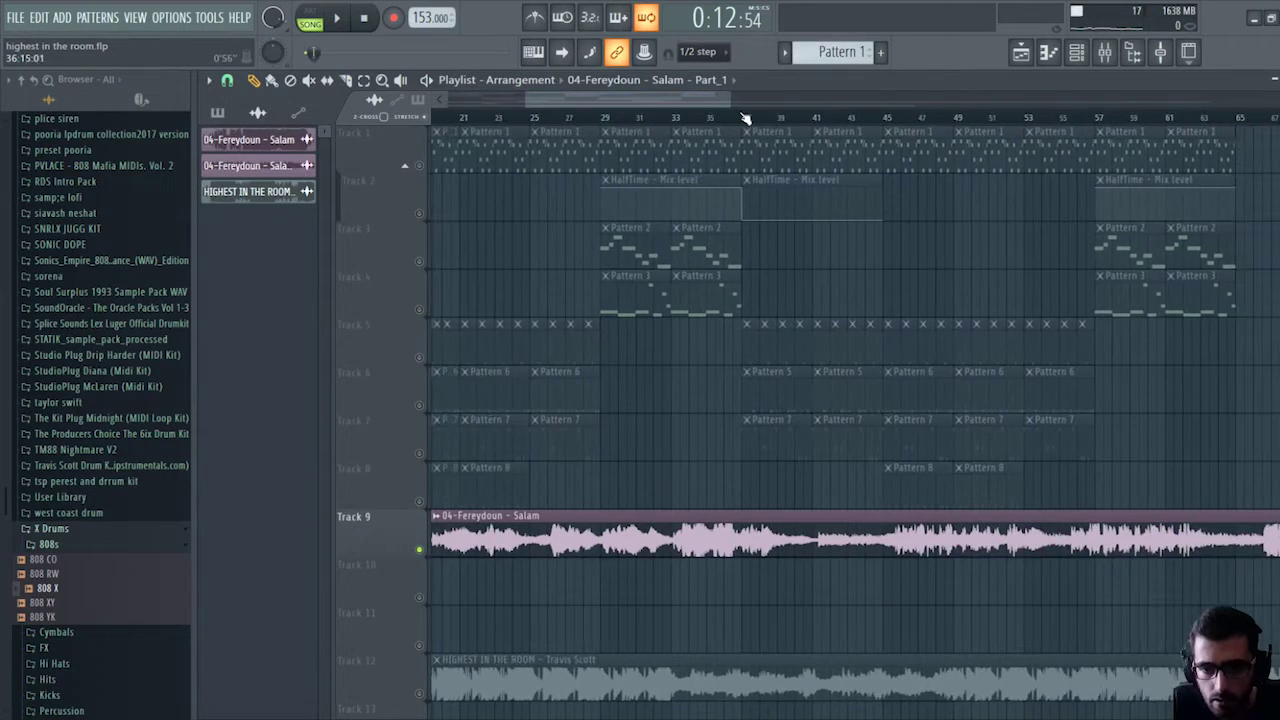
{"action": "left_click", "coordinate": [813, 117]}
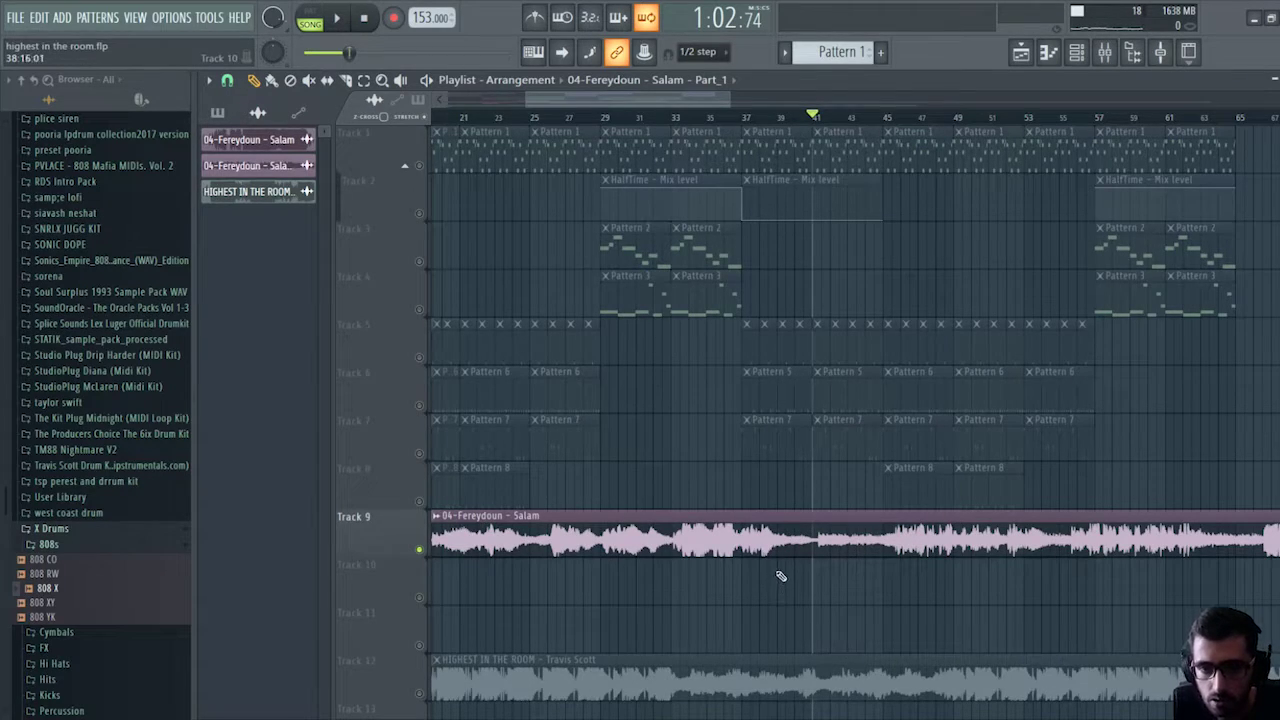
{"action": "left_click_drag", "start_coordinate": [869, 126], "coordinate": [806, 165]}
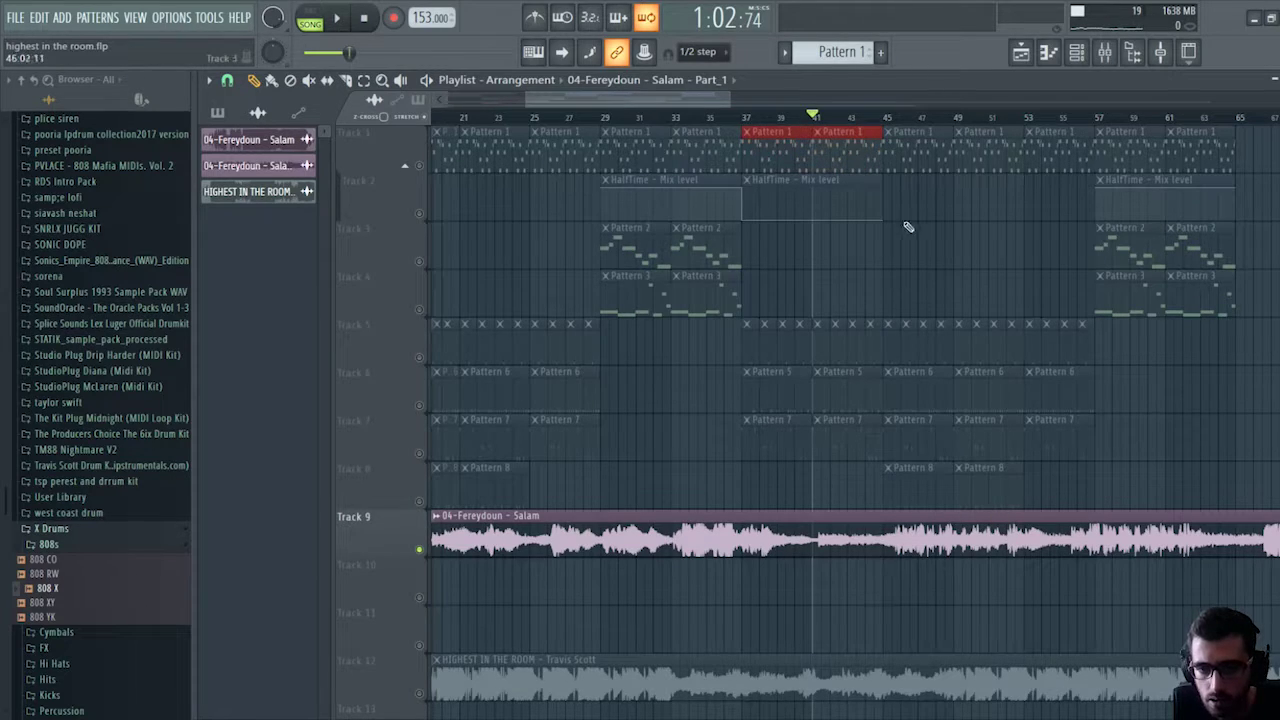
{"action": "left_click", "coordinate": [806, 117]}
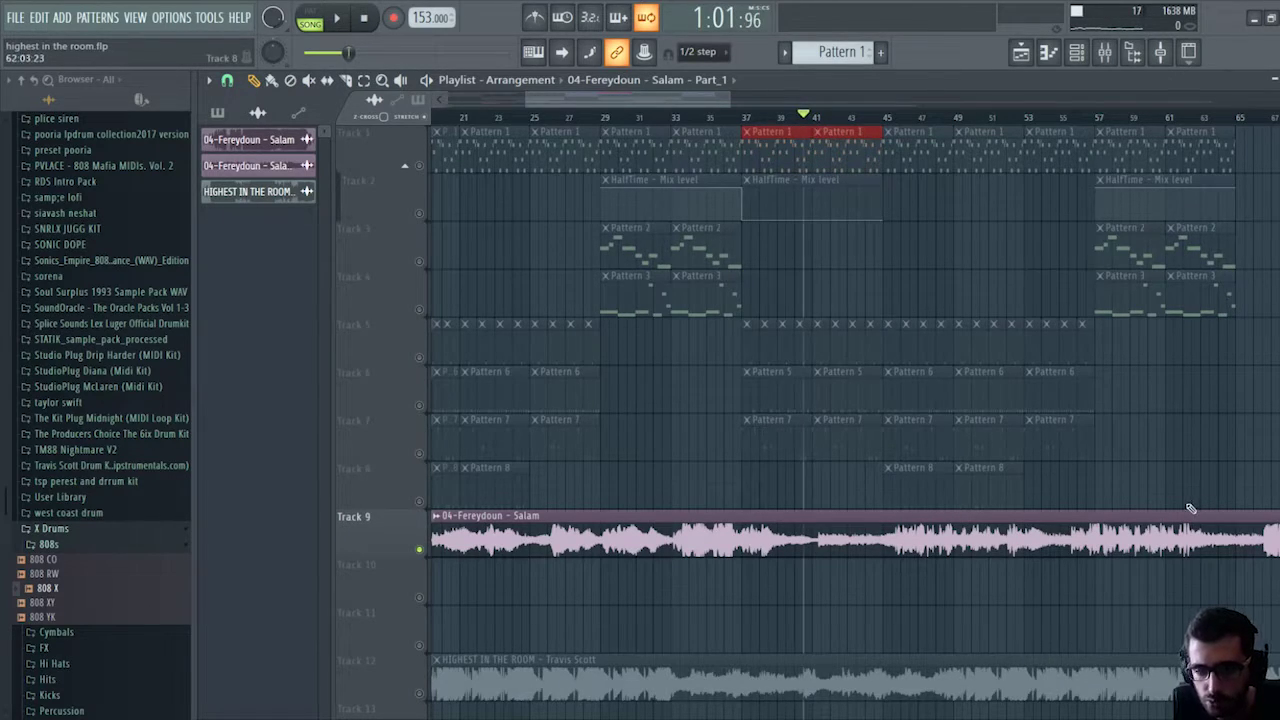
{"action": "key", "text": "space"}
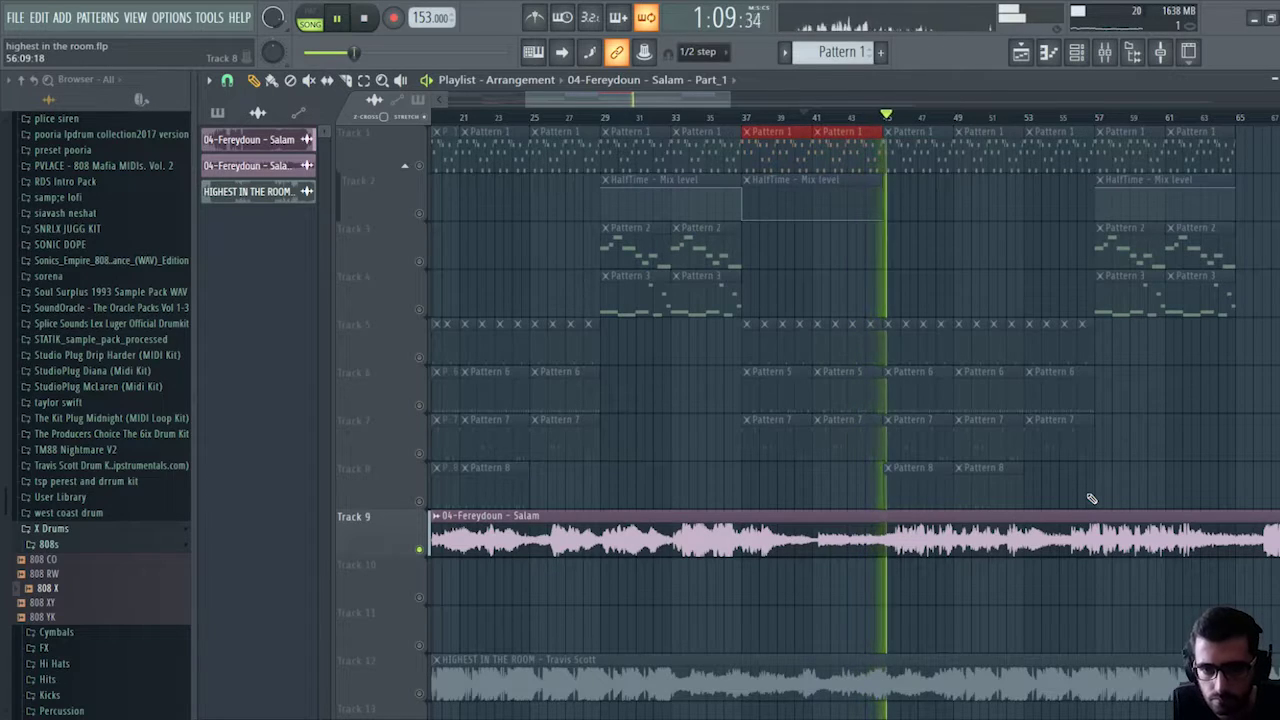
{"action": "left_click", "coordinate": [820, 119]}
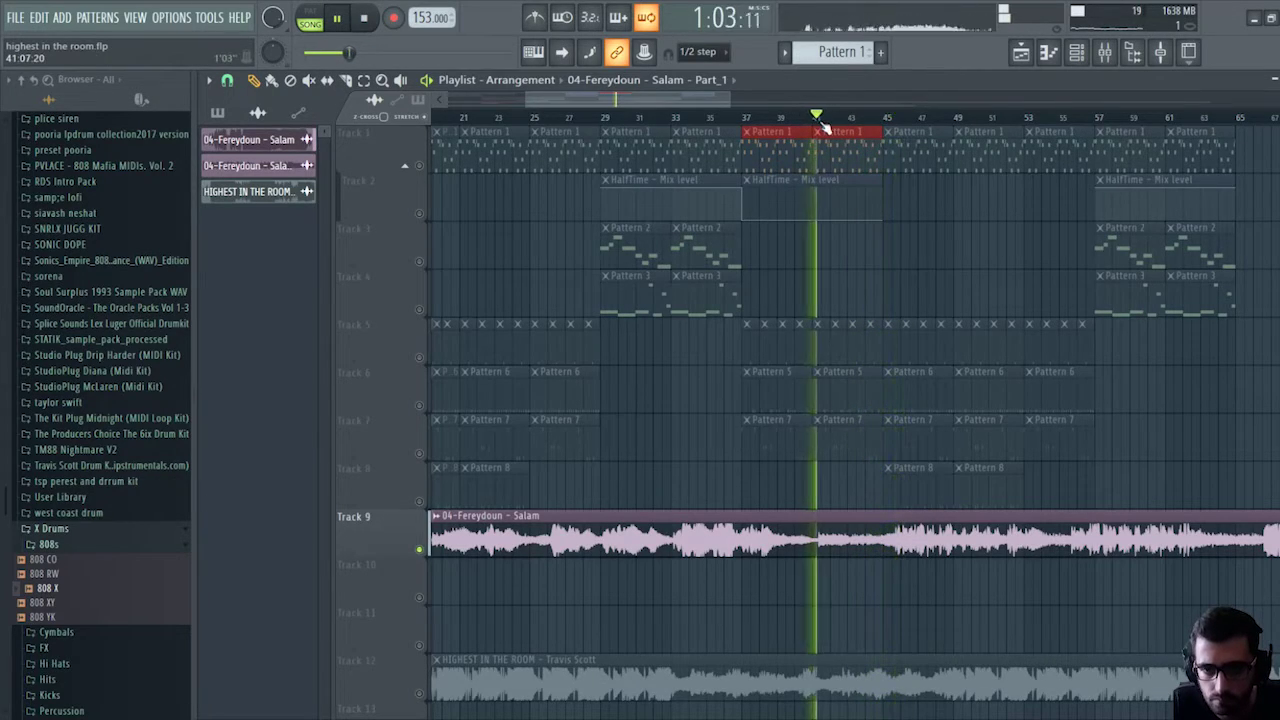
{"action": "key", "text": "space"}
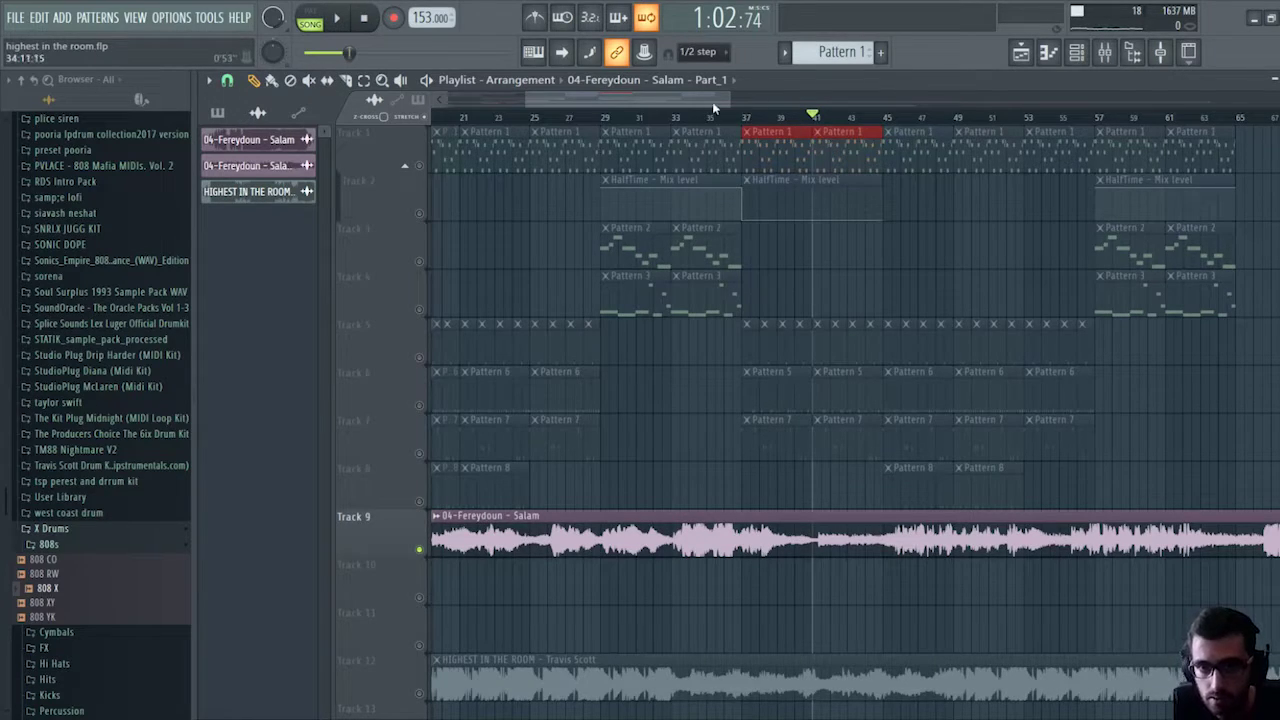
Place the playhead near bar 24 and open the Omnisphere notes of Pattern 1 in the piano roll.
{"action": "left_click_drag", "start_coordinate": [712, 101], "coordinate": [664, 104]}
{"action": "left_click", "coordinate": [745, 120]}
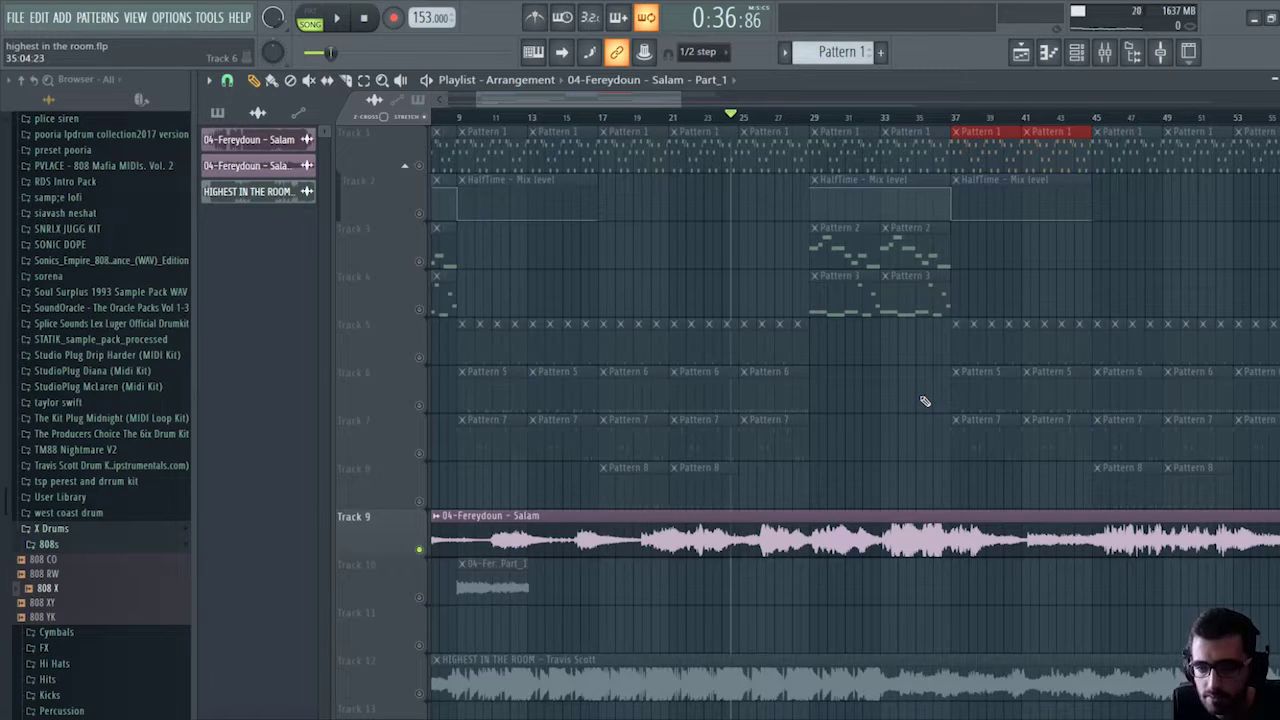
{"action": "double_click", "coordinate": [762, 149]}
{"action": "left_click_drag", "start_coordinate": [705, 97], "coordinate": [576, 98]}
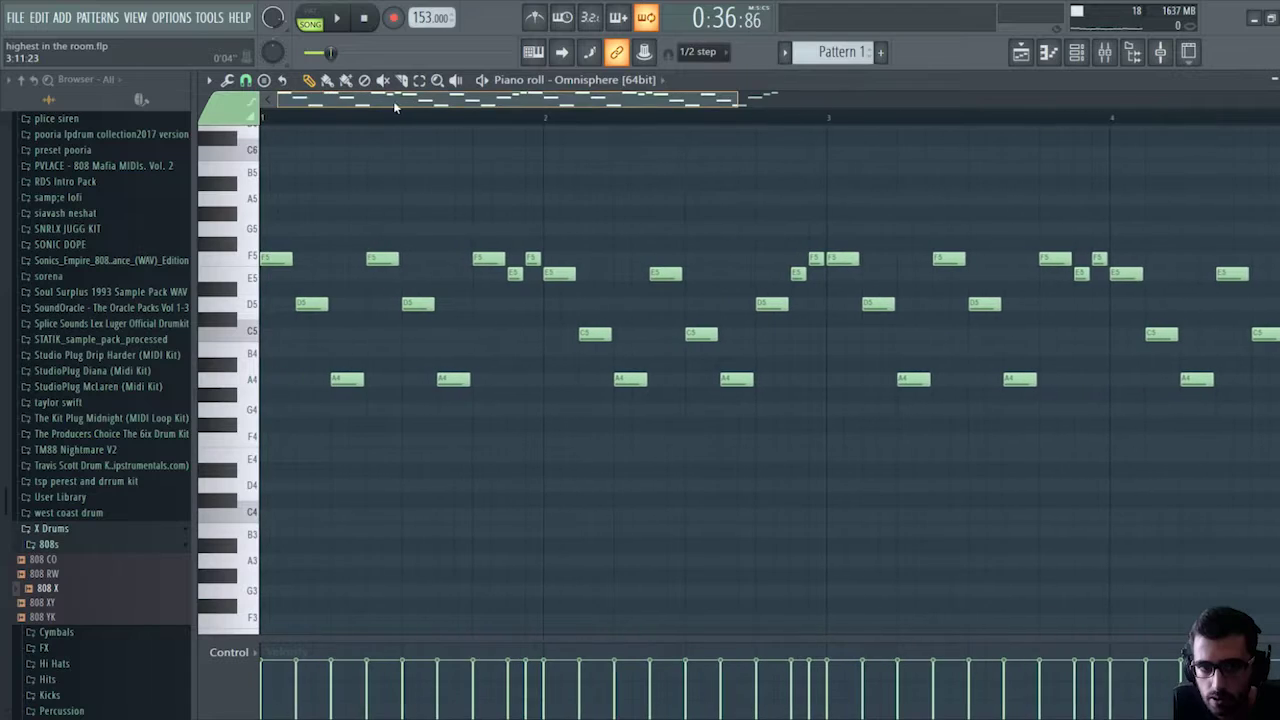
Try lowering the first three notes (F5, D5, A4) by one semitone, and move them back up.
{"action": "left_click_drag", "start_coordinate": [357, 229], "coordinate": [266, 445]}
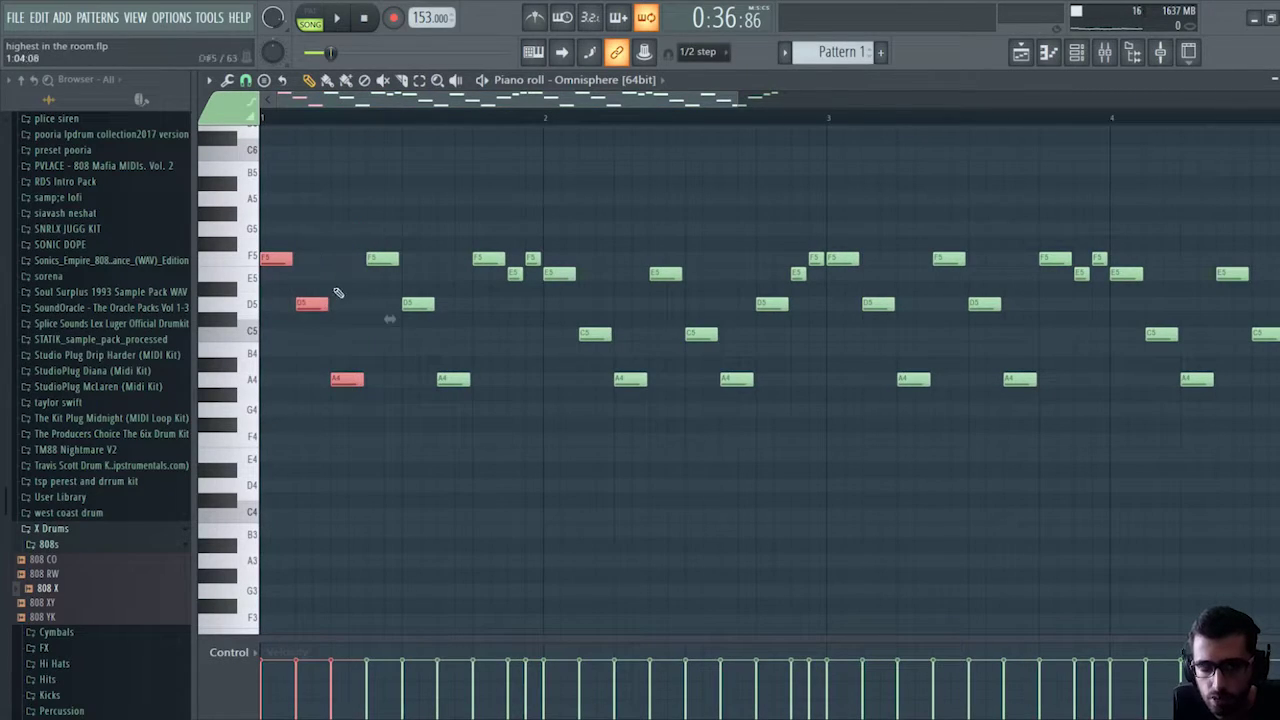
{"action": "key", "text": "Down"}
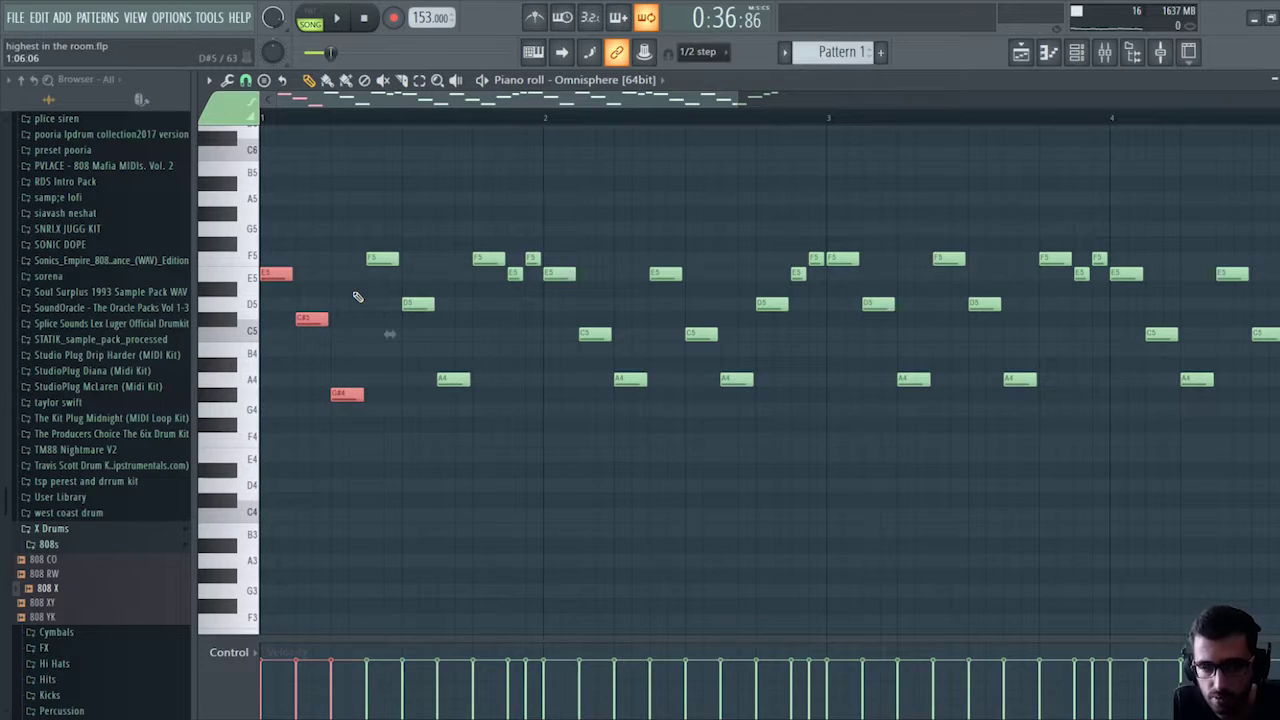
{"action": "key", "text": "Up"}
{"action": "left_click", "coordinate": [576, 413]}
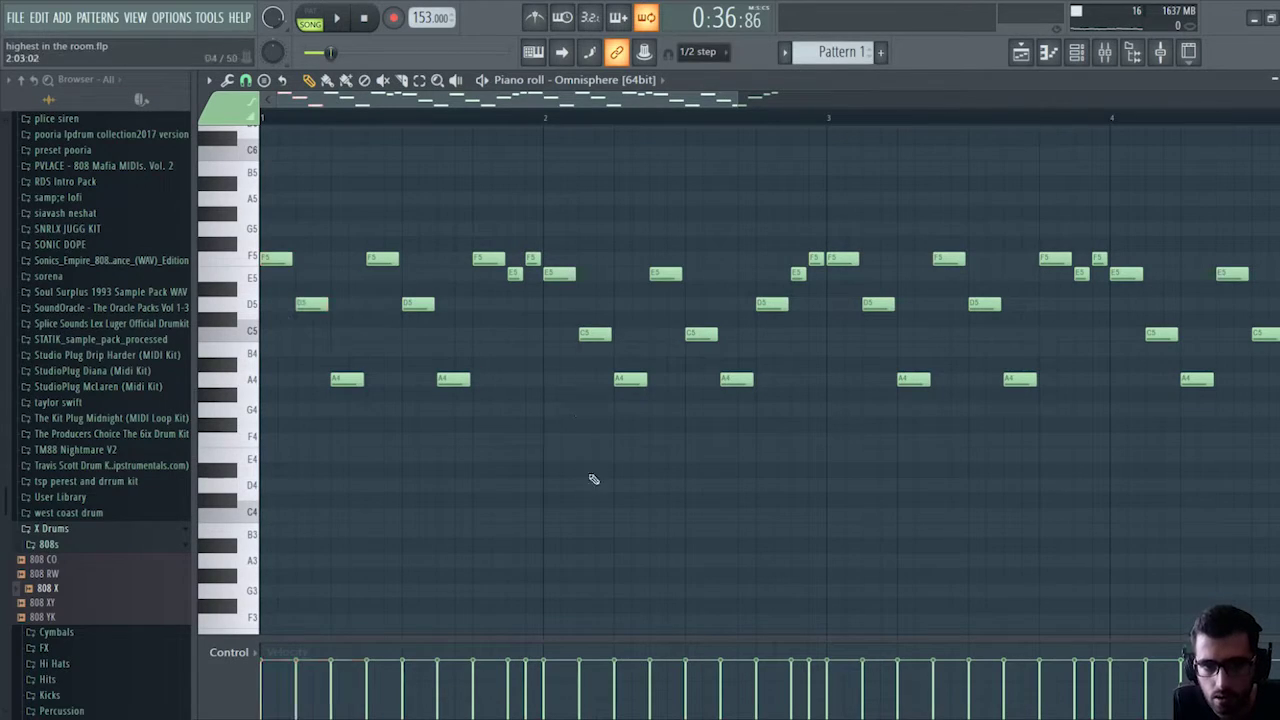
Lower all notes of the Pattern 1 melody by one semitone and switch playback to the pattern.
{"action": "key", "text": "Down"}
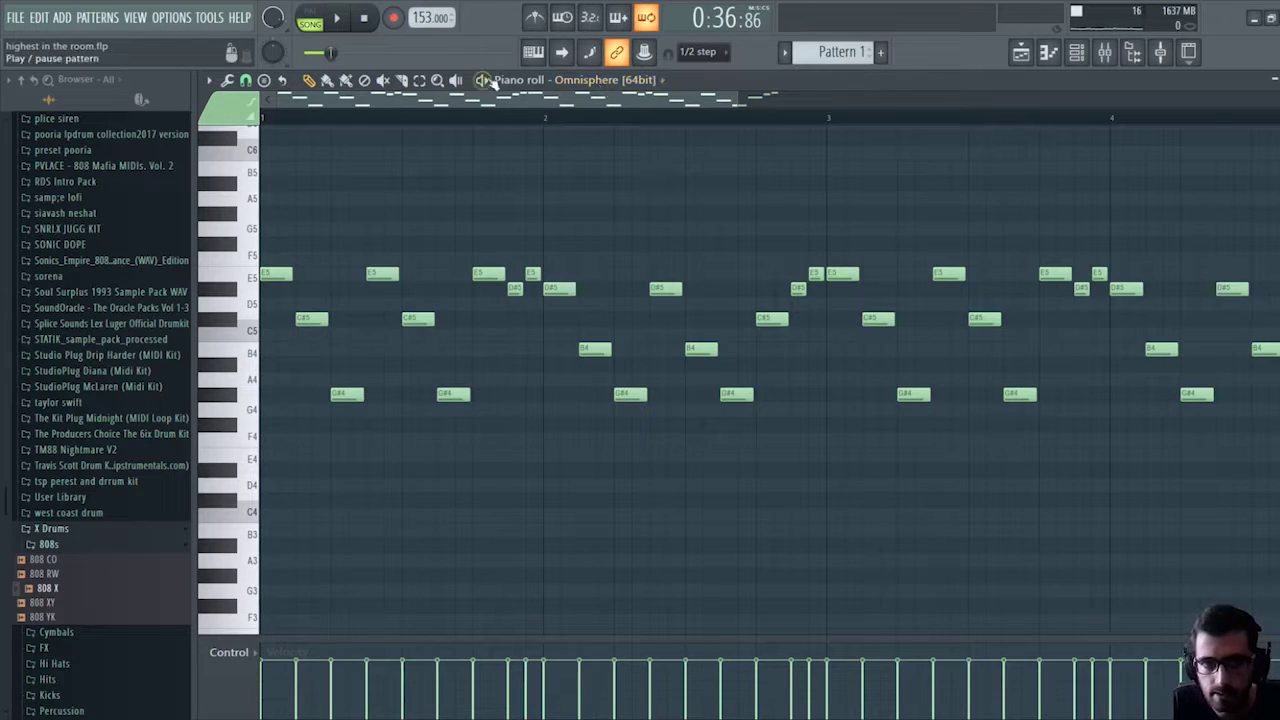
{"action": "left_click", "coordinate": [484, 90]}
{"action": "key", "text": "space"}
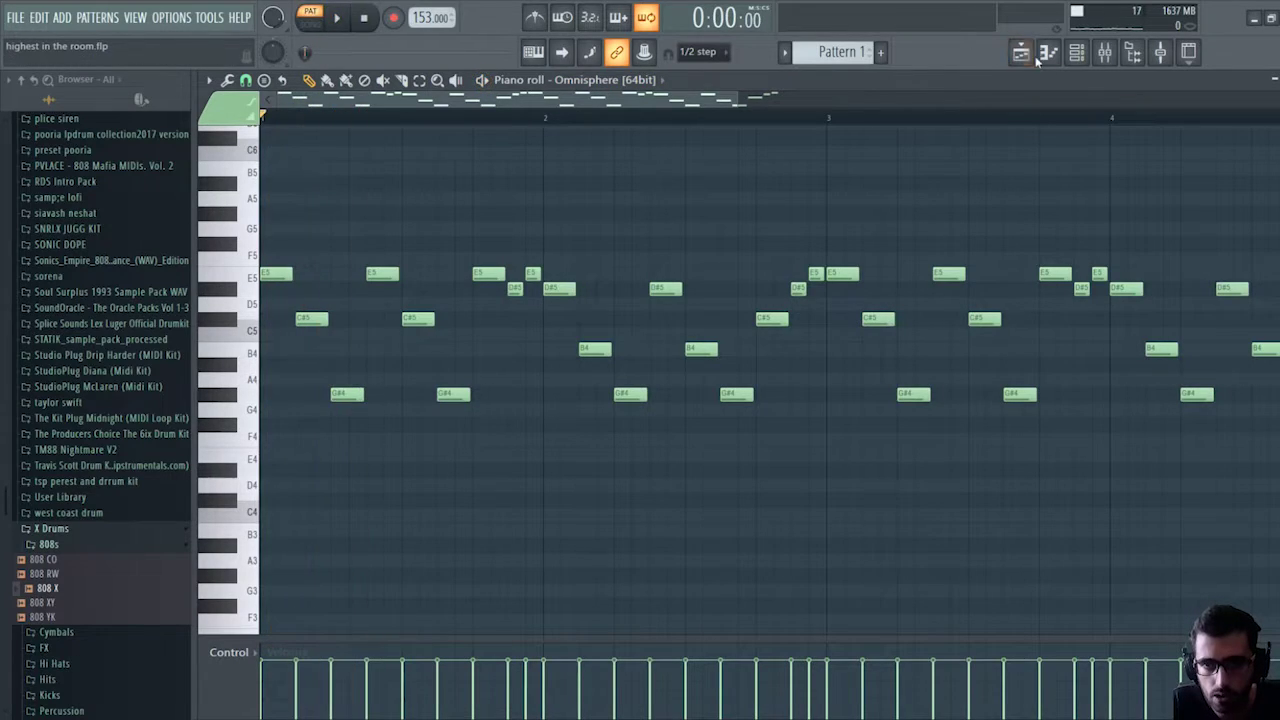
Unmute the first Omnisphere [64bit] channel and listen to the Pattern 1 melody on its own.
{"action": "left_click", "coordinate": [1076, 52]}
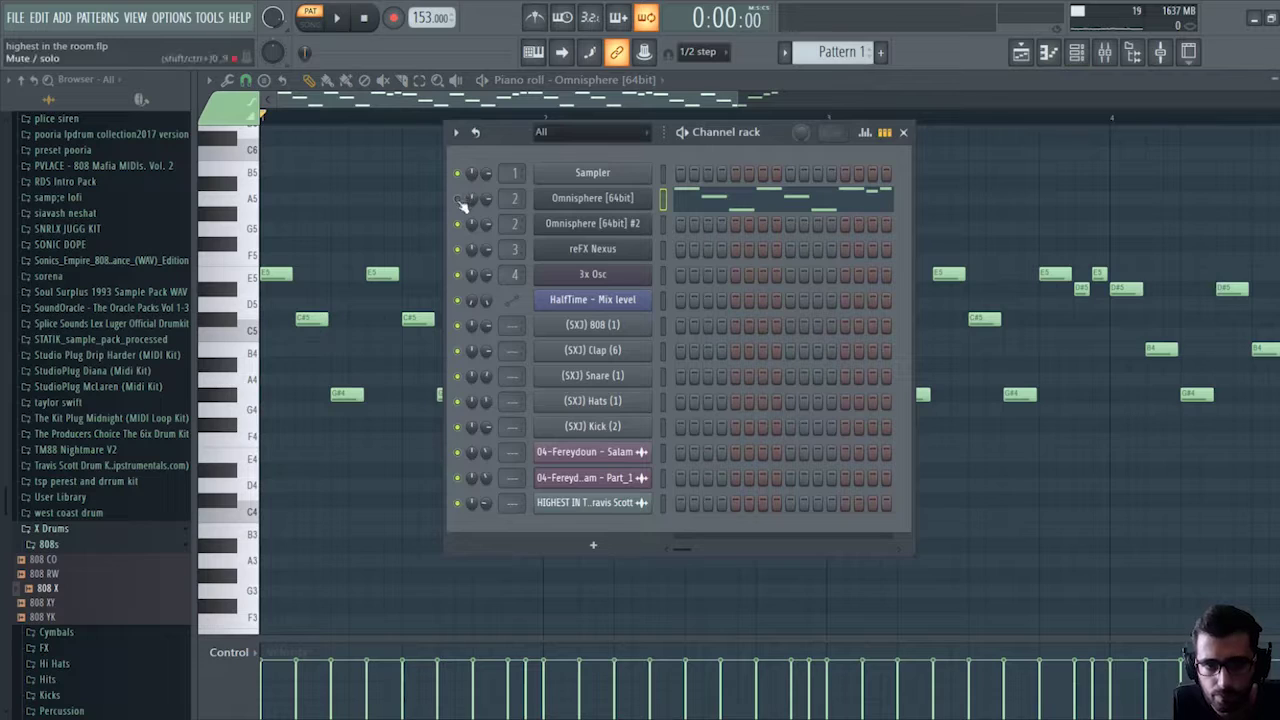
{"action": "left_click", "coordinate": [458, 198]}
{"action": "key", "text": "space"}
{"action": "key", "text": "F6"}
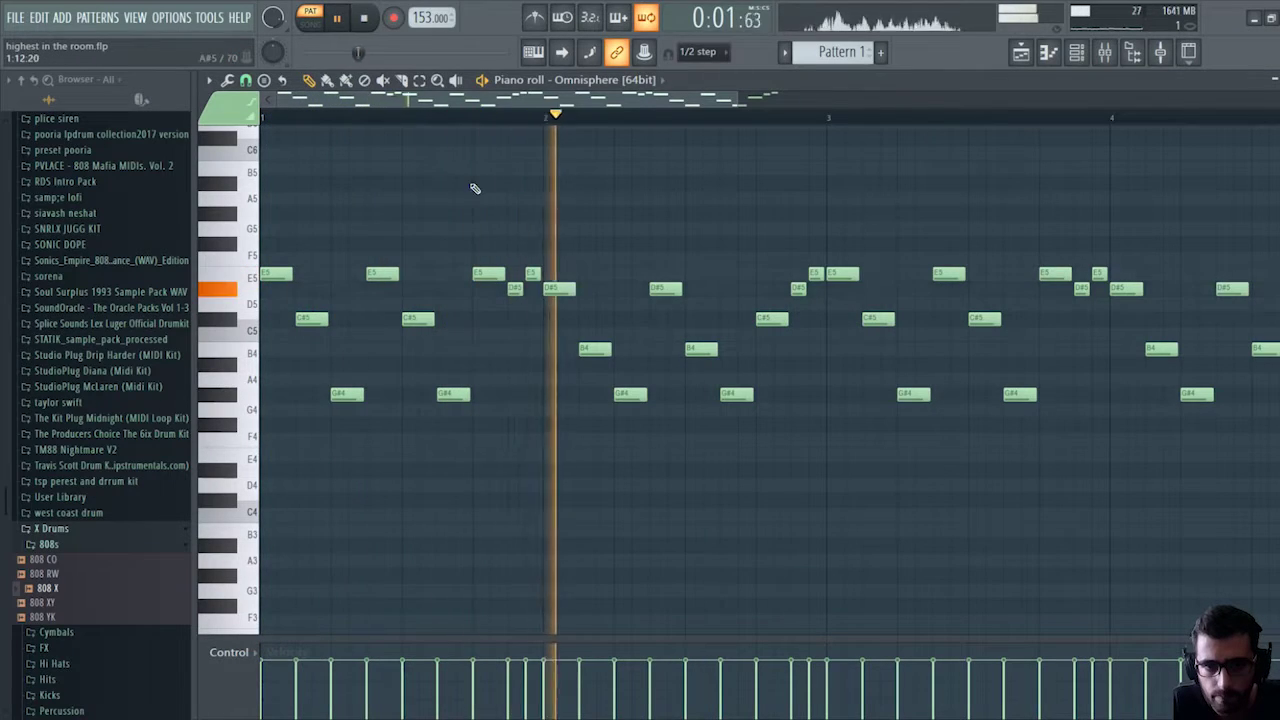
{"action": "scroll", "coordinate": [488, 120], "scroll_direction": "down", "scroll_amount": 3}
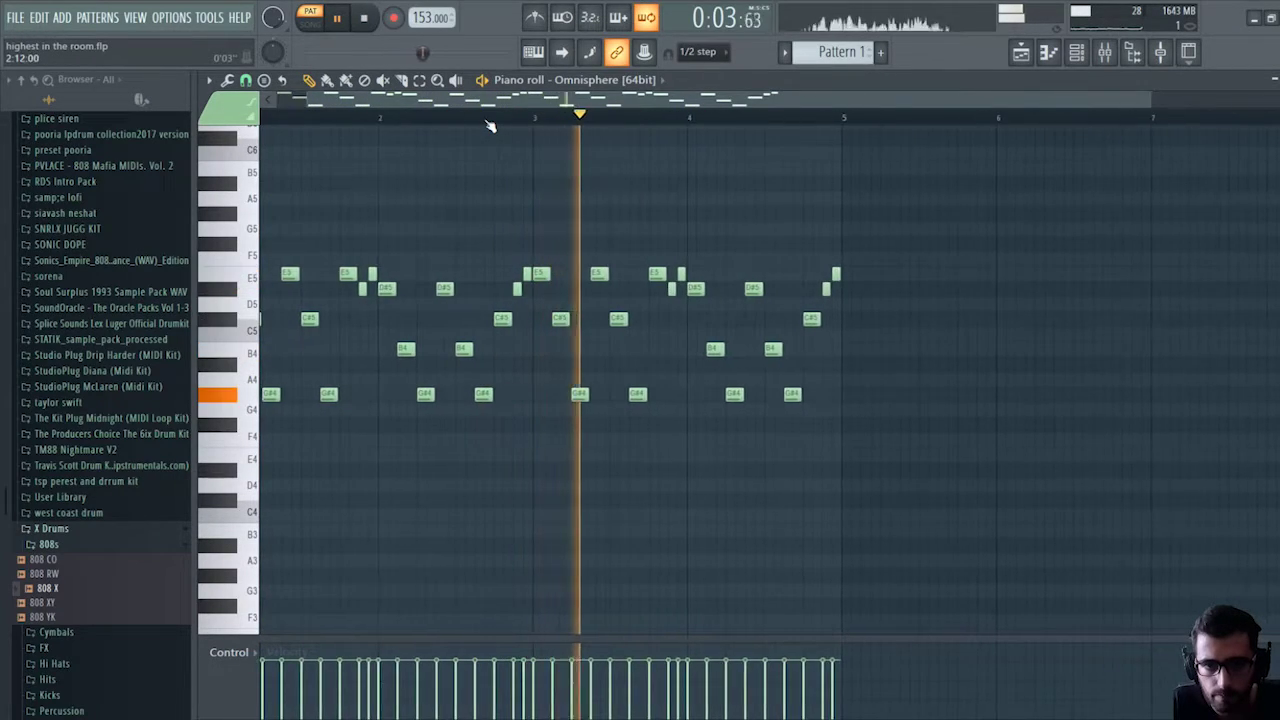
{"action": "scroll", "coordinate": [490, 125], "scroll_direction": "down", "scroll_amount": 1}
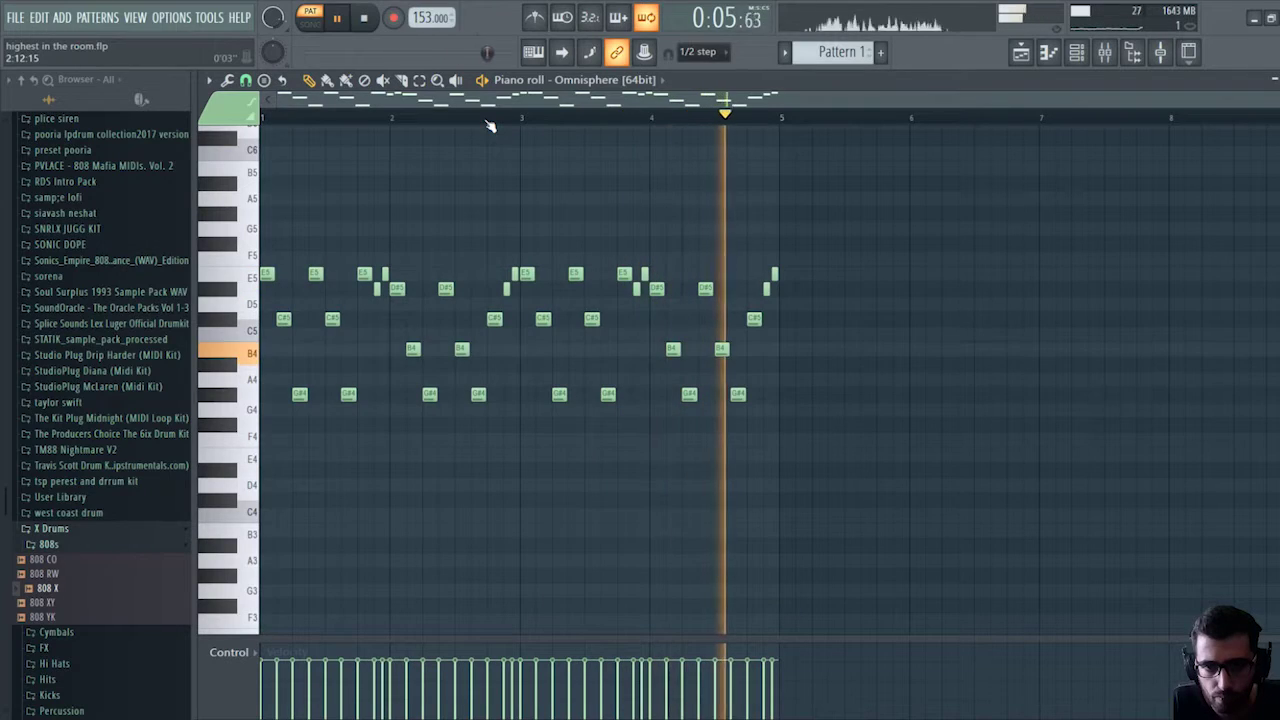
{"action": "key", "text": "space"}
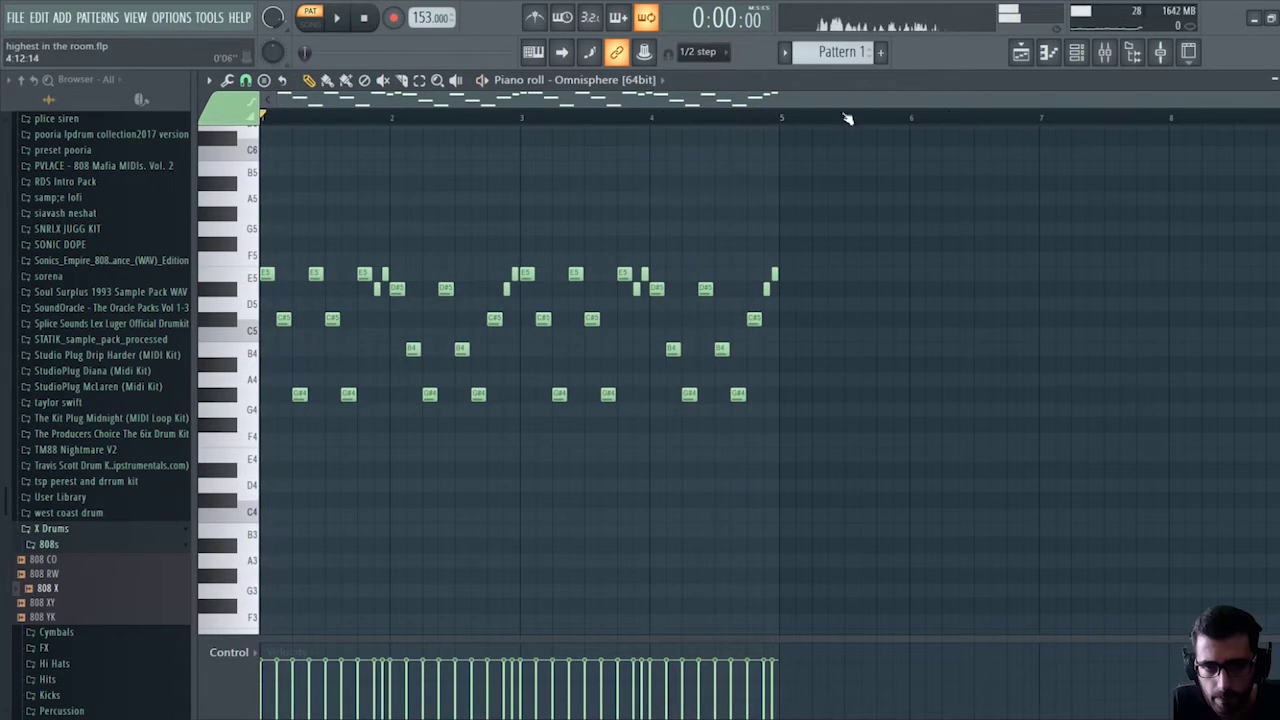
Raise all notes of the Pattern 1 melody by one semitone.
{"action": "left_click", "coordinate": [1088, 63]}
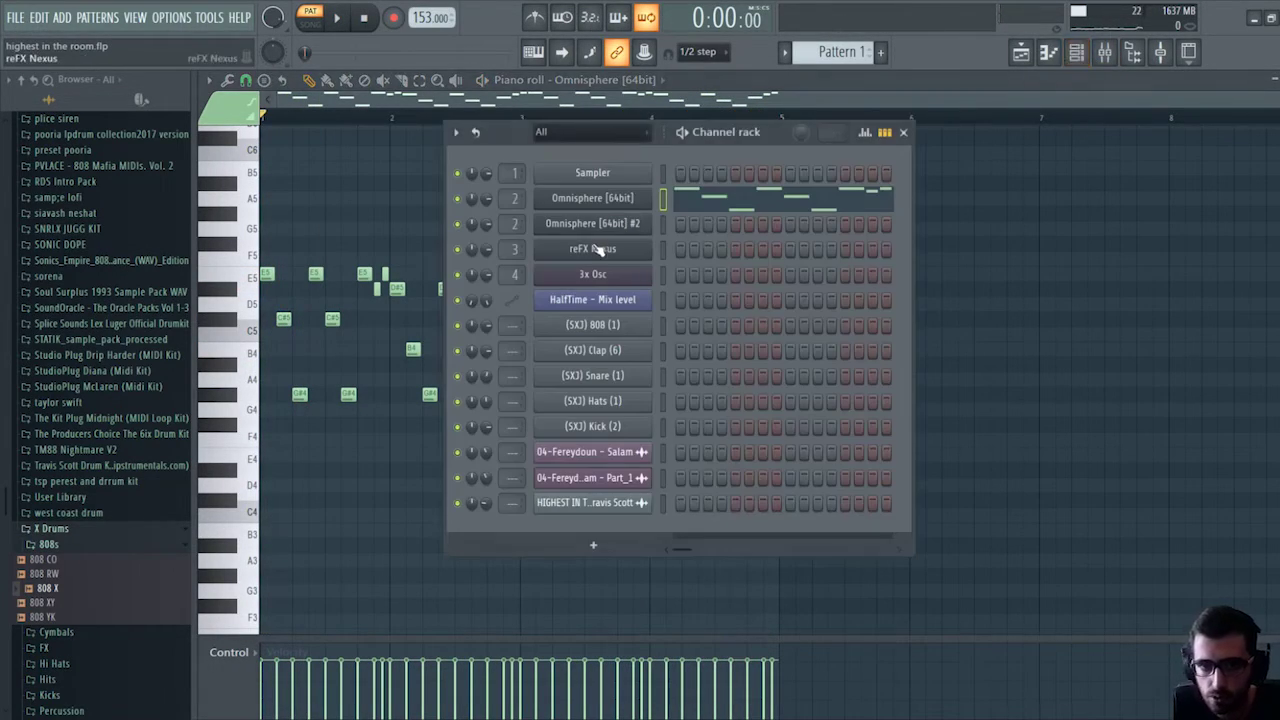
{"action": "left_click", "coordinate": [380, 233]}
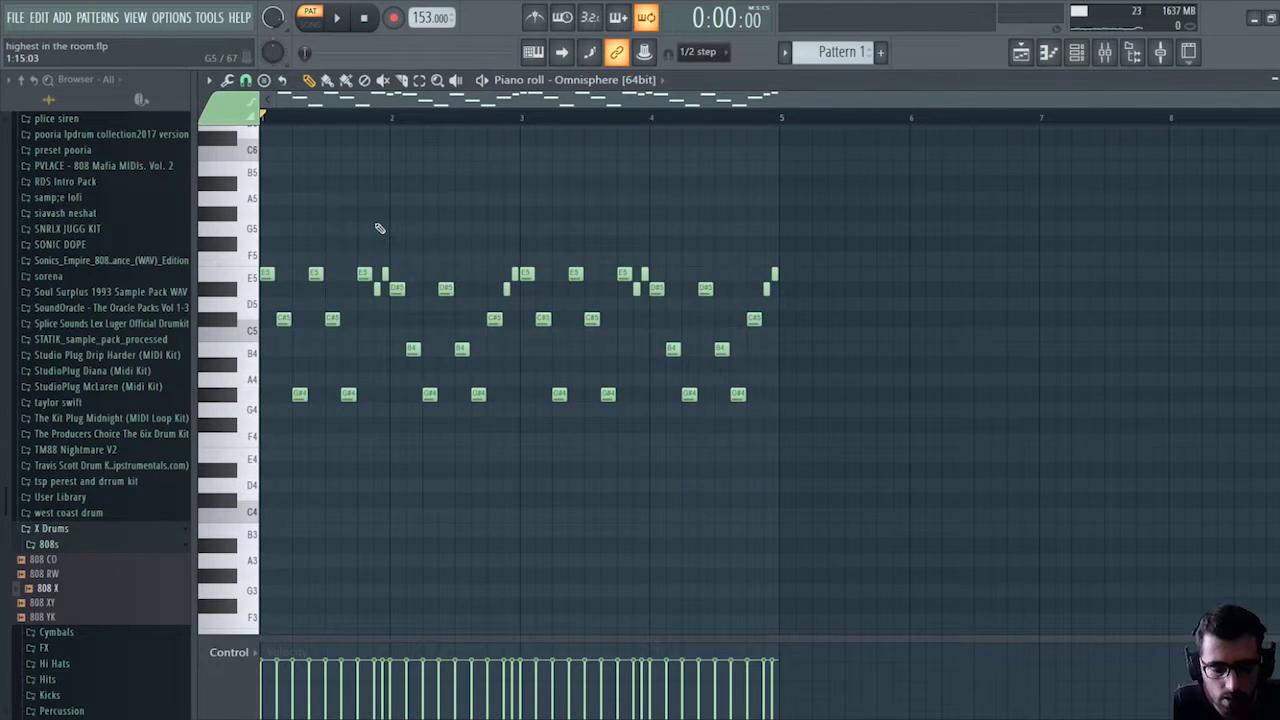
{"action": "key", "text": "shift+Up"}
Delete the full 04-Fereydoun - Salam clip from Track 9 in the playlist and unmute Track 10.
{"action": "key", "text": "F5"}
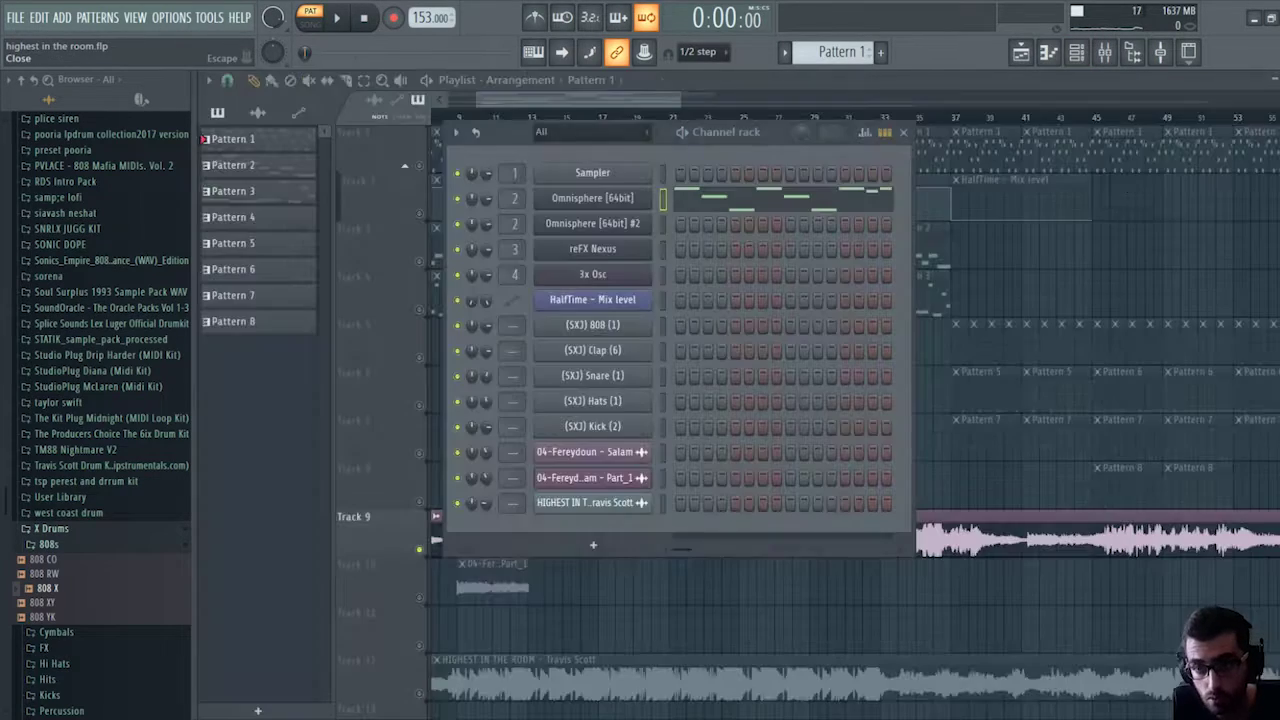
{"action": "left_click", "coordinate": [902, 632]}
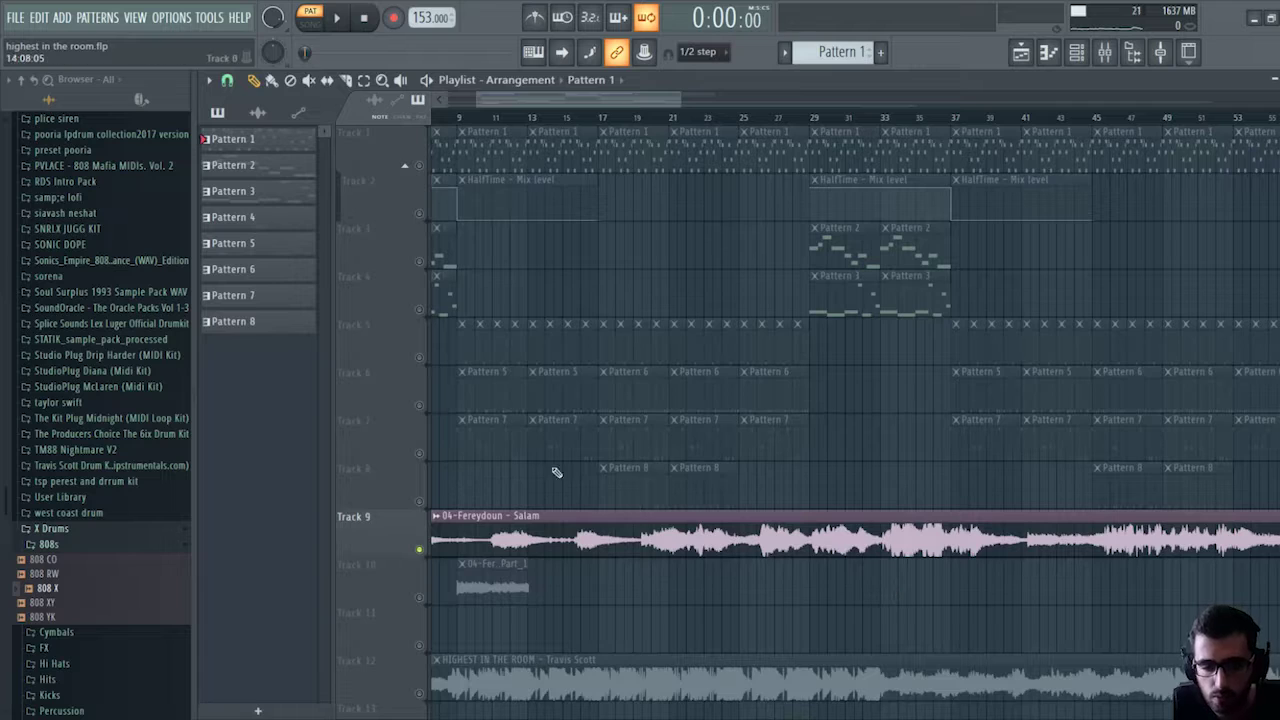
{"action": "right_click", "coordinate": [525, 543]}
{"action": "left_click", "coordinate": [490, 575]}
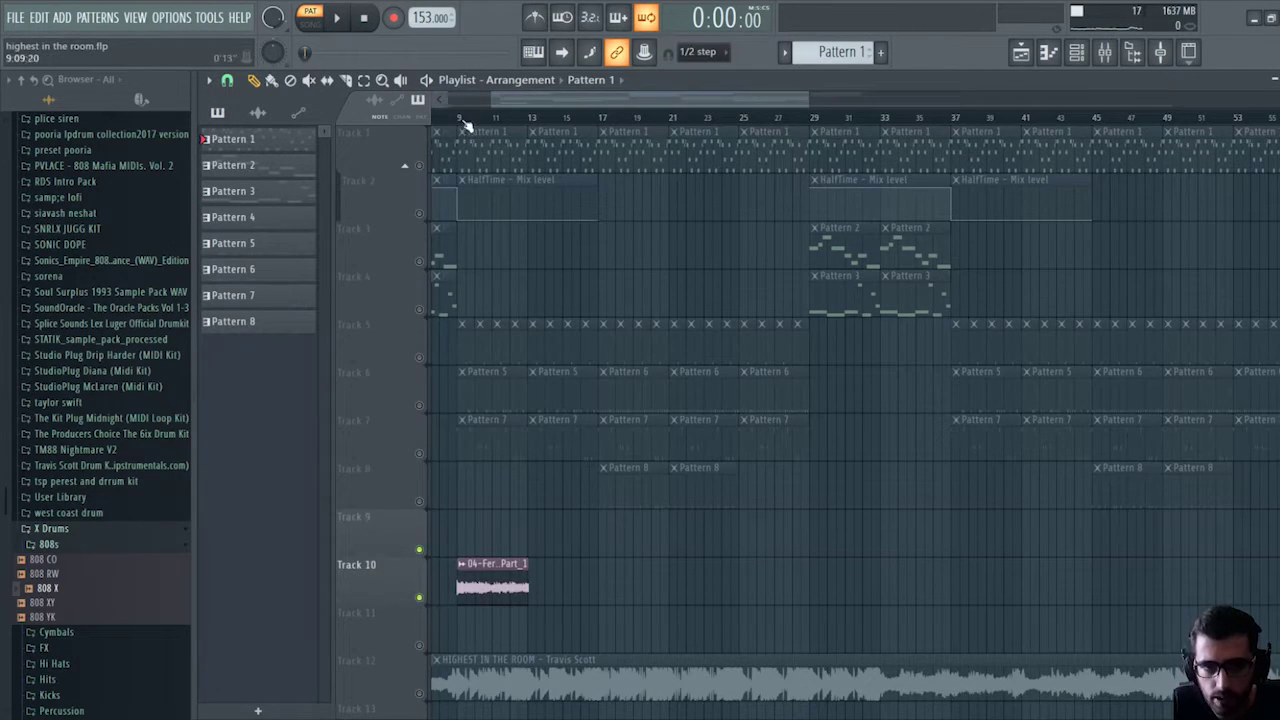
Set the time-stretching mode of the Salam - Part_1 sample to Resample and reset its pitch shift.
{"action": "scroll", "coordinate": [464, 121], "scroll_direction": "up", "scroll_amount": 5}
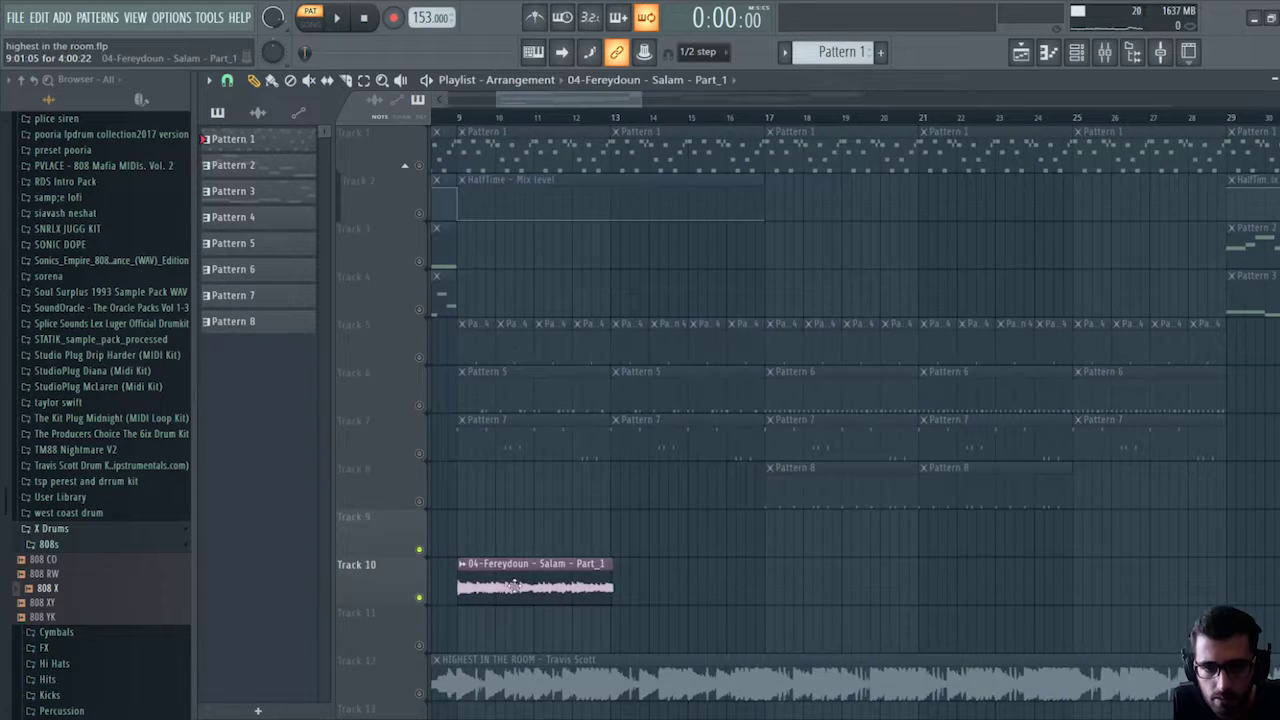
{"action": "double_click", "coordinate": [512, 586]}
{"action": "left_click", "coordinate": [748, 366]}
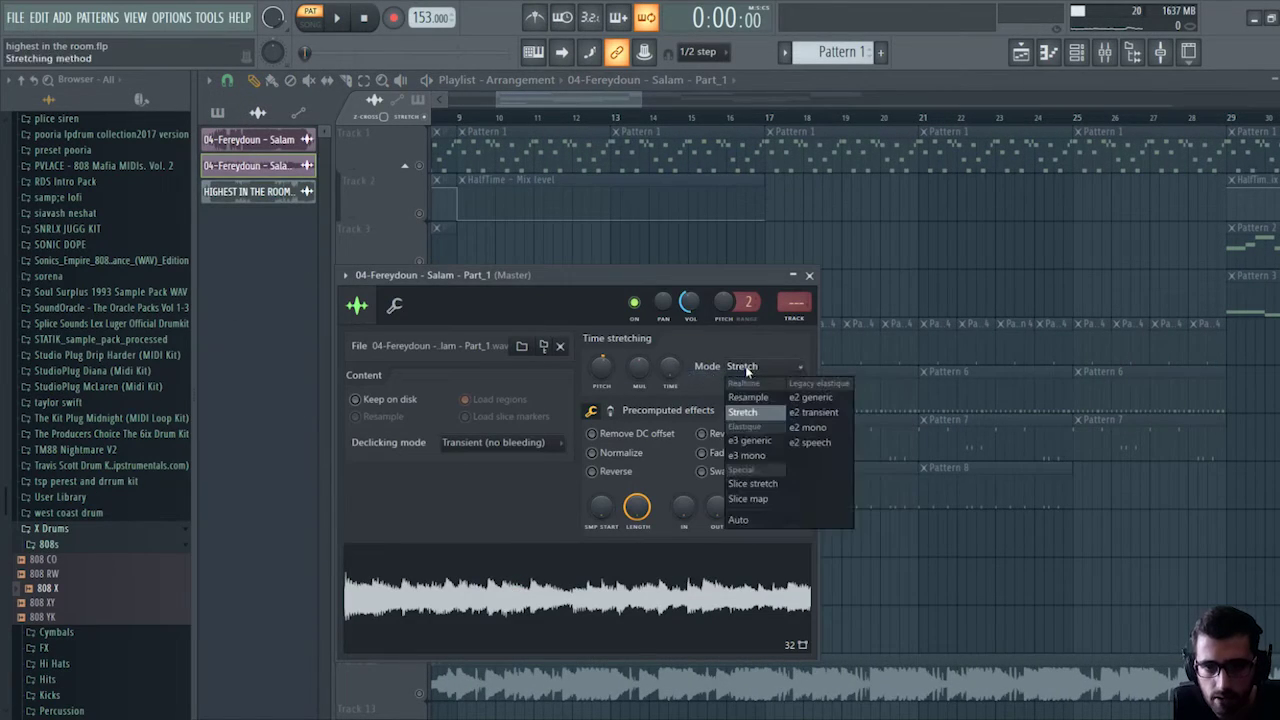
{"action": "left_click", "coordinate": [740, 394]}
{"action": "right_click", "coordinate": [640, 368]}
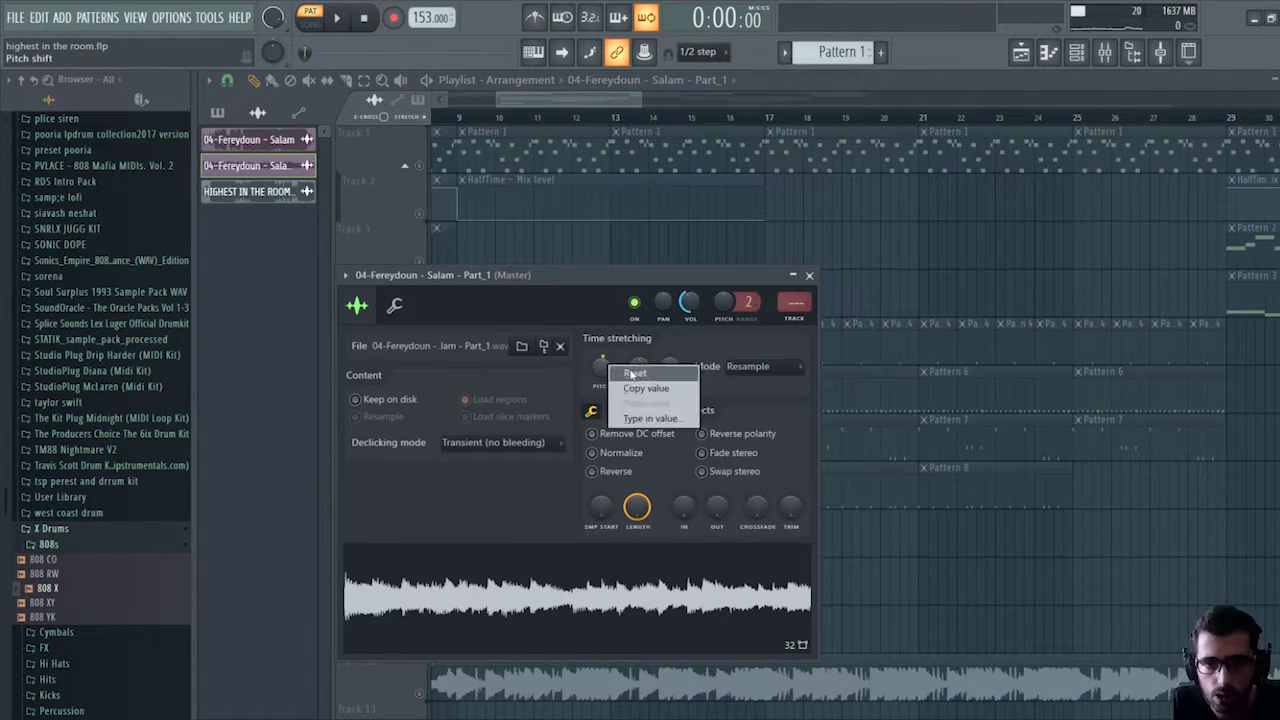
{"action": "left_click", "coordinate": [650, 400]}
{"action": "key", "text": "Escape"}
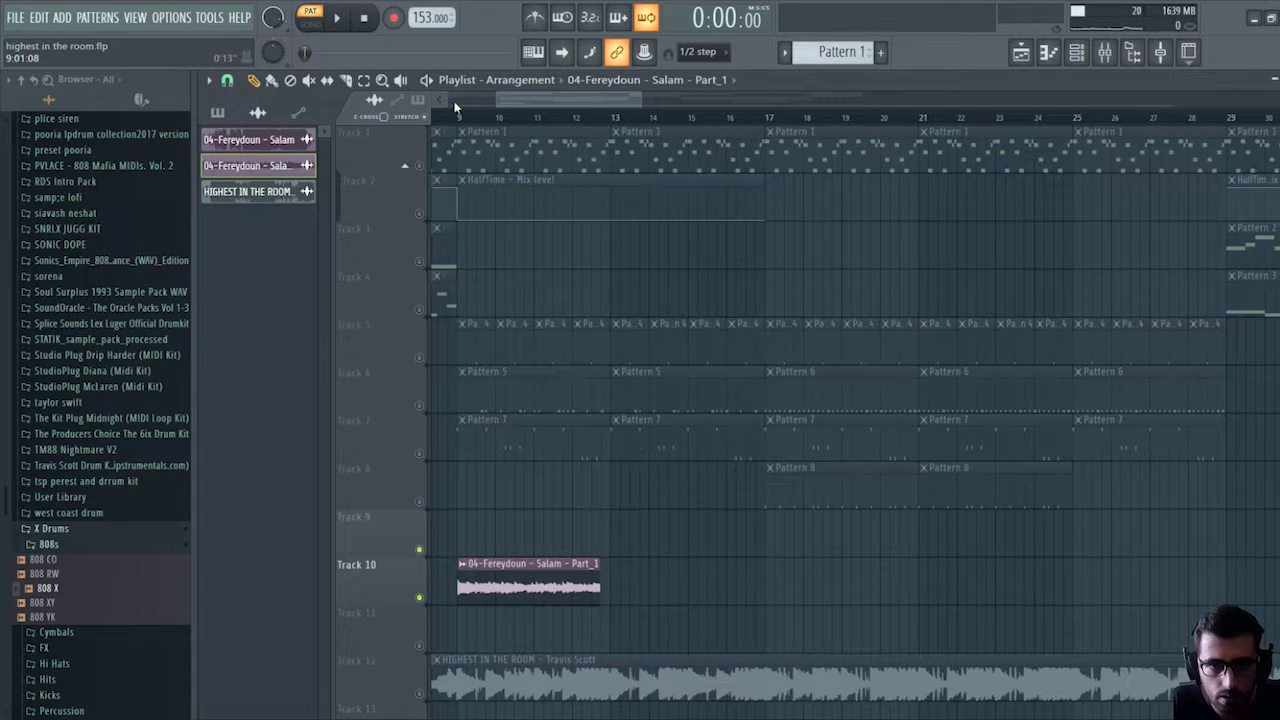
Listen to the Salam - Part_1 clip on Track 10 from bar 9 in song mode.
{"action": "left_click", "coordinate": [478, 117]}
{"action": "key", "text": "space"}
{"action": "scroll", "coordinate": [490, 118], "scroll_direction": "up", "scroll_amount": 2}
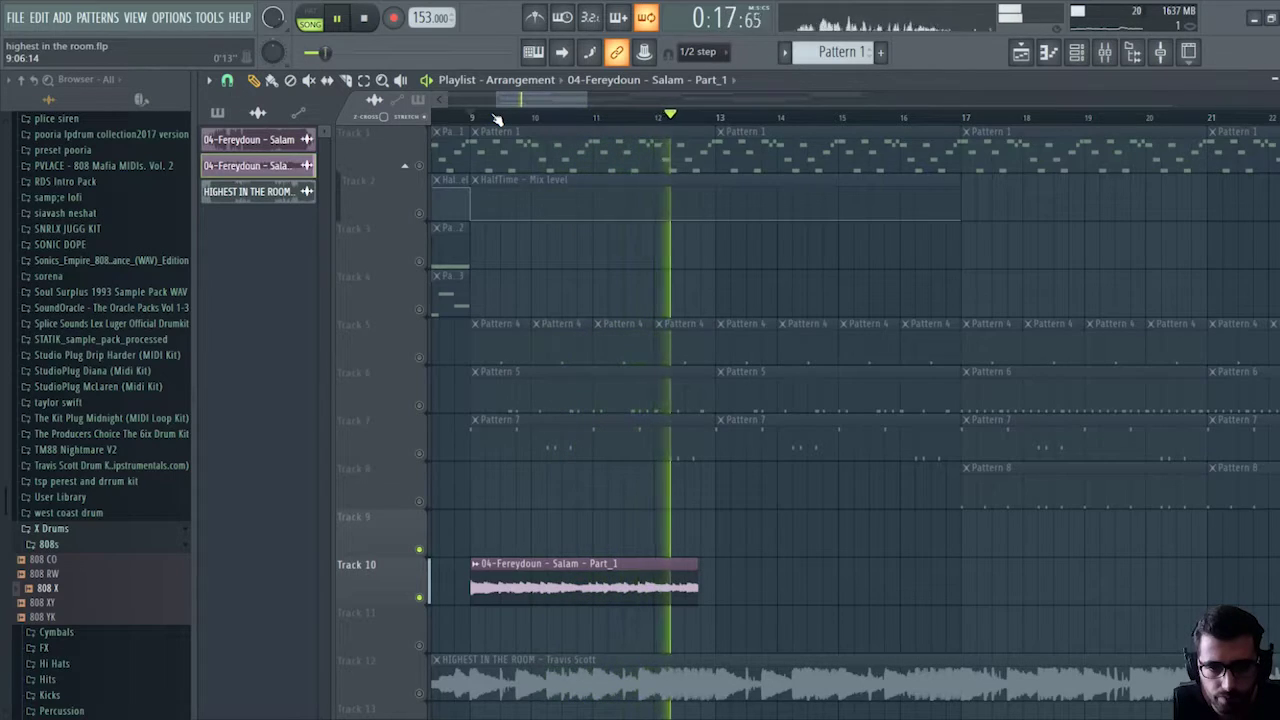
{"action": "key", "text": "space"}
{"action": "key", "text": "space"}
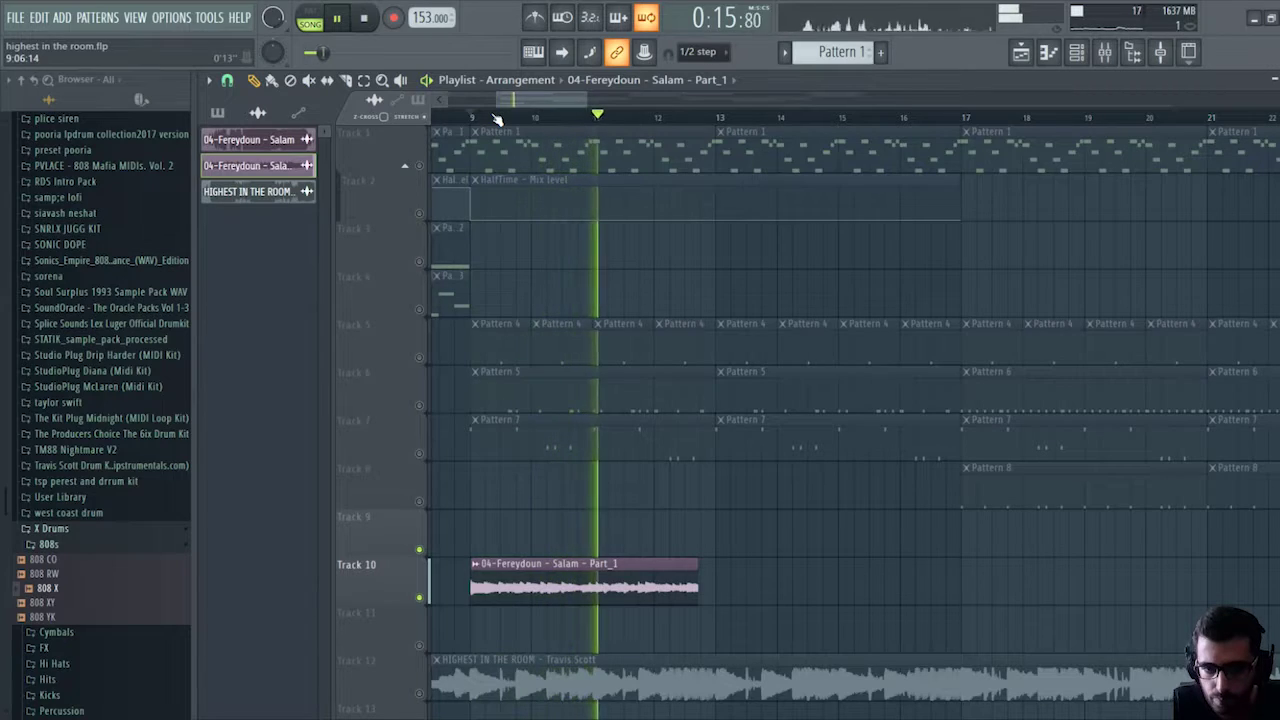
{"action": "key", "text": "space"}
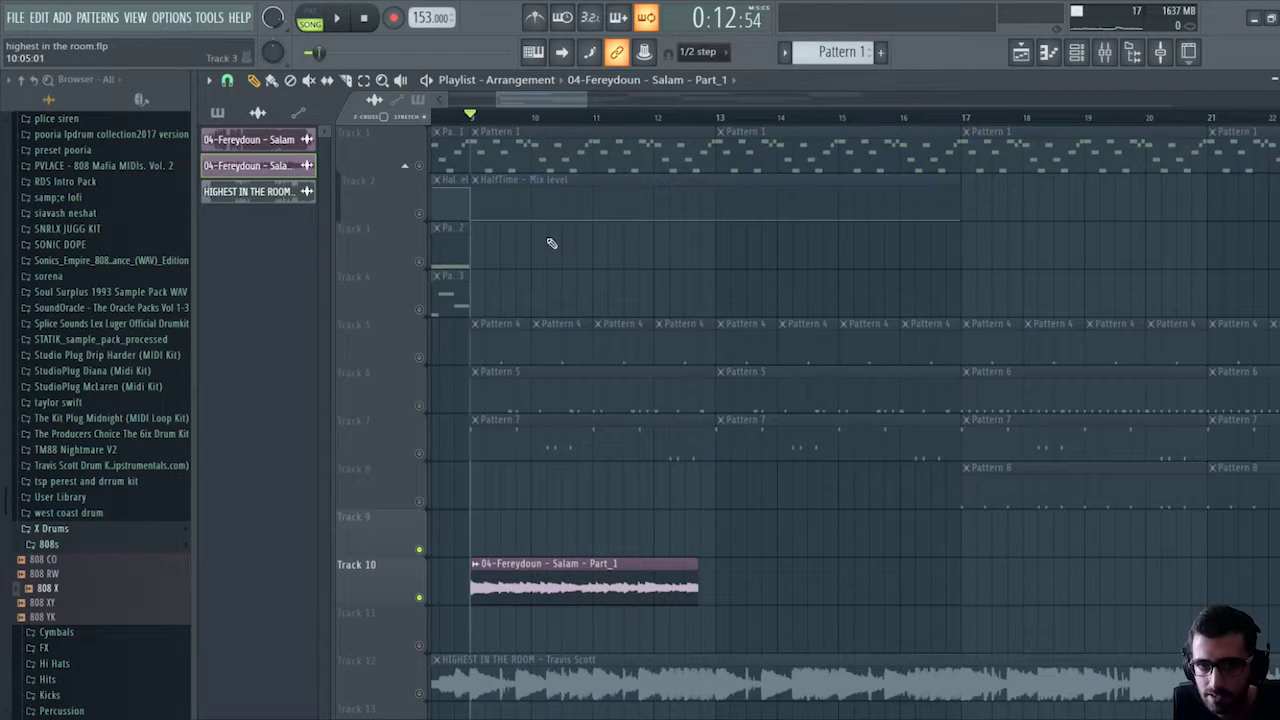
Examine the Pattern 1 melody in the Omnisphere piano roll, marking the short E5 and F5 notes just before bars 2 and 3.
{"action": "double_click", "coordinate": [563, 154]}
{"action": "left_click_drag", "start_coordinate": [755, 92], "coordinate": [625, 93]}
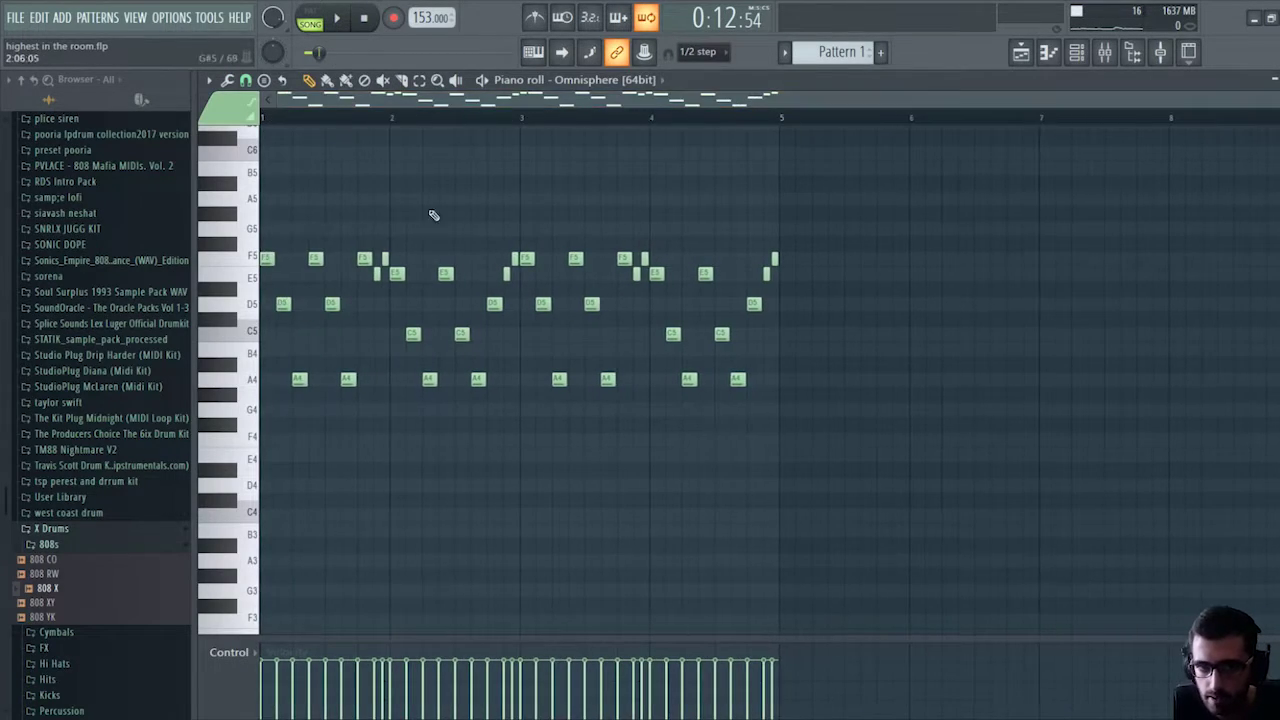
{"action": "left_click", "coordinate": [384, 262]}
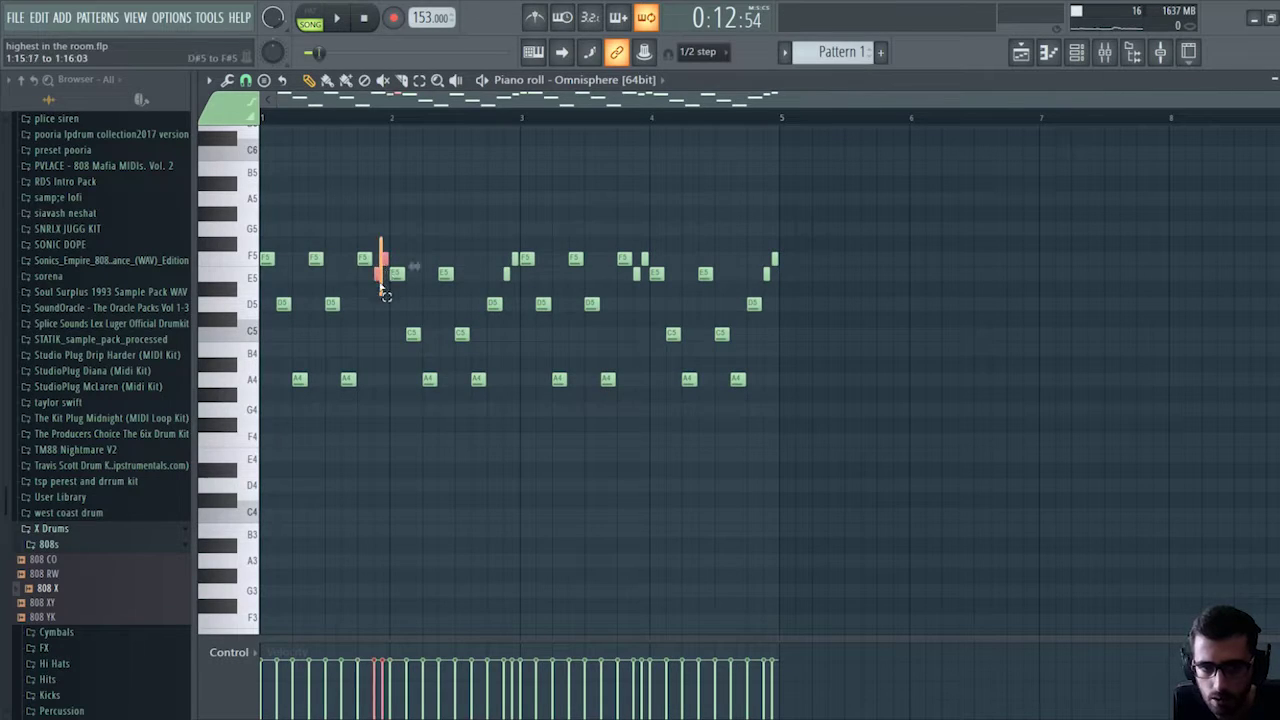
{"action": "left_click", "coordinate": [513, 260]}
{"action": "left_click", "coordinate": [506, 273]}
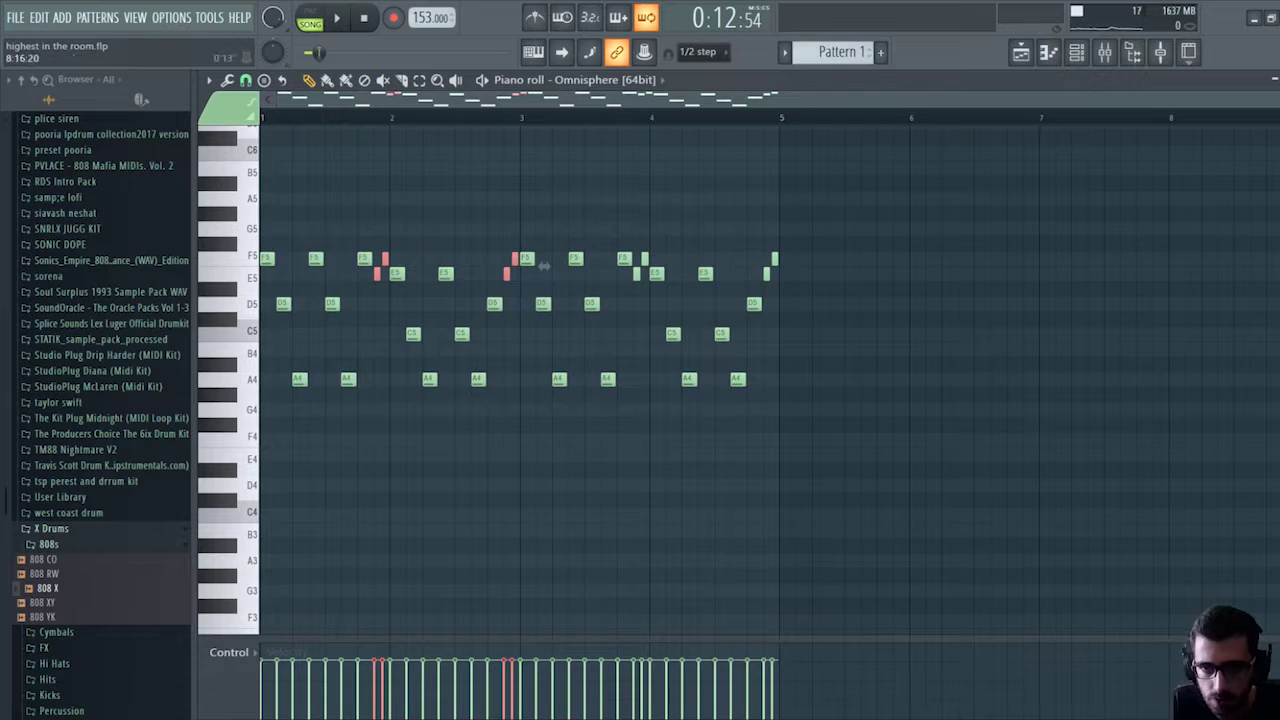
{"action": "key", "text": "Escape"}
{"action": "key", "text": "Escape"}
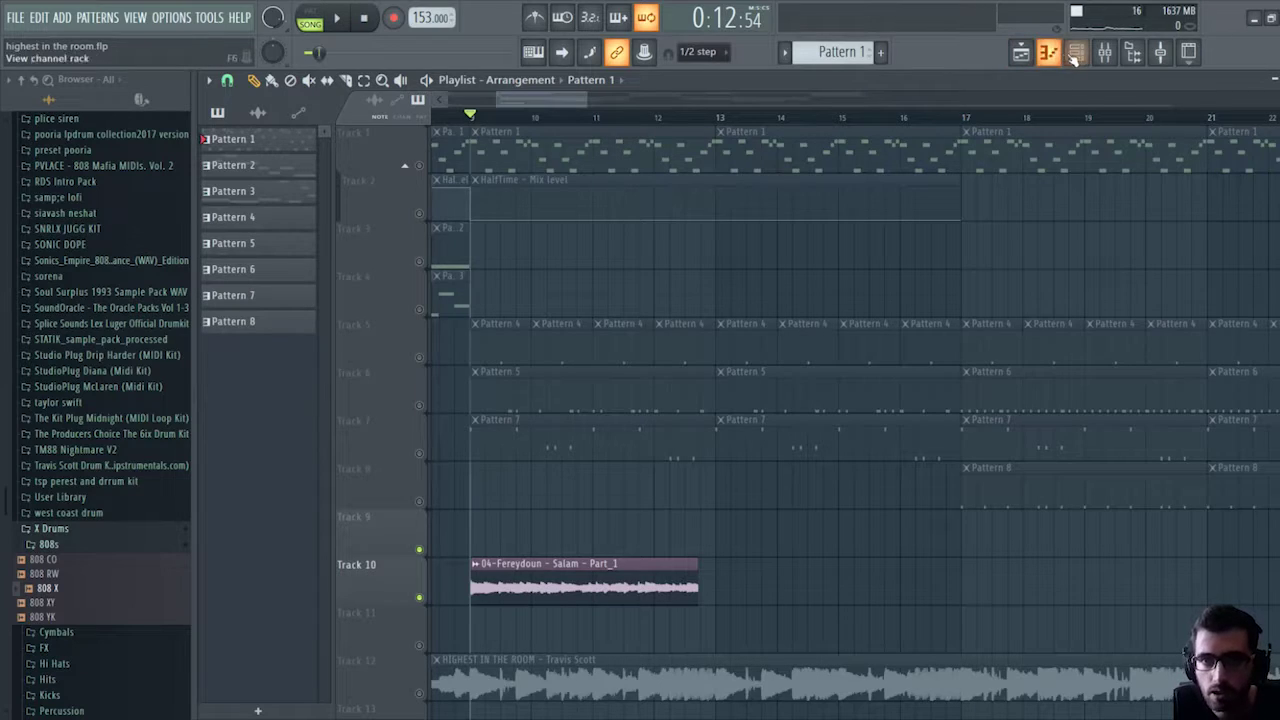
Stretch the end of the Salam - Part_1 clip on Track 10 to just past bar 13, checking it with playback from bar 9.
{"action": "scroll", "coordinate": [513, 122], "scroll_direction": "up", "scroll_amount": 1}
{"action": "scroll", "coordinate": [513, 122], "scroll_direction": "up", "scroll_amount": 2}
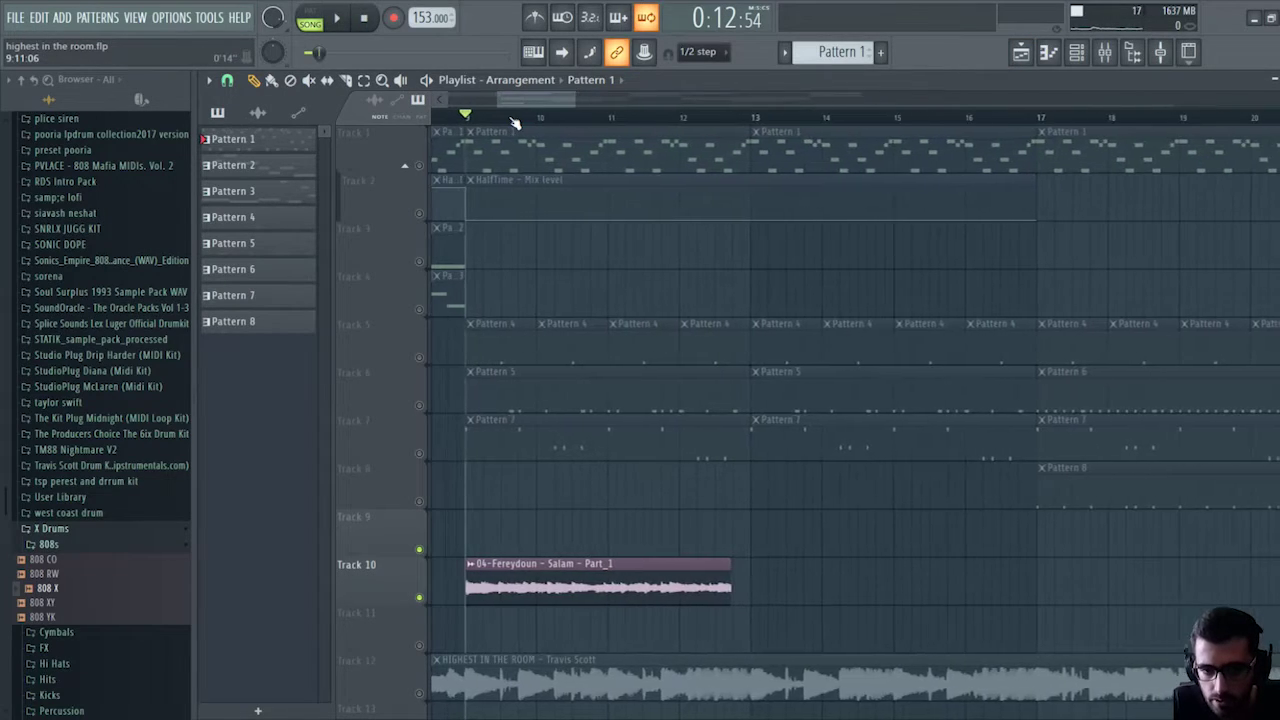
{"action": "scroll", "coordinate": [513, 122], "scroll_direction": "down", "scroll_amount": 1}
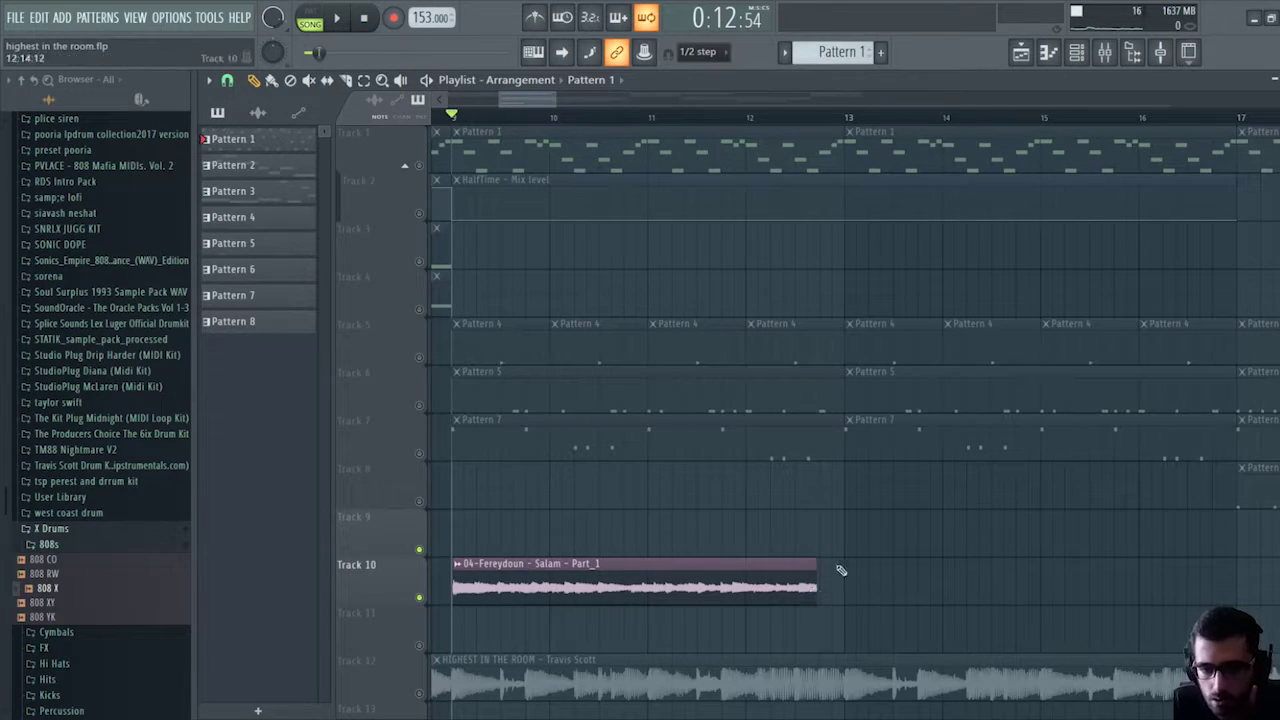
{"action": "left_click_drag", "start_coordinate": [813, 570], "coordinate": [848, 572]}
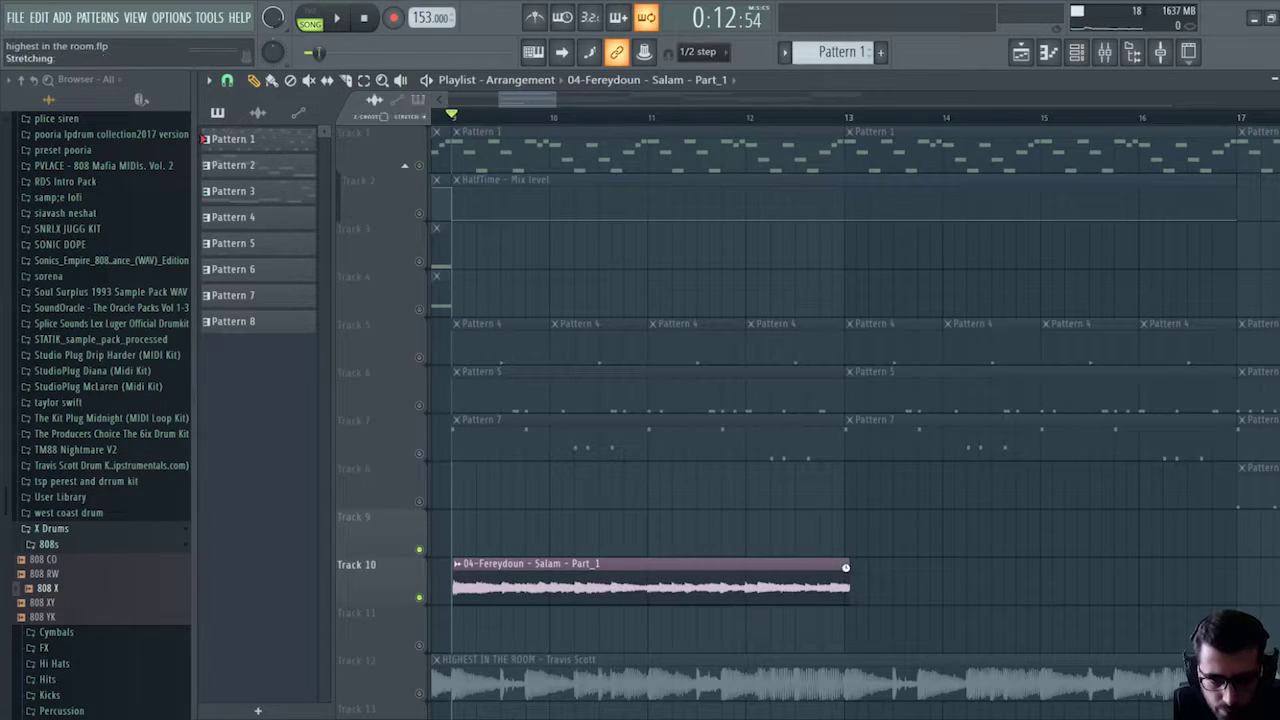
{"action": "key", "text": "space"}
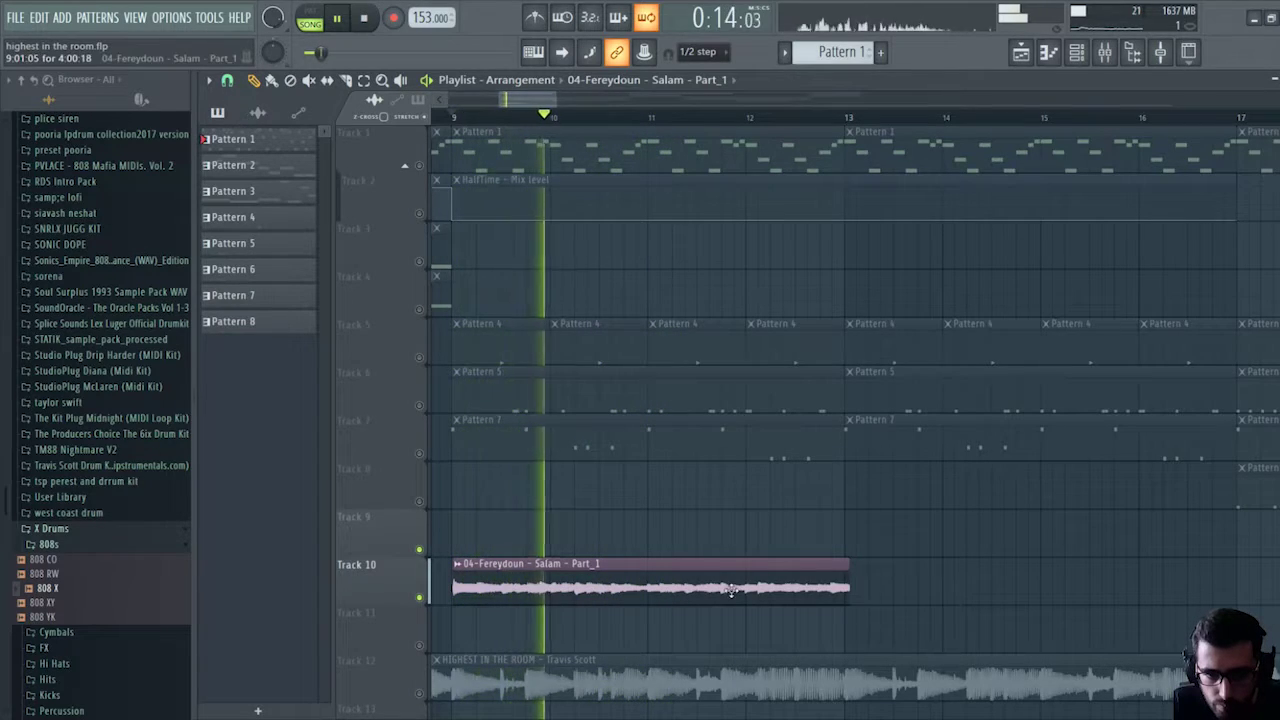
{"action": "key", "text": "space"}
{"action": "key", "text": "space"}
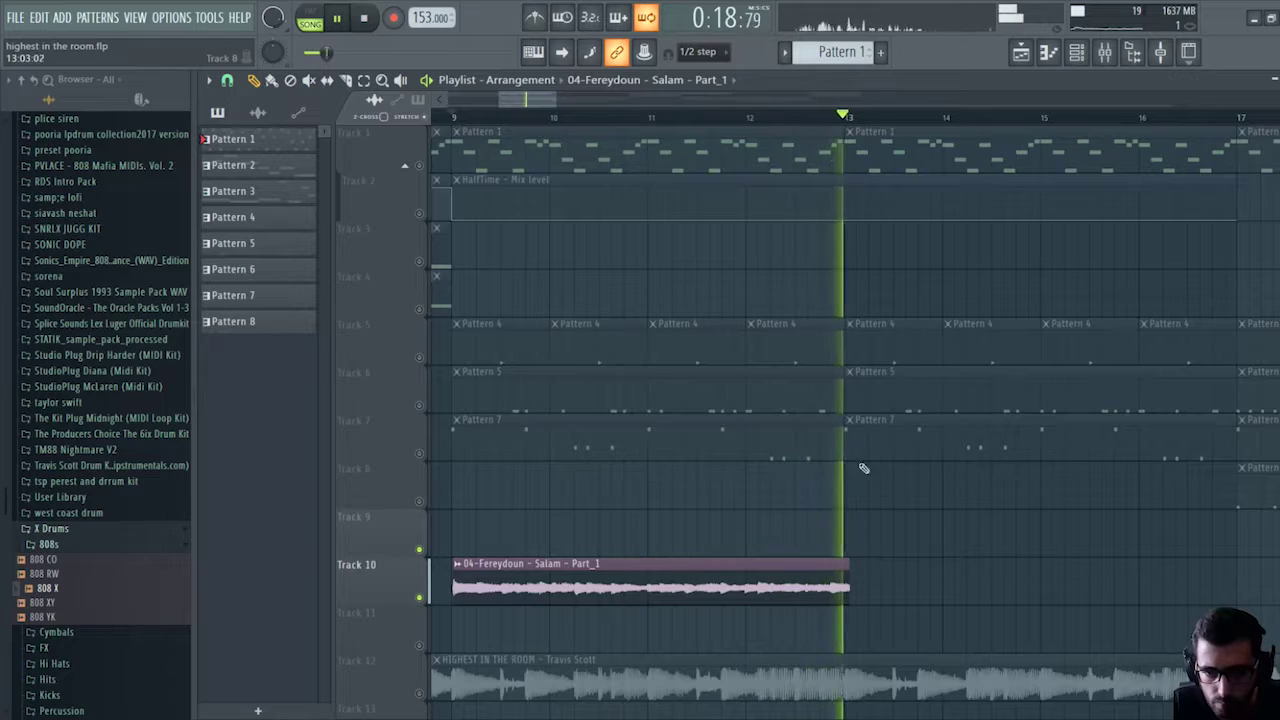
{"action": "scroll", "coordinate": [812, 127], "scroll_direction": "up", "scroll_amount": 2}
{"action": "scroll", "coordinate": [812, 127], "scroll_direction": "up", "scroll_amount": 2}
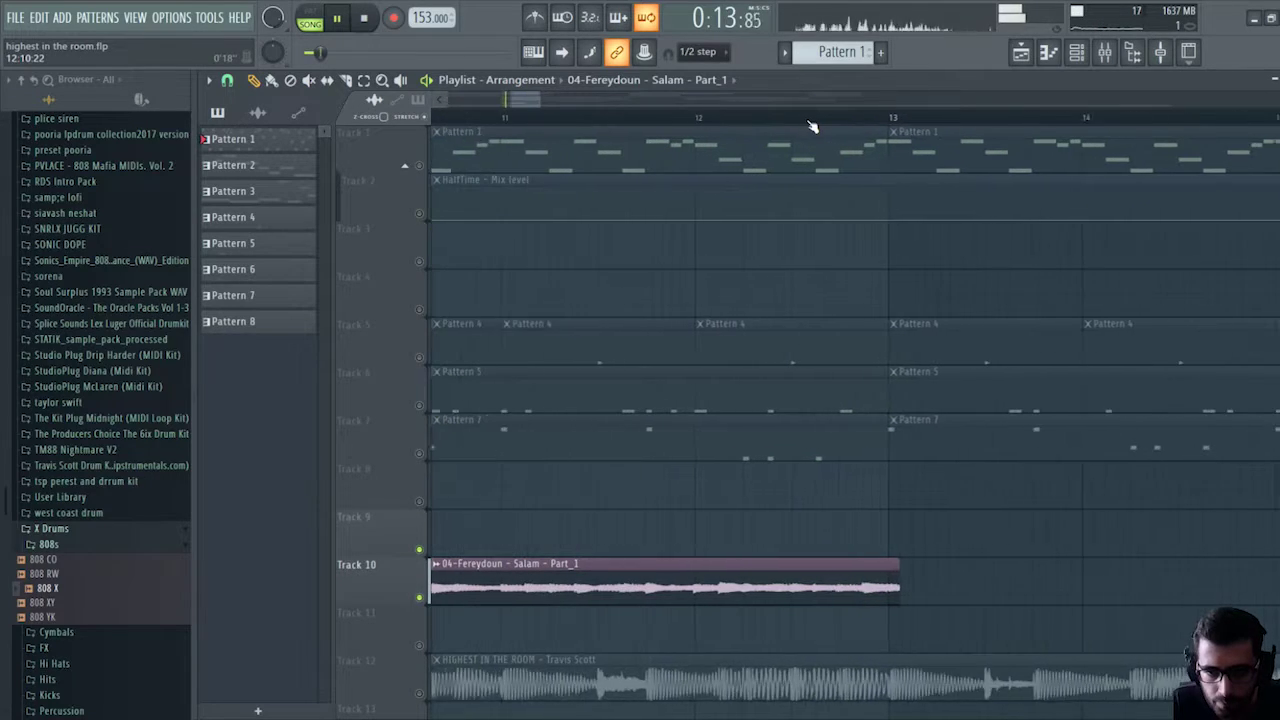
{"action": "left_click_drag", "start_coordinate": [922, 580], "coordinate": [927, 580]}
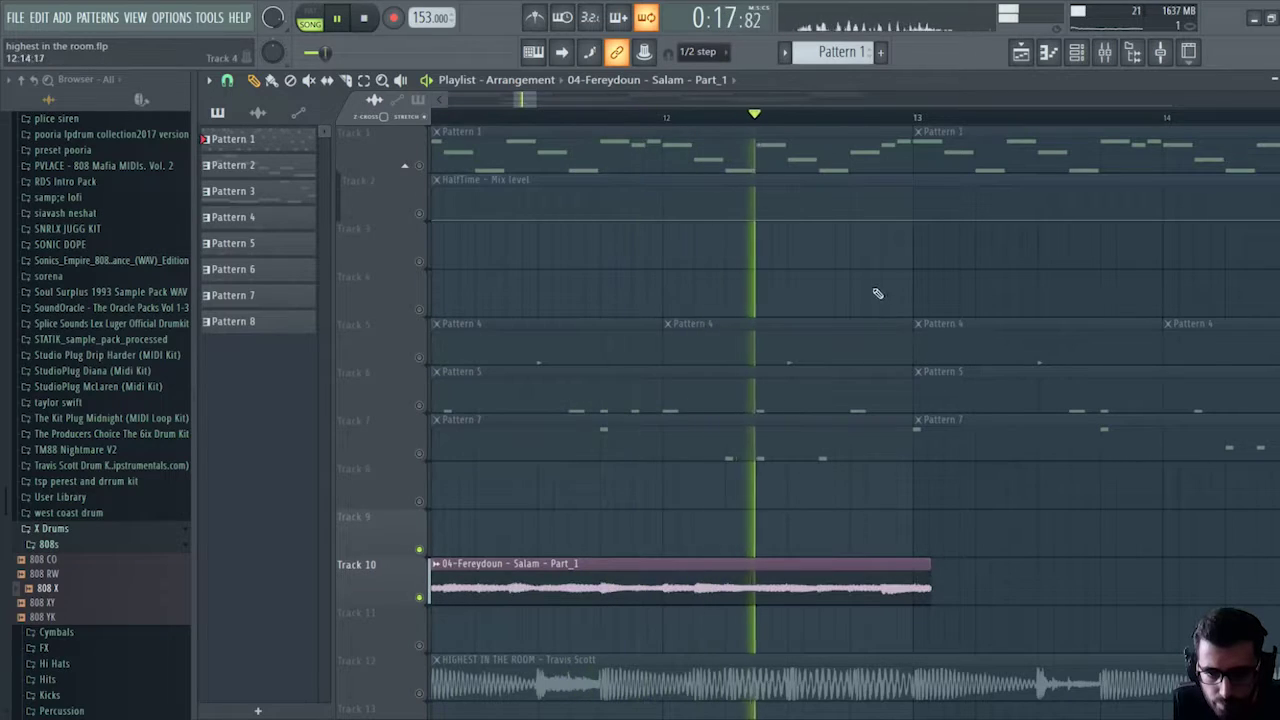
Set the time-stretching mode of the Salam - Part_1 sample to Stretch and nudge its pitch up slightly.
{"action": "left_click", "coordinate": [713, 585]}
{"action": "double_click", "coordinate": [713, 585]}
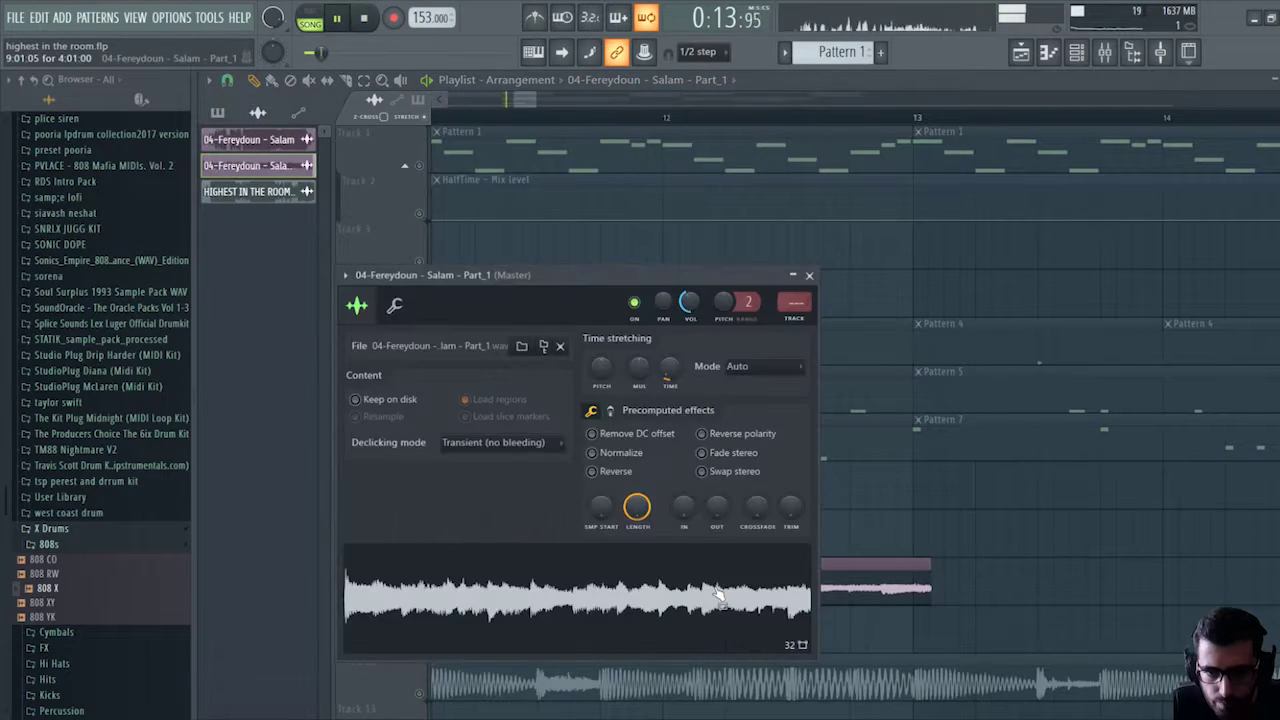
{"action": "left_click", "coordinate": [745, 366]}
{"action": "left_click", "coordinate": [744, 412]}
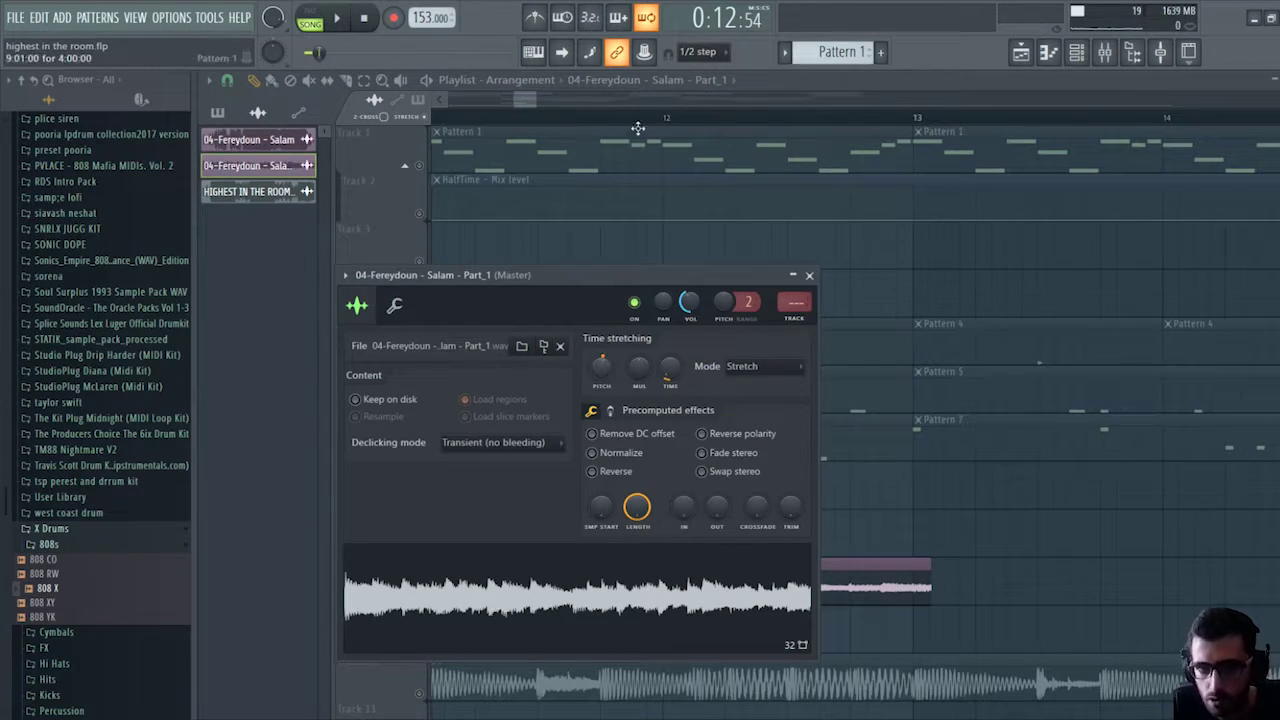
{"action": "key", "text": "Escape"}
Listen to the Salam - Part_1 clip from bar 9 with the new stretch setting.
{"action": "scroll", "coordinate": [535, 100], "scroll_direction": "down", "scroll_amount": 3}
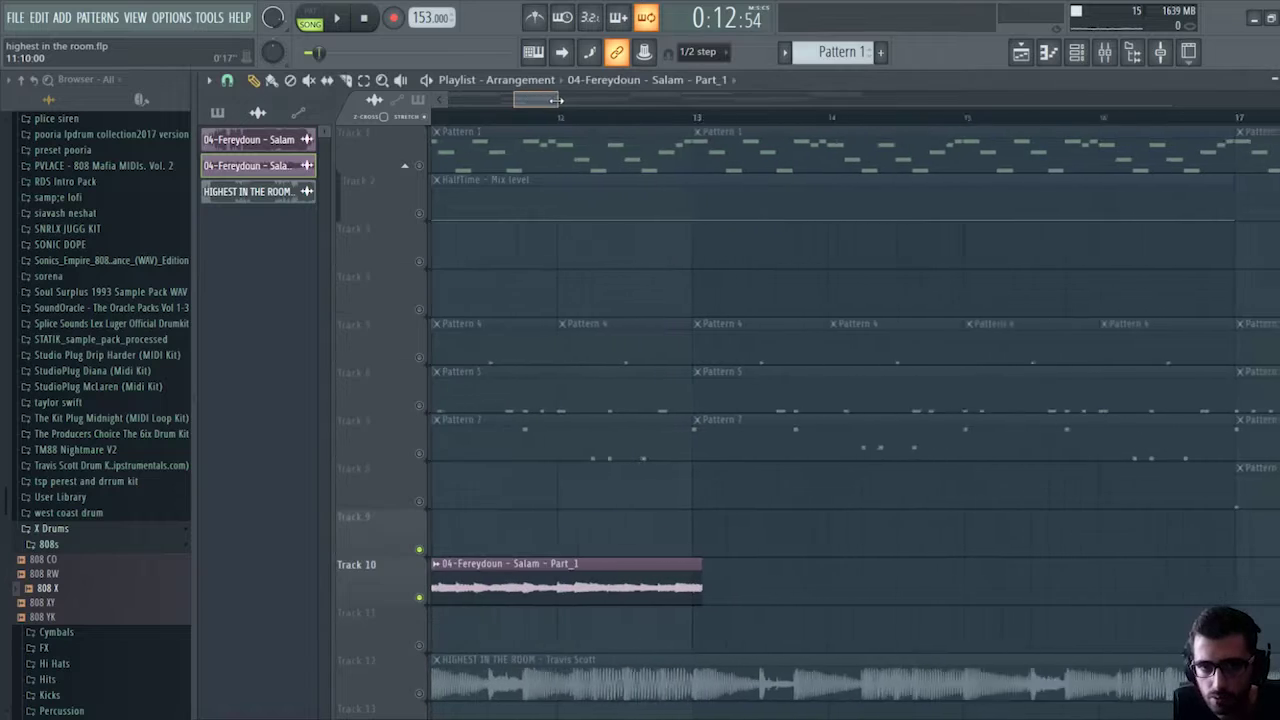
{"action": "scroll", "coordinate": [529, 100], "scroll_direction": "up", "scroll_amount": 2}
{"action": "key", "text": "space"}
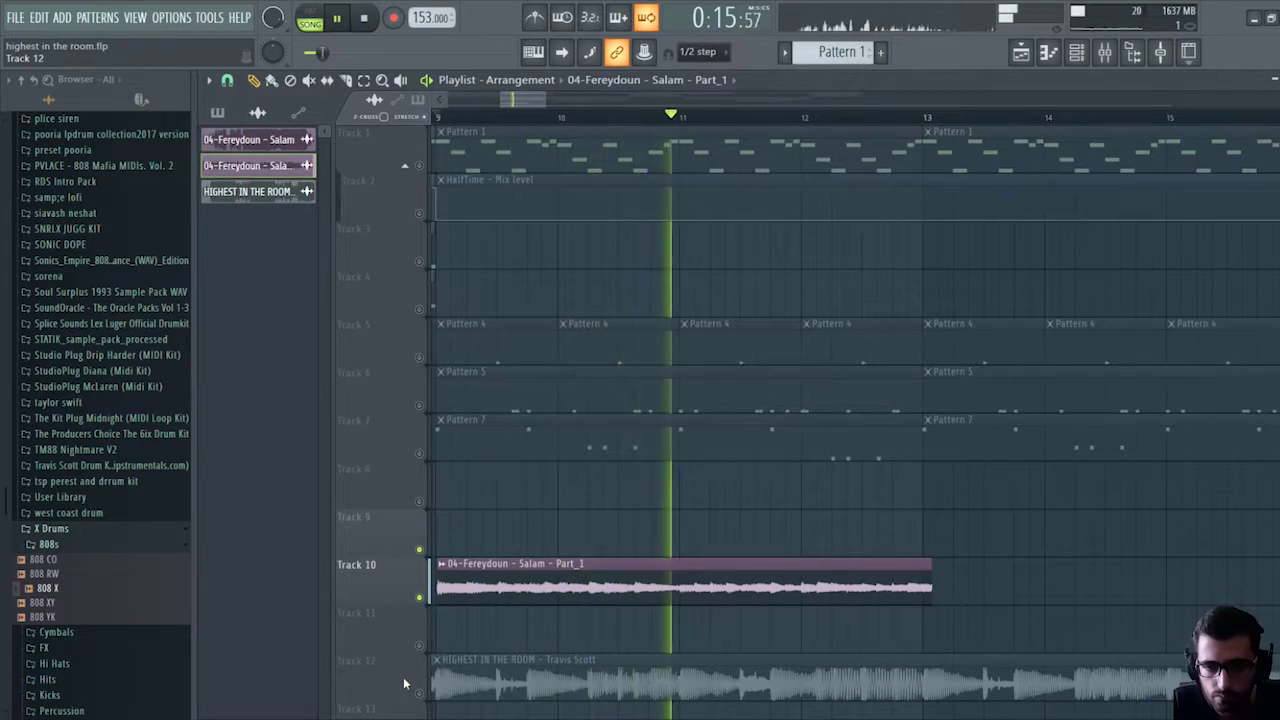
{"action": "key", "text": "space"}
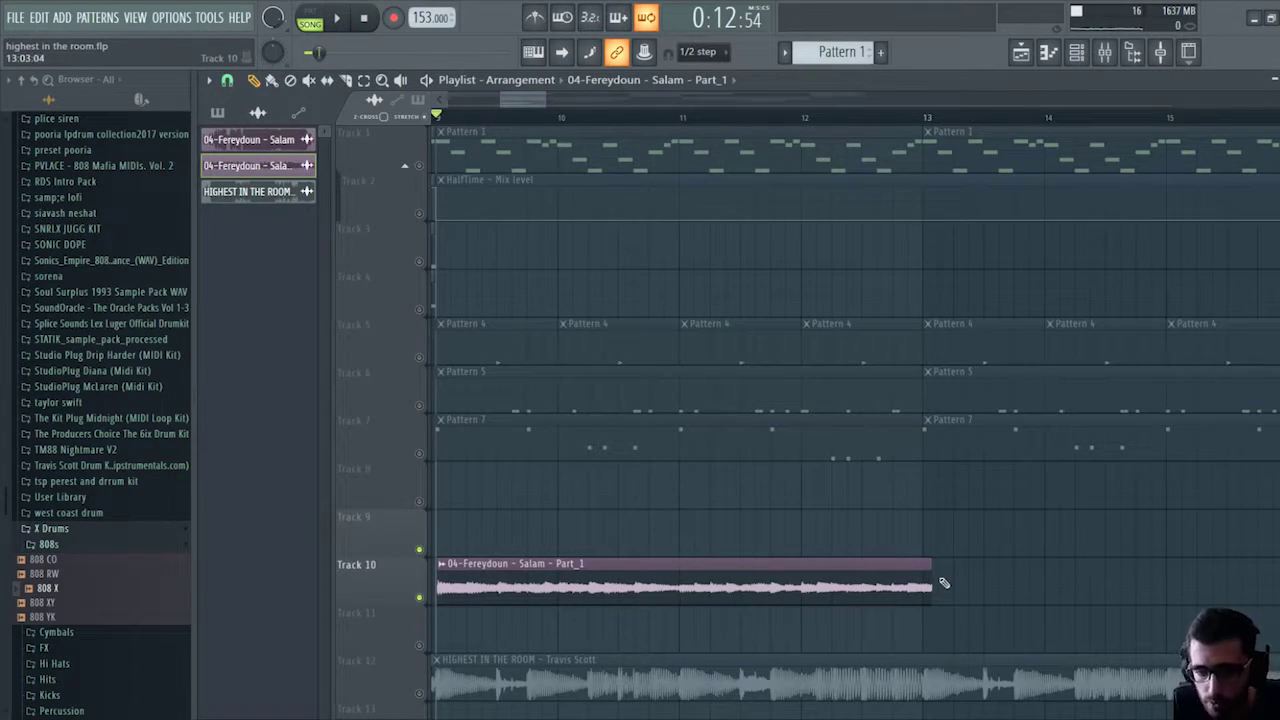
Compress the Salam - Part_1 clip on Track 10 to about two bars, ending just past bar 11.
{"action": "left_click_drag", "start_coordinate": [931, 579], "coordinate": [686, 578]}
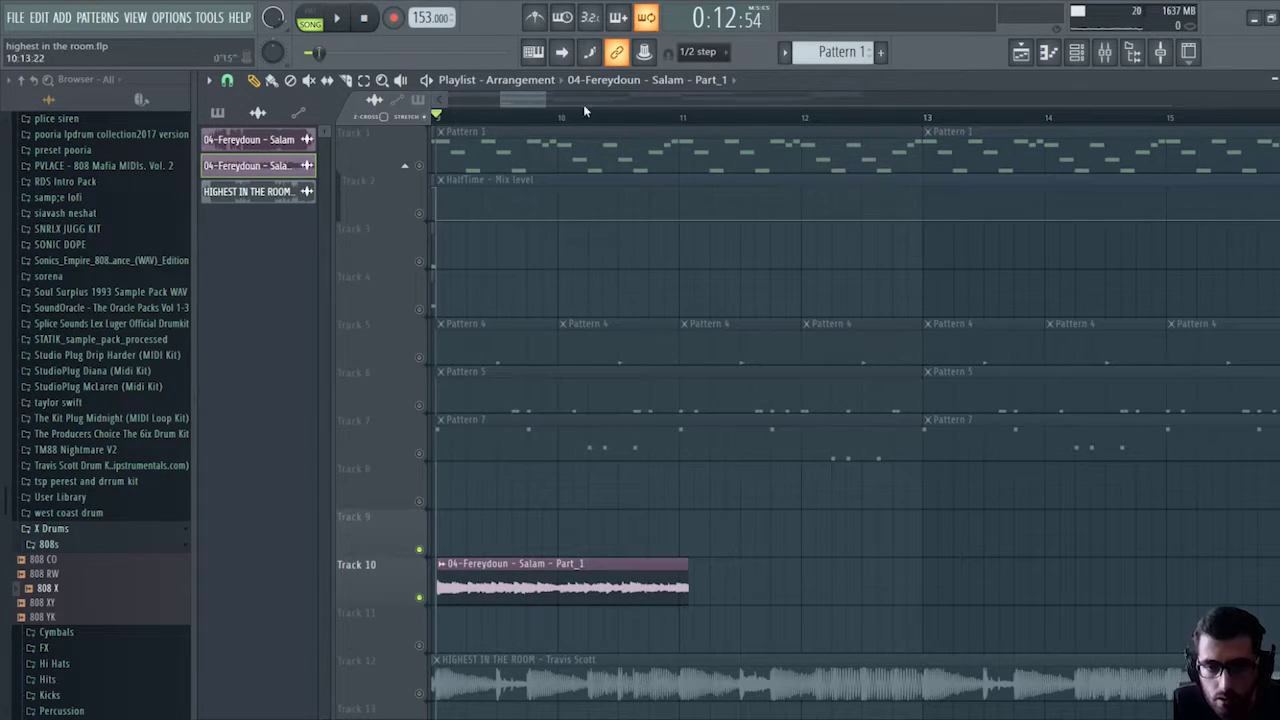
{"action": "scroll", "coordinate": [556, 120], "scroll_direction": "up", "scroll_amount": 4}
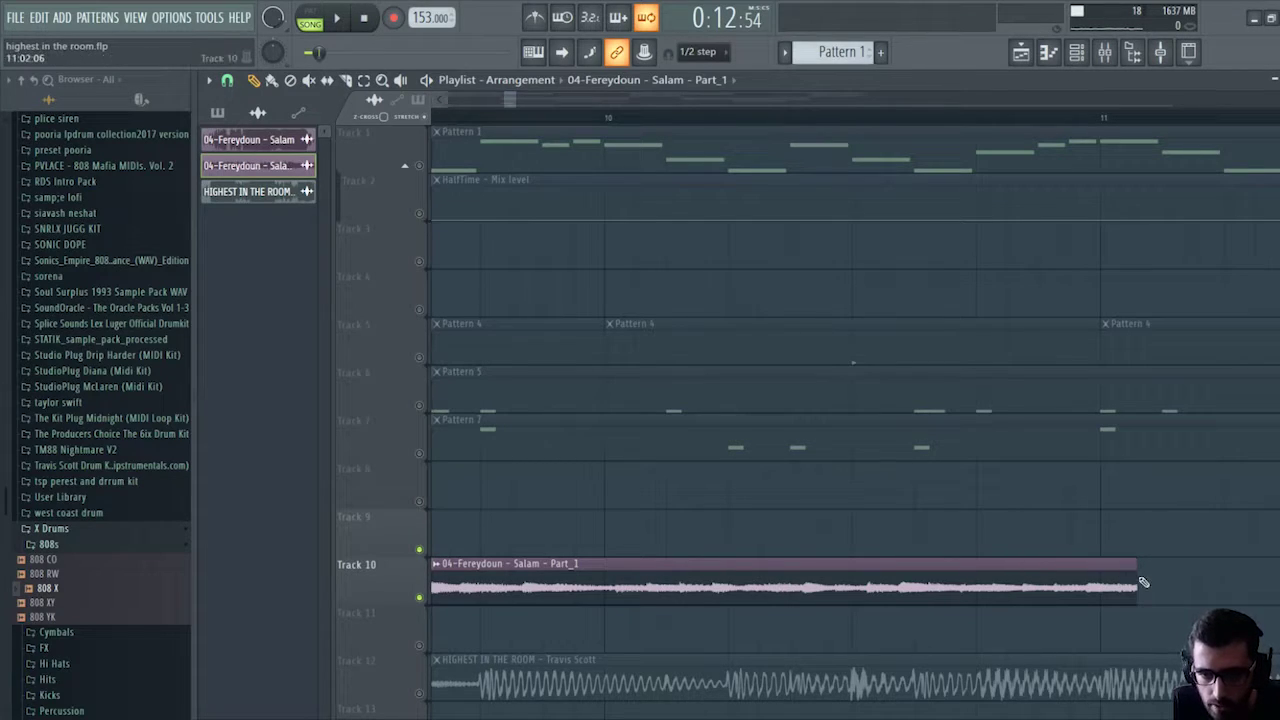
{"action": "left_click_drag", "start_coordinate": [1137, 583], "coordinate": [1115, 597]}
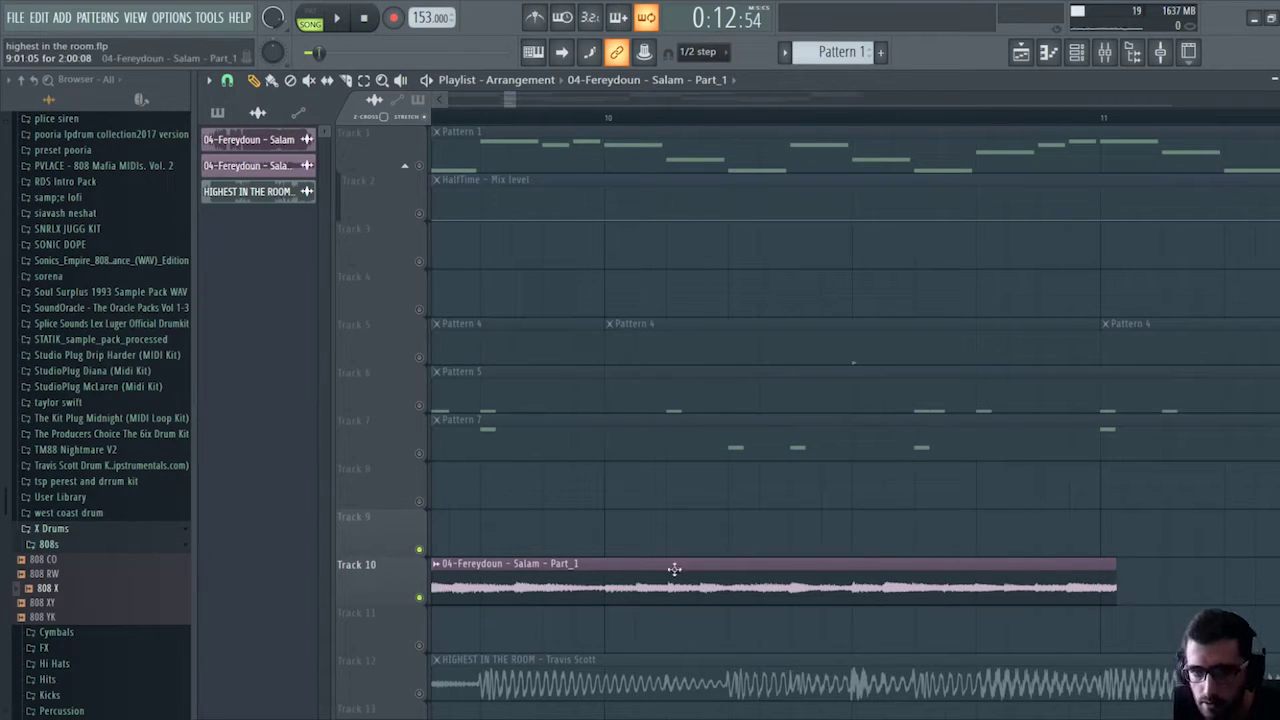
Set the Salam - Part_1 sample's declicking mode to Crossfade (bleeding) and pull in the clip's end to a length of 1:14:08.
{"action": "double_click", "coordinate": [712, 582]}
{"action": "left_click", "coordinate": [495, 442]}
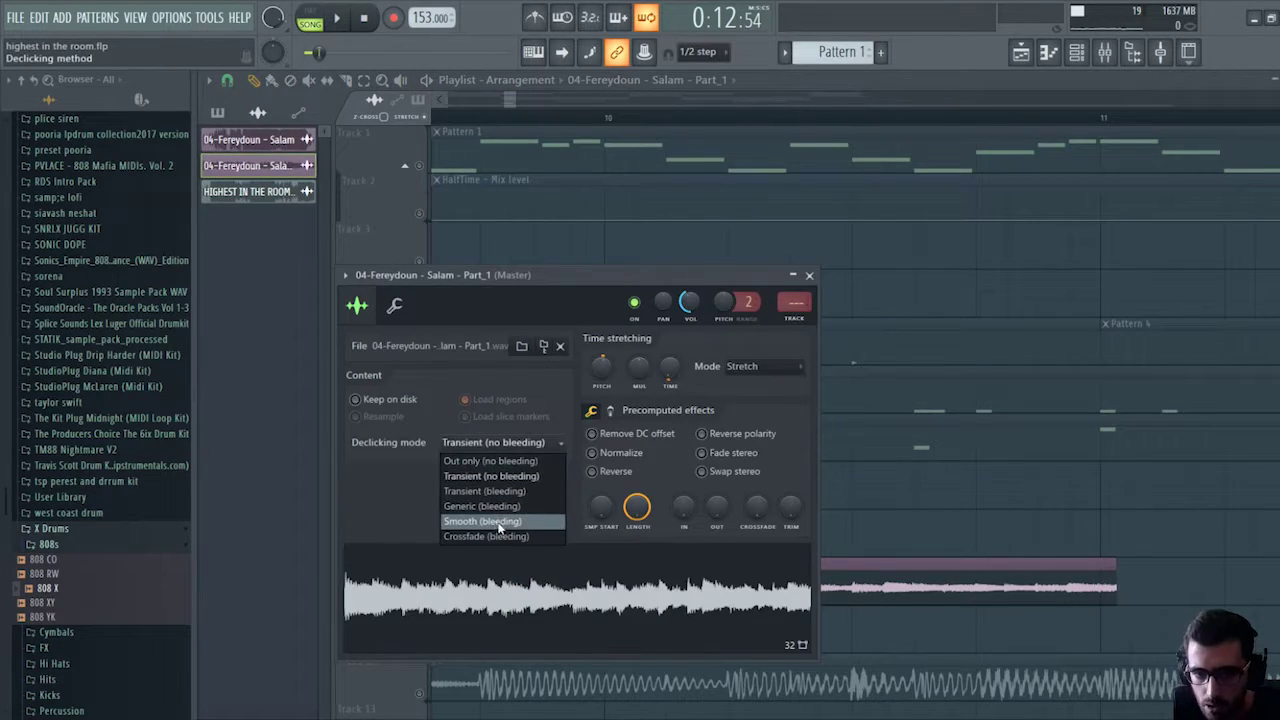
{"action": "left_click", "coordinate": [490, 536]}
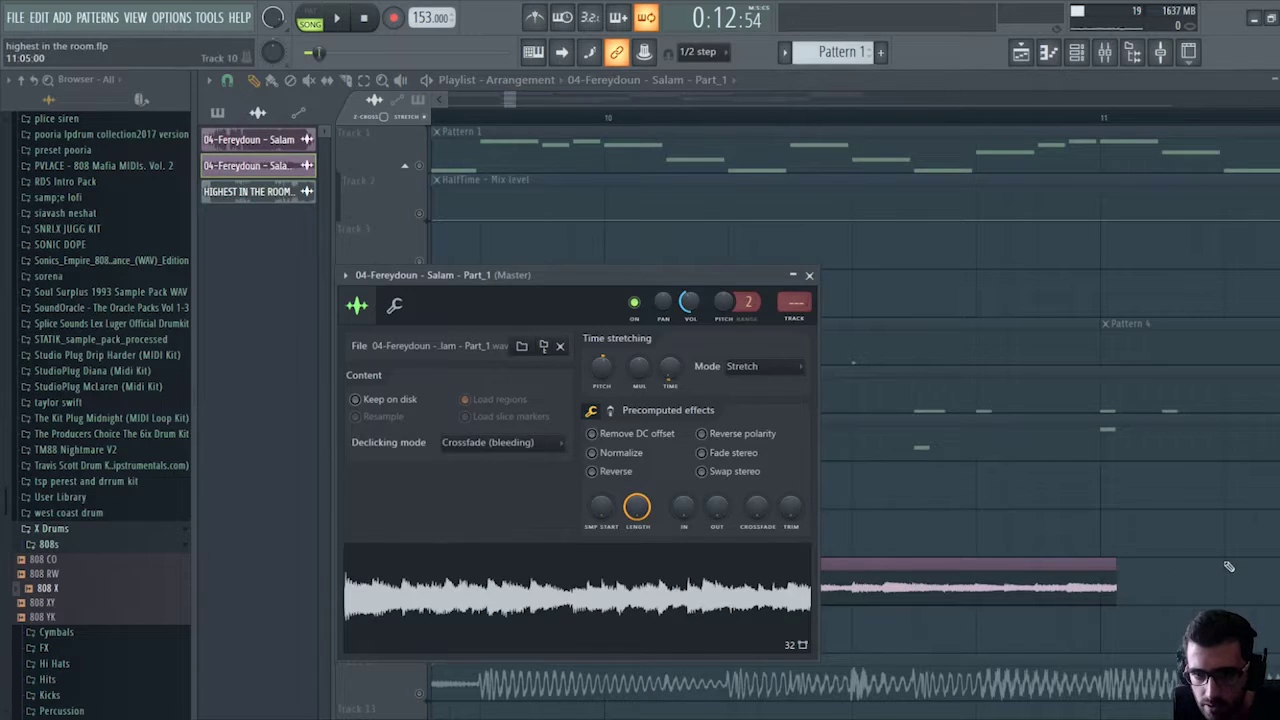
{"action": "key", "text": "Escape"}
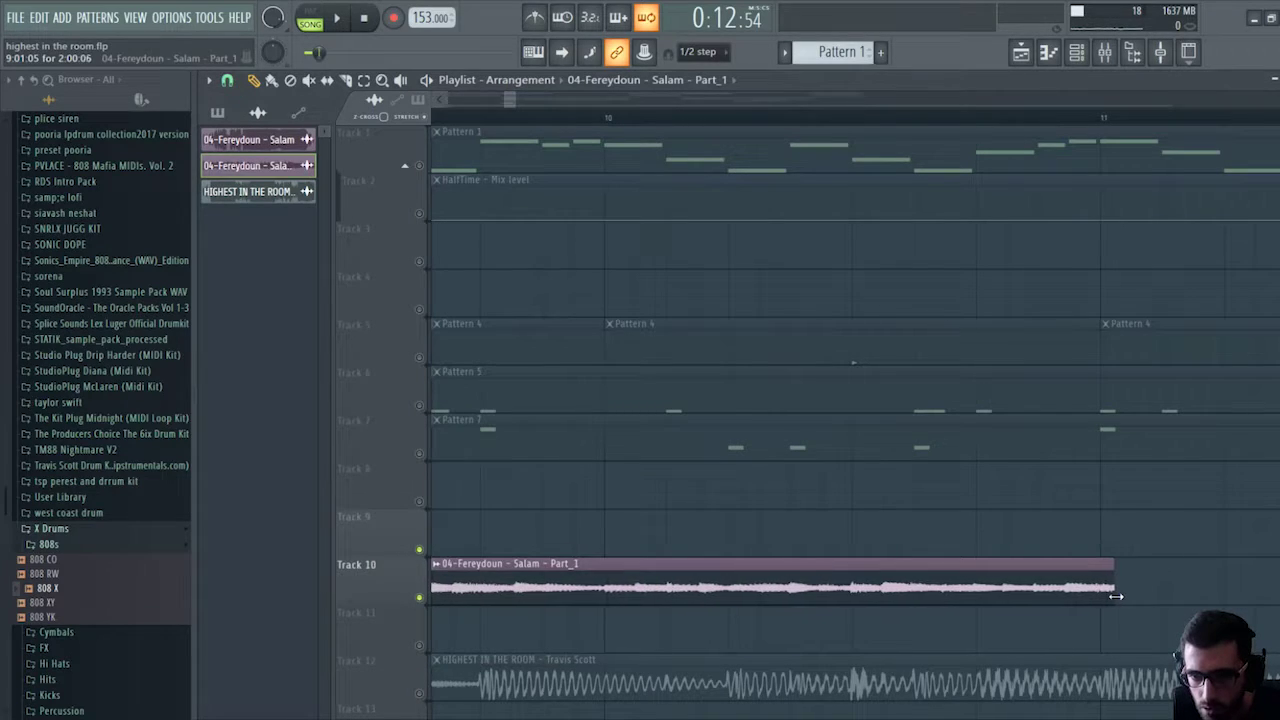
{"action": "left_click_drag", "start_coordinate": [1115, 596], "coordinate": [1117, 596]}
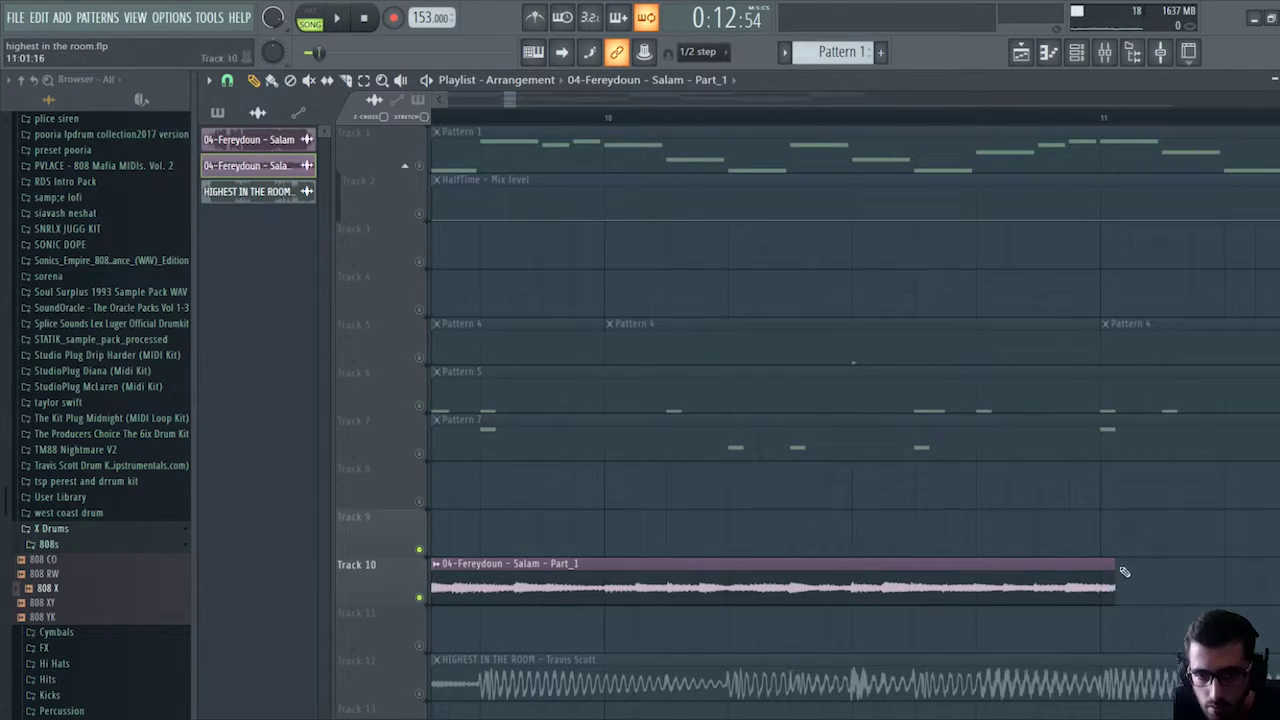
{"action": "left_click_drag", "start_coordinate": [1120, 566], "coordinate": [1046, 563]}
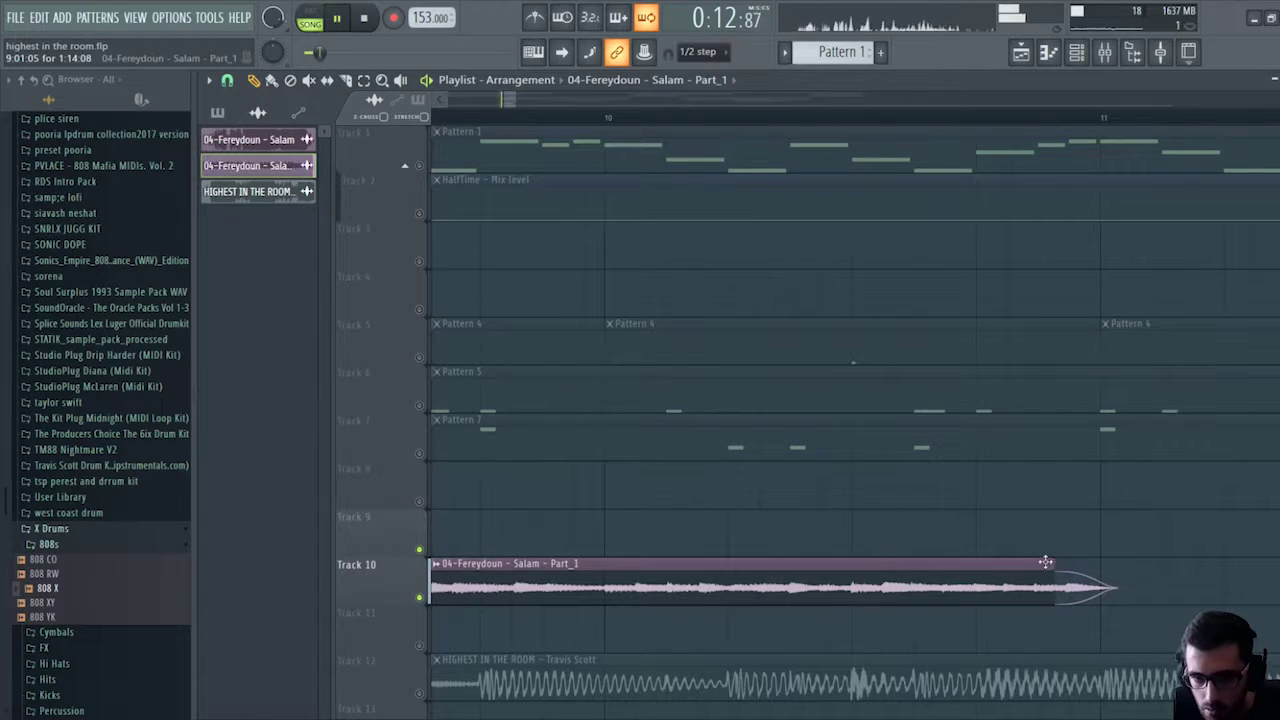
Listen to the shortened Salam - Part_1 clip from bar 9, review its sampler settings and play it again.
{"action": "key", "text": "space"}
{"action": "scroll", "coordinate": [864, 122], "scroll_direction": "down", "scroll_amount": 1}
{"action": "scroll", "coordinate": [864, 122], "scroll_direction": "down", "scroll_amount": 3}
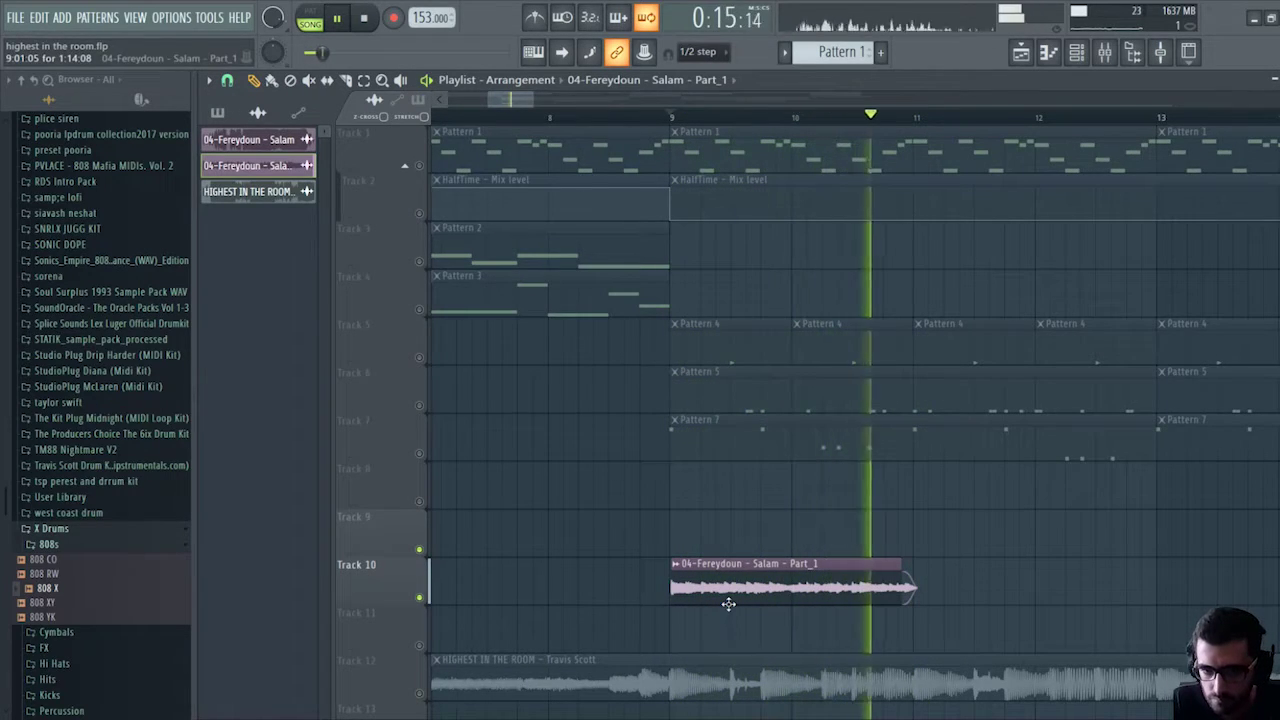
{"action": "key", "text": "space"}
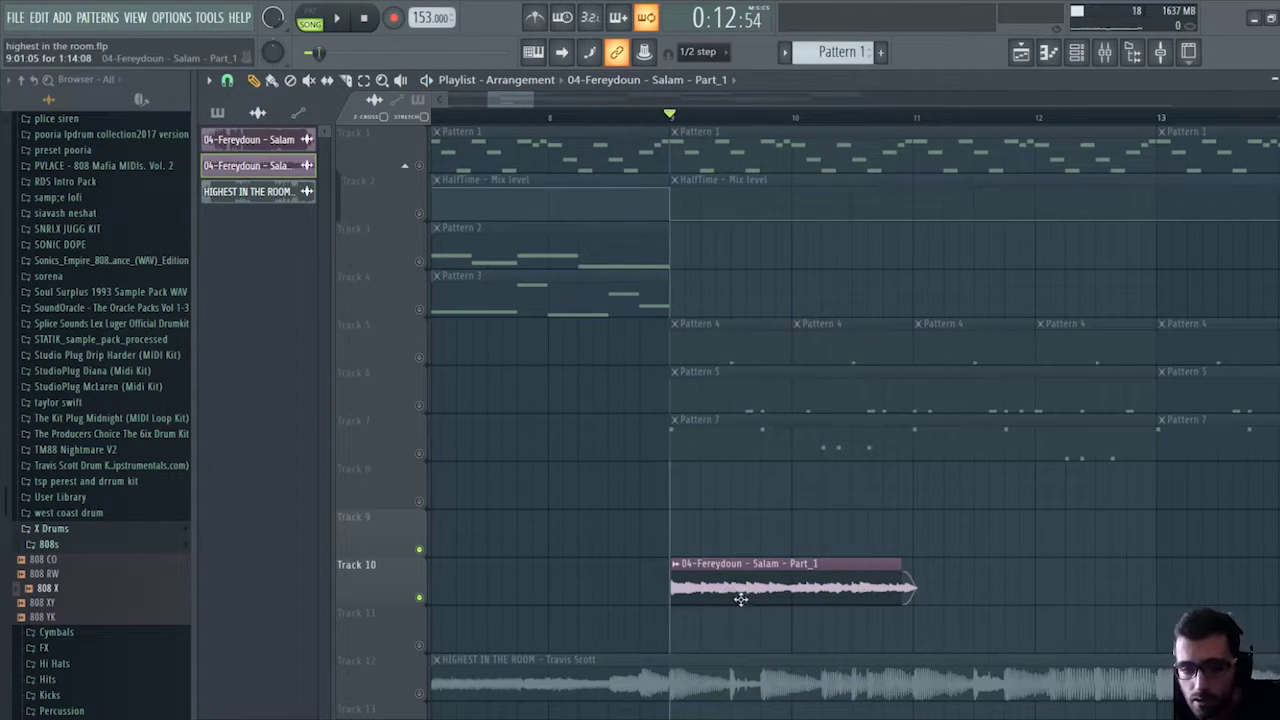
{"action": "double_click", "coordinate": [700, 595]}
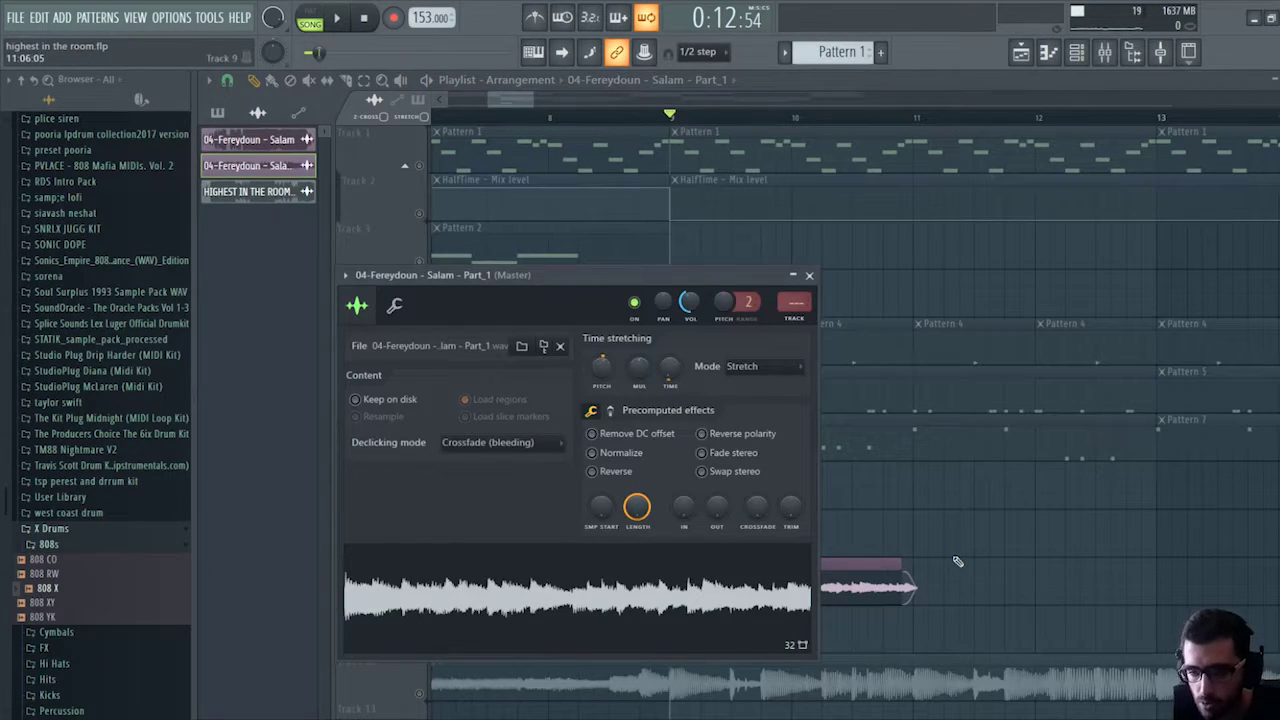
{"action": "key", "text": "Escape"}
{"action": "key", "text": "space"}
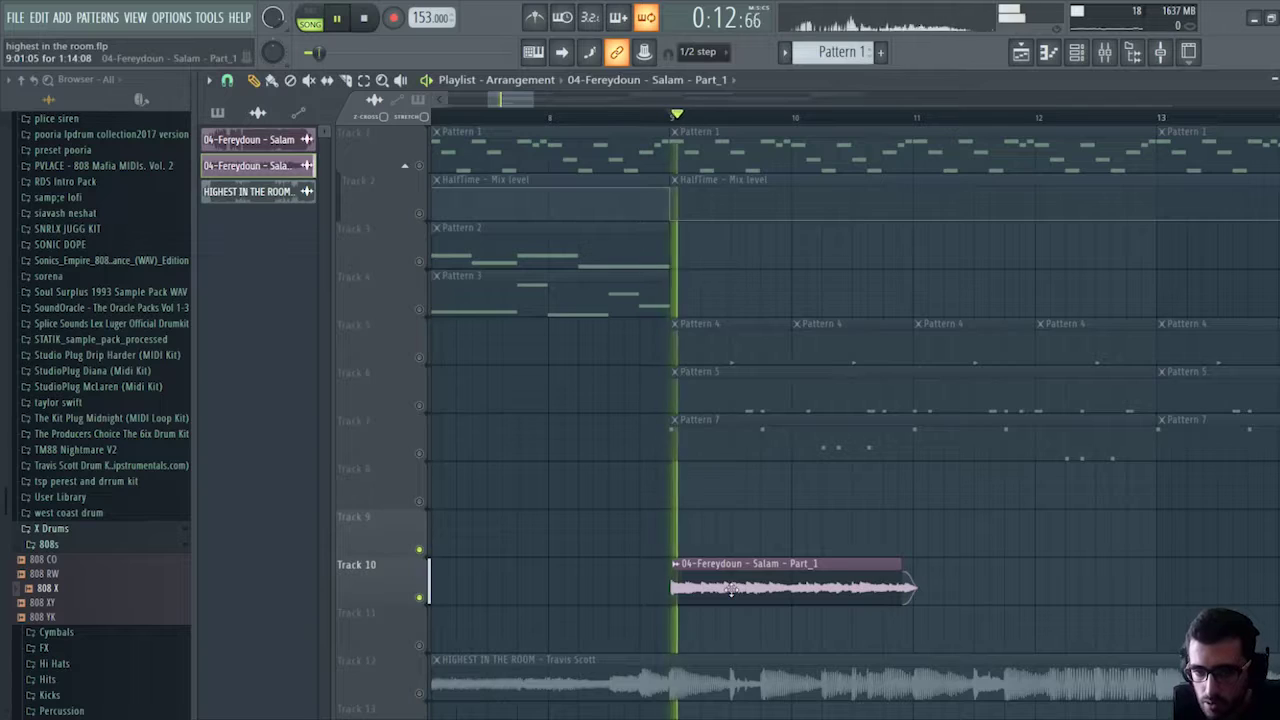
{"action": "key", "text": "space"}
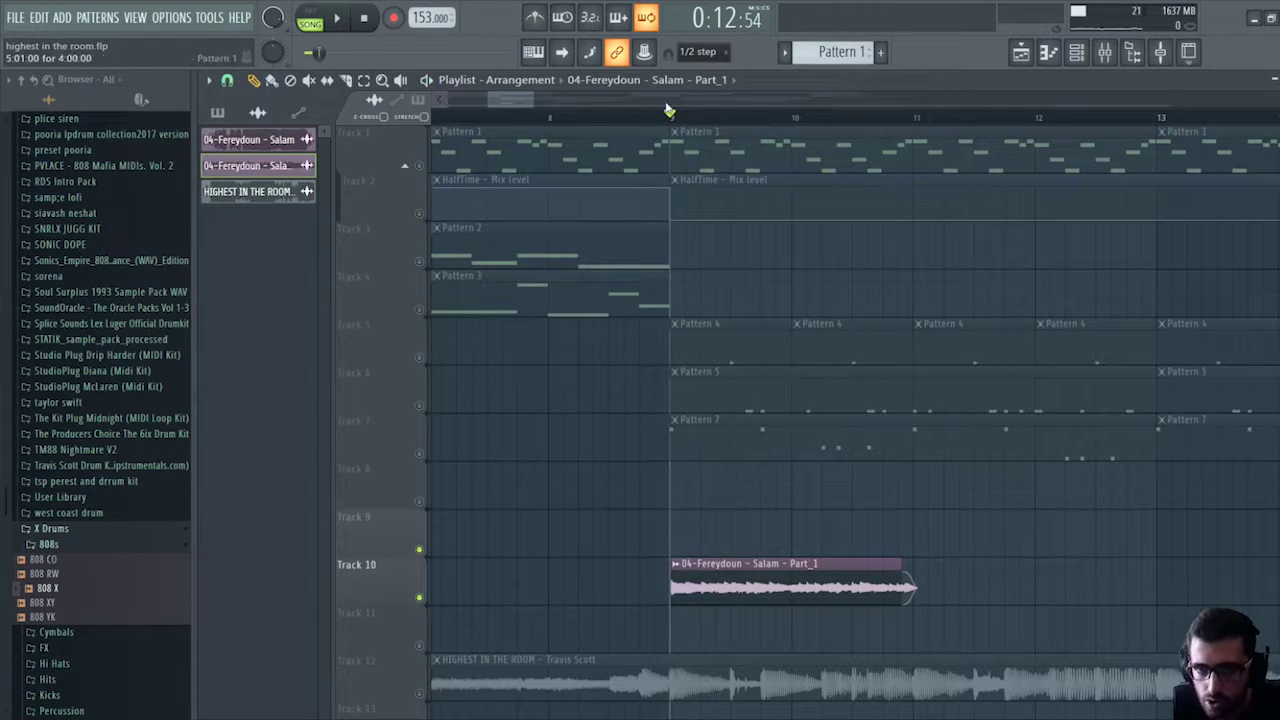
Add a D4 note at the start of Pattern 1's Omnisphere melody and shift all the other notes two steps later.
{"action": "double_click", "coordinate": [622, 158]}
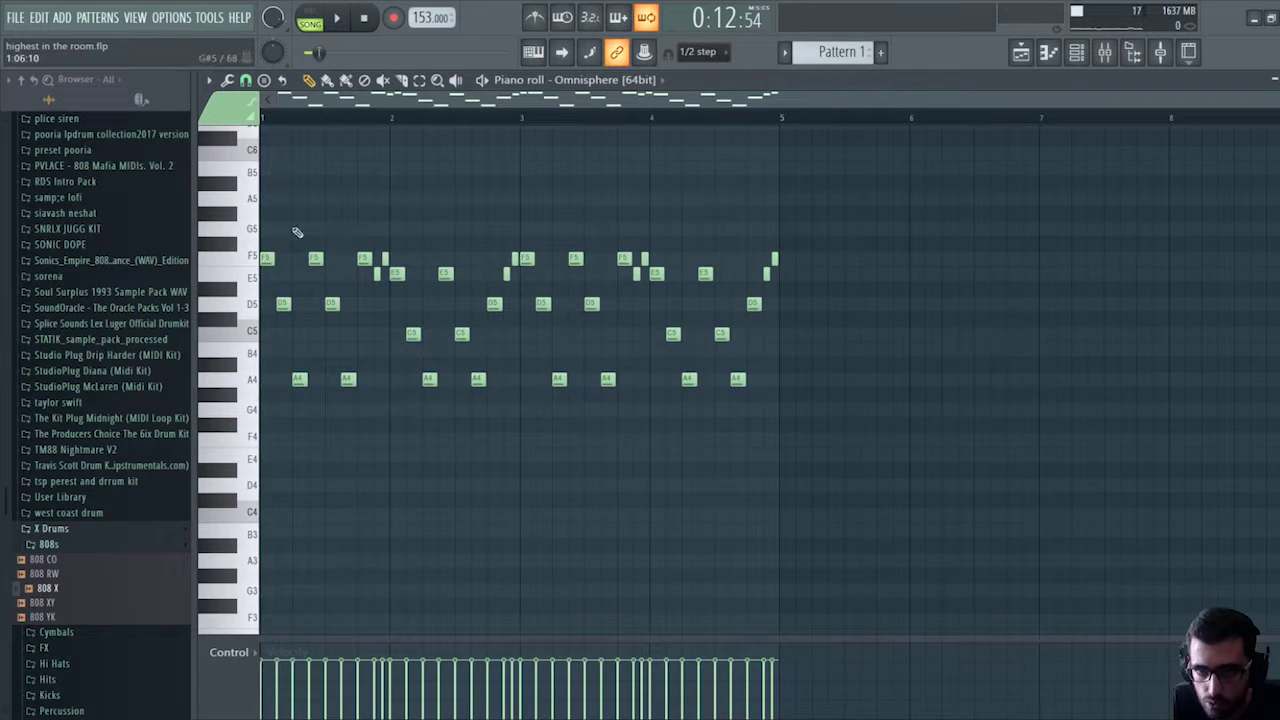
{"action": "left_click", "coordinate": [267, 258]}
{"action": "key", "text": "F7"}
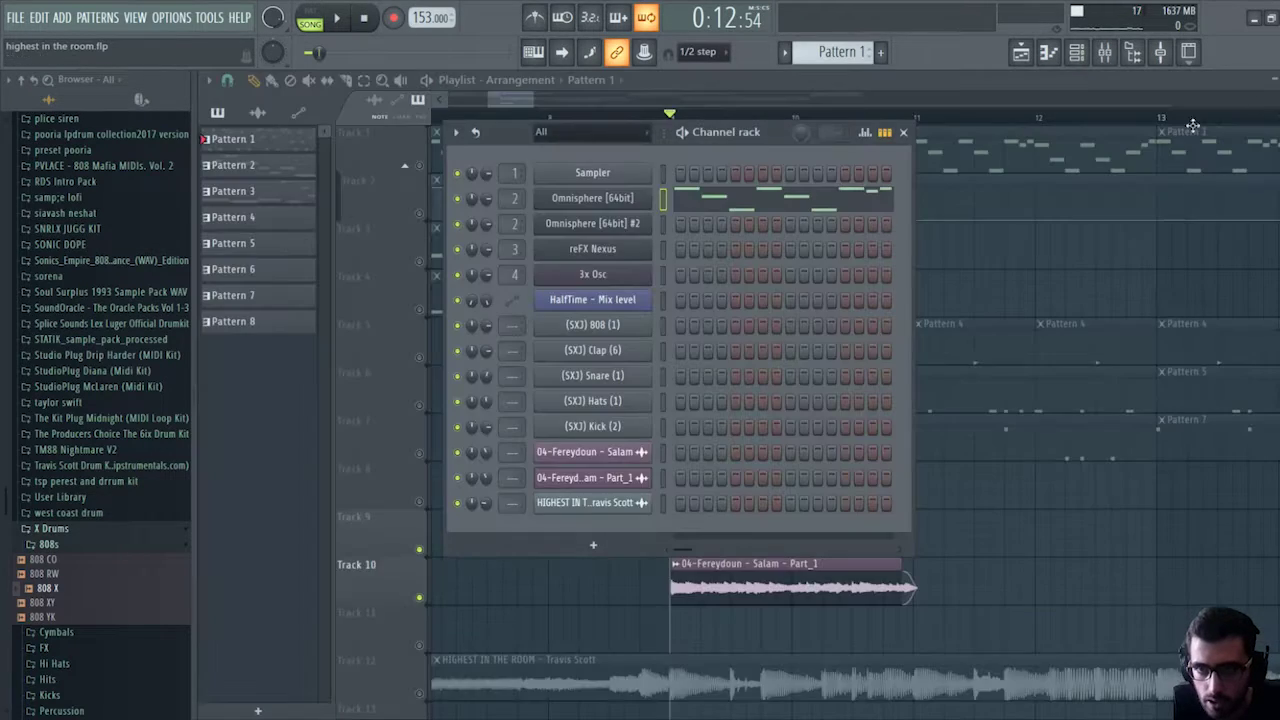
{"action": "left_click", "coordinate": [702, 186]}
{"action": "key", "text": "ctrl+a"}
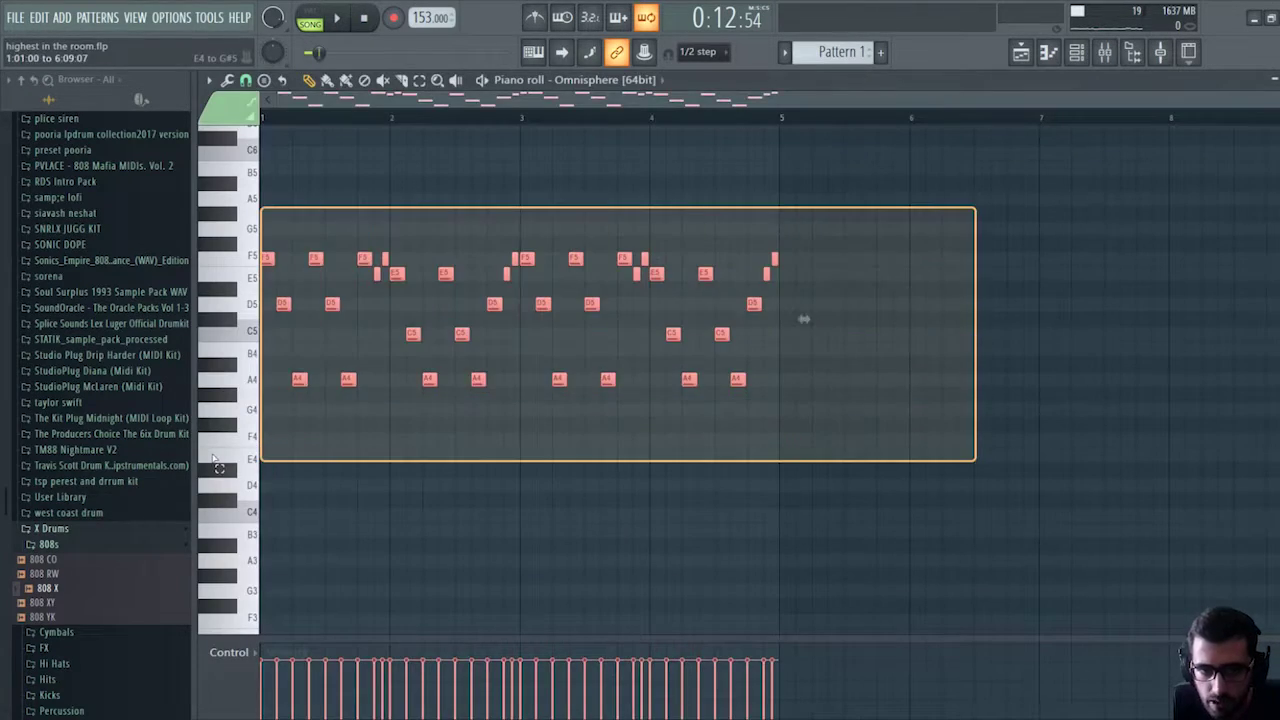
{"action": "left_click", "coordinate": [266, 486]}
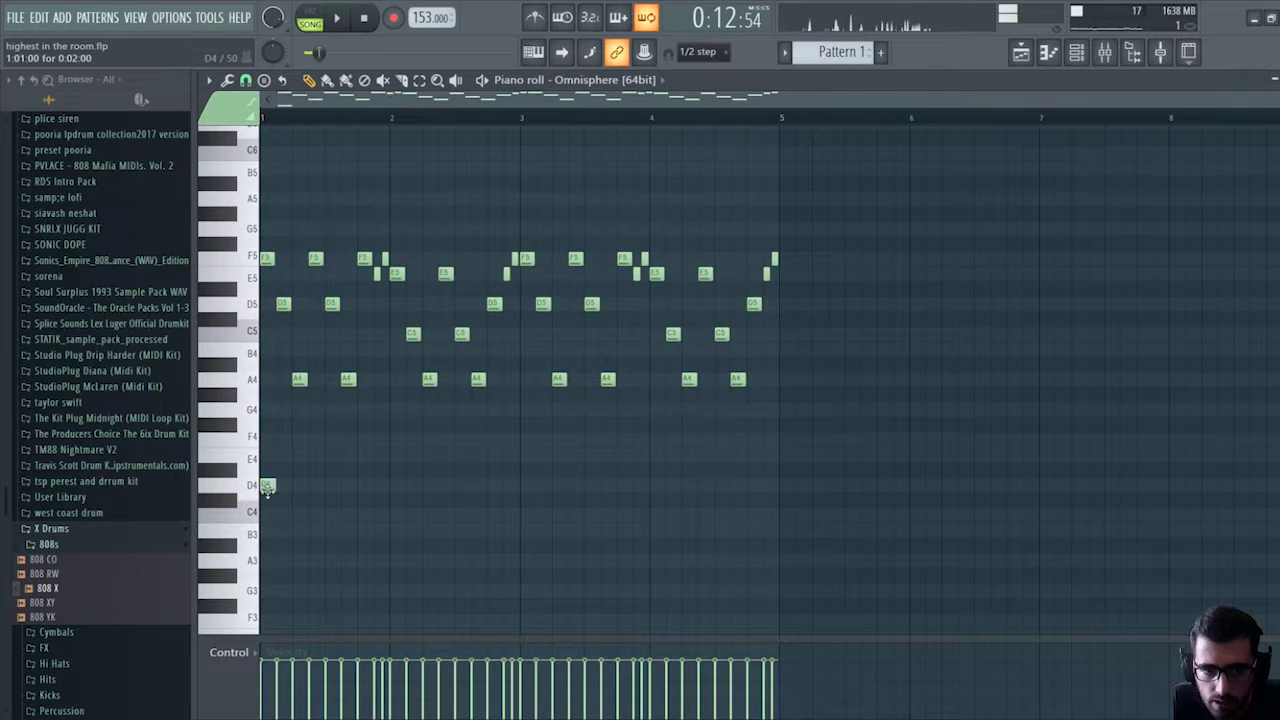
{"action": "left_click_drag", "start_coordinate": [969, 192], "coordinate": [220, 395]}
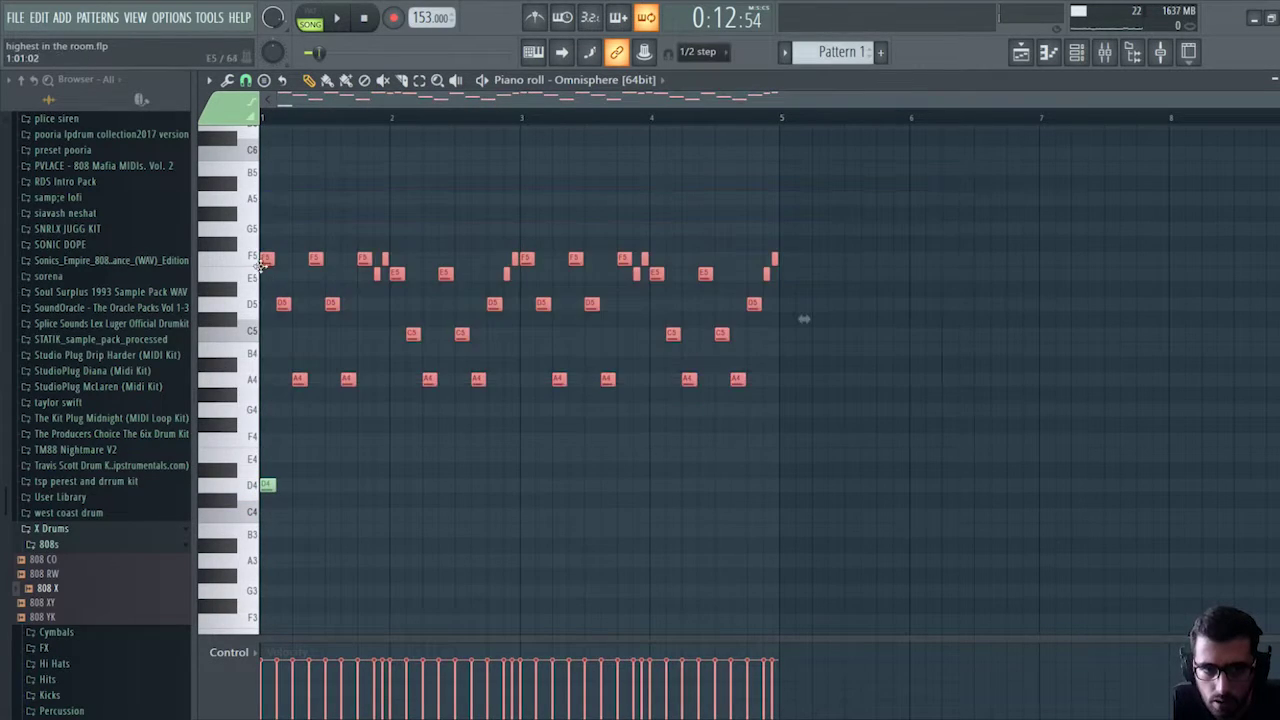
{"action": "left_click_drag", "start_coordinate": [267, 259], "coordinate": [282, 262]}
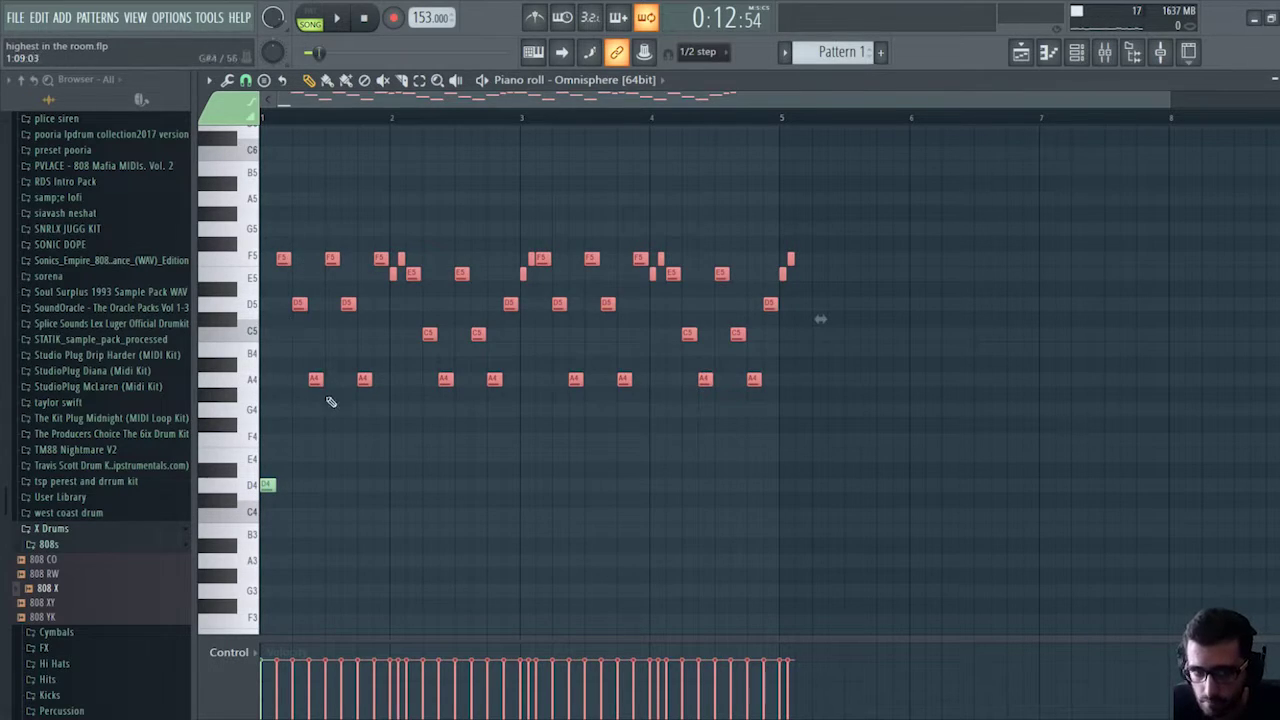
Delete the D4 note from Pattern 1's Omnisphere melody and shift all remaining notes two steps earlier to start at bar 1.
{"action": "right_click", "coordinate": [268, 486]}
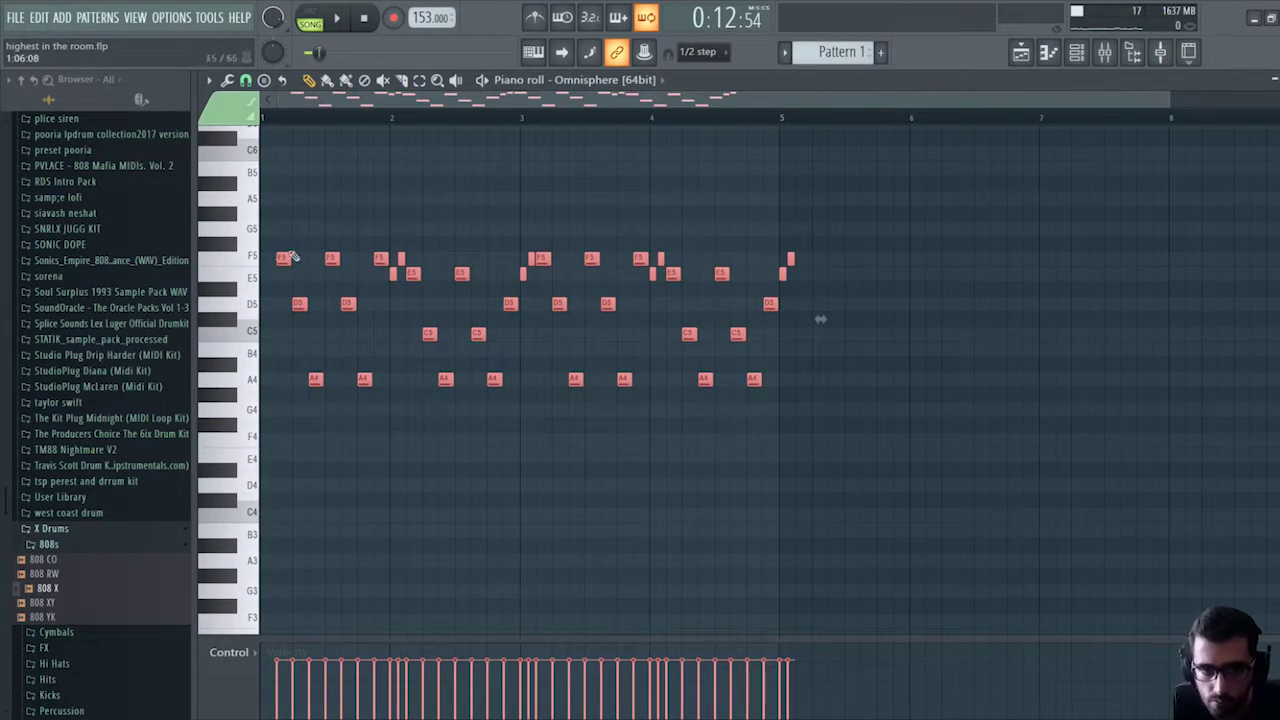
{"action": "left_click_drag", "start_coordinate": [283, 262], "coordinate": [267, 262]}
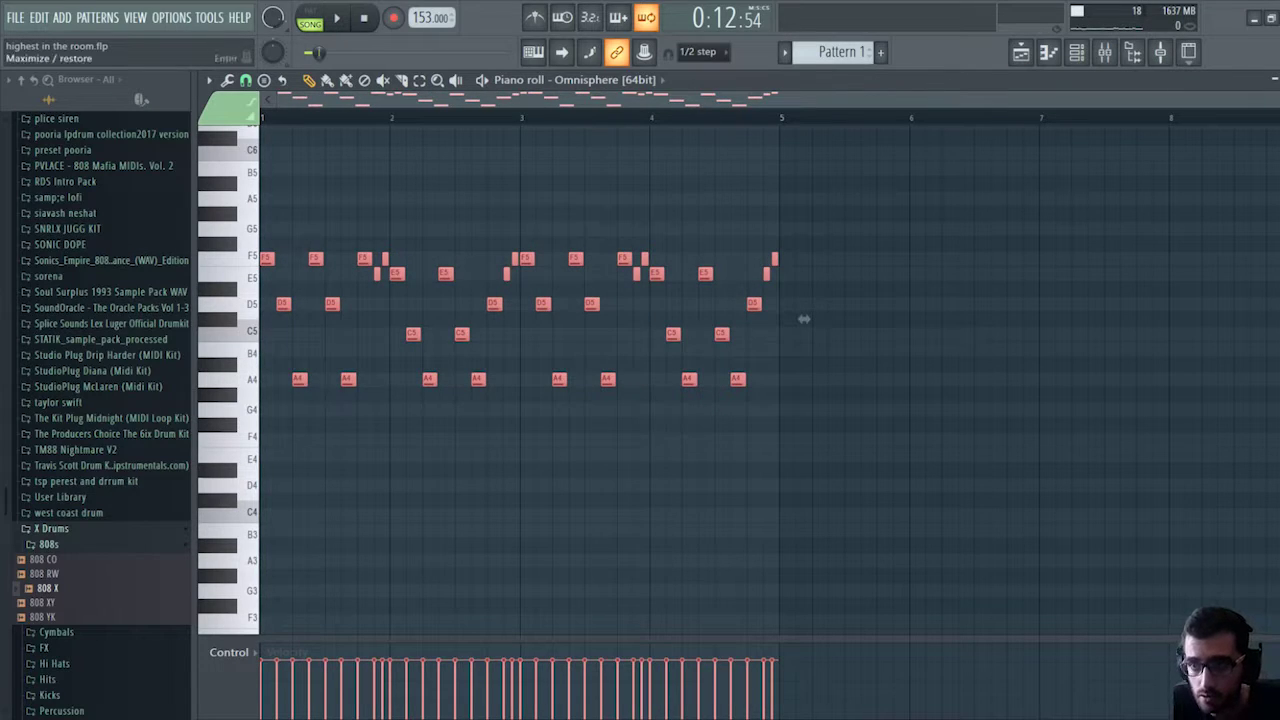
{"action": "key", "text": "Escape"}
{"action": "key", "text": "Escape"}
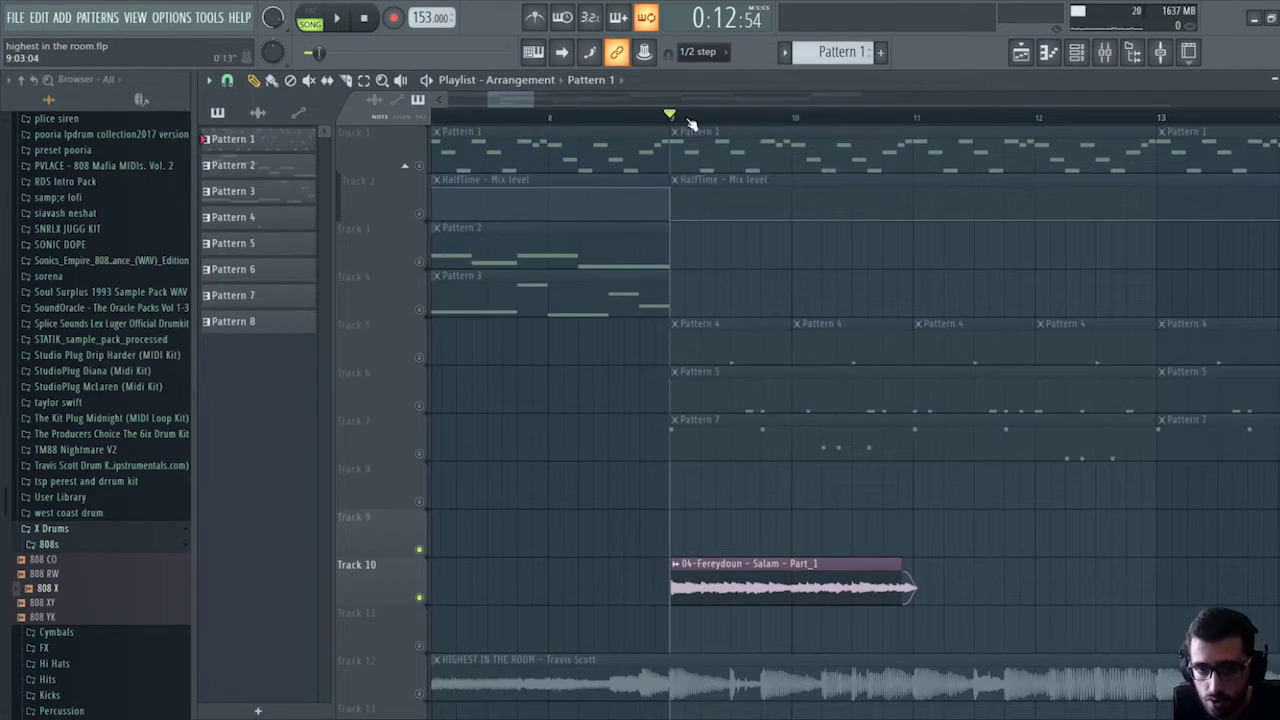
Nudge the Salam - Part_1 clip on Track 10 to start at 8:16:23 and extend its end to a length of 1:14:16.
{"action": "scroll", "coordinate": [690, 123], "scroll_direction": "up", "scroll_amount": 5}
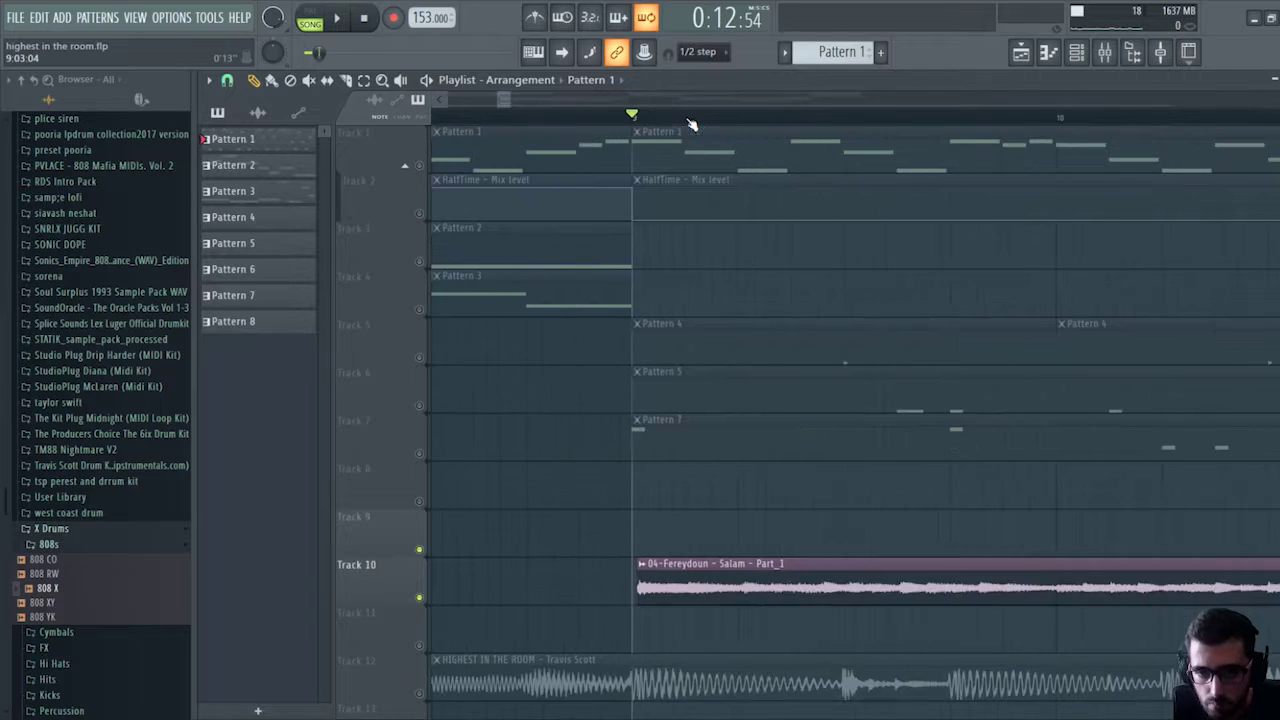
{"action": "left_click_drag", "start_coordinate": [714, 577], "coordinate": [709, 576]}
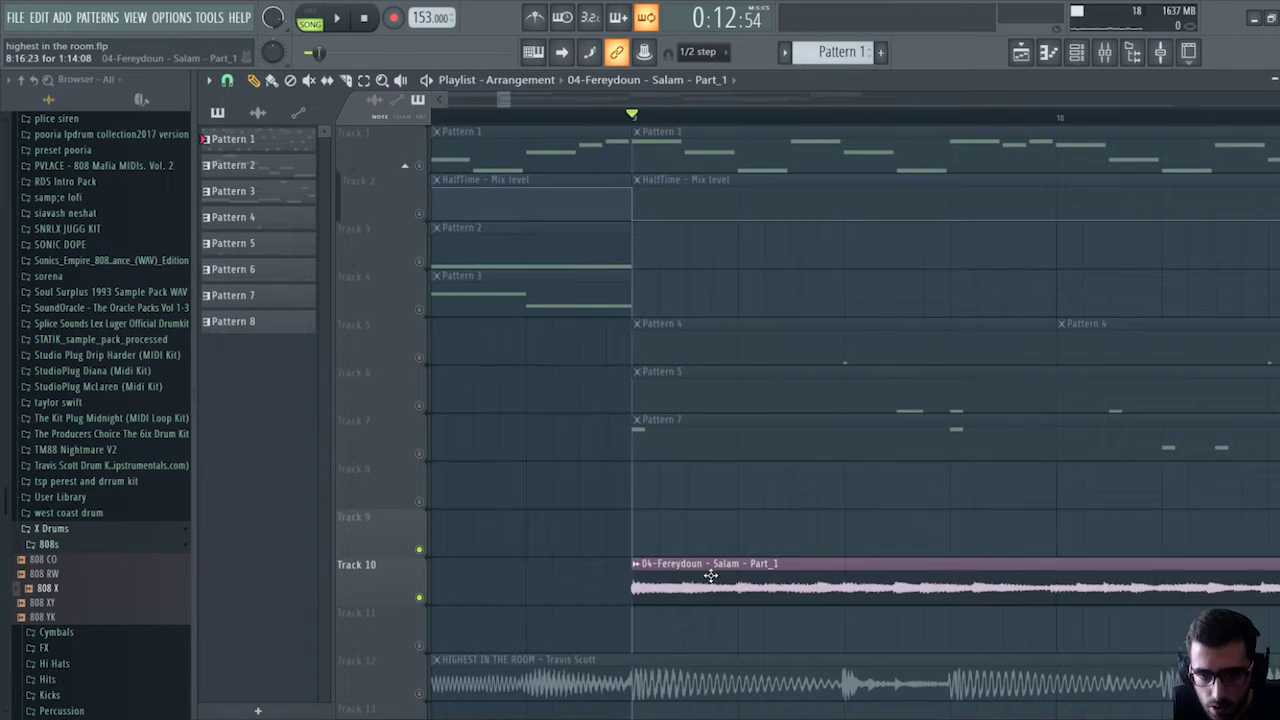
{"action": "left_click_drag", "start_coordinate": [522, 96], "coordinate": [508, 97]}
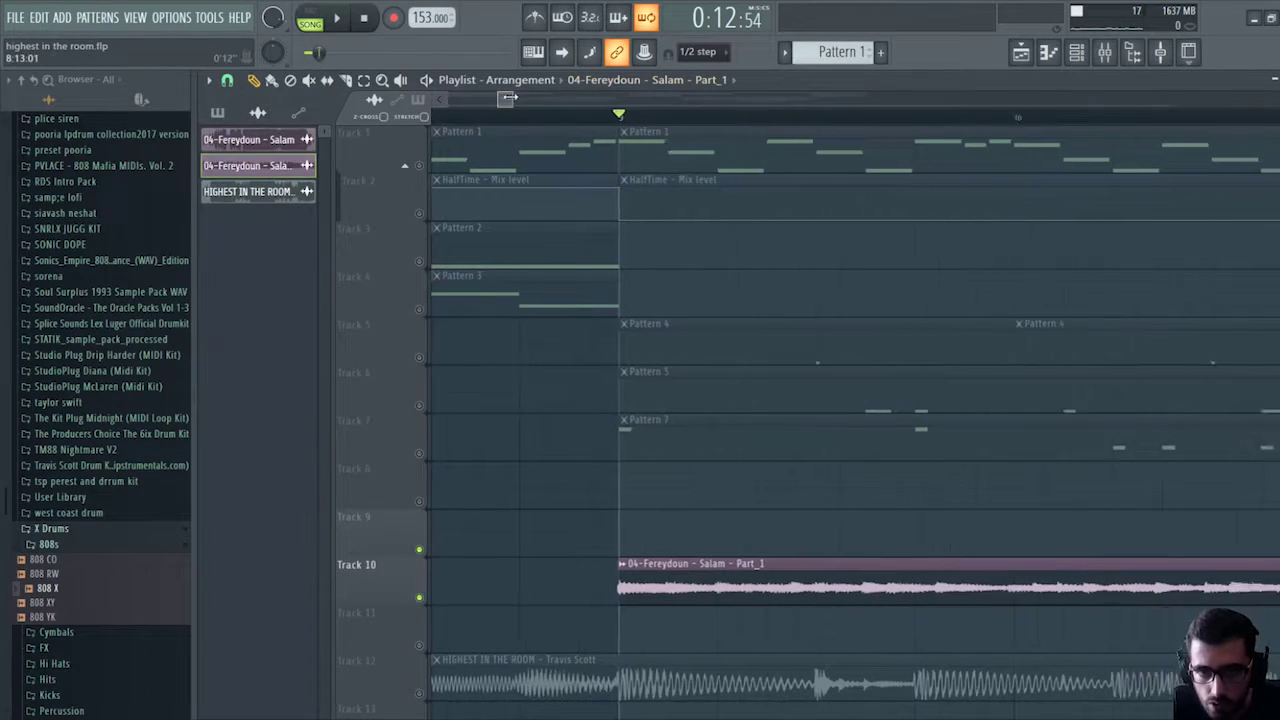
{"action": "scroll", "coordinate": [508, 97], "scroll_direction": "down", "scroll_amount": 4}
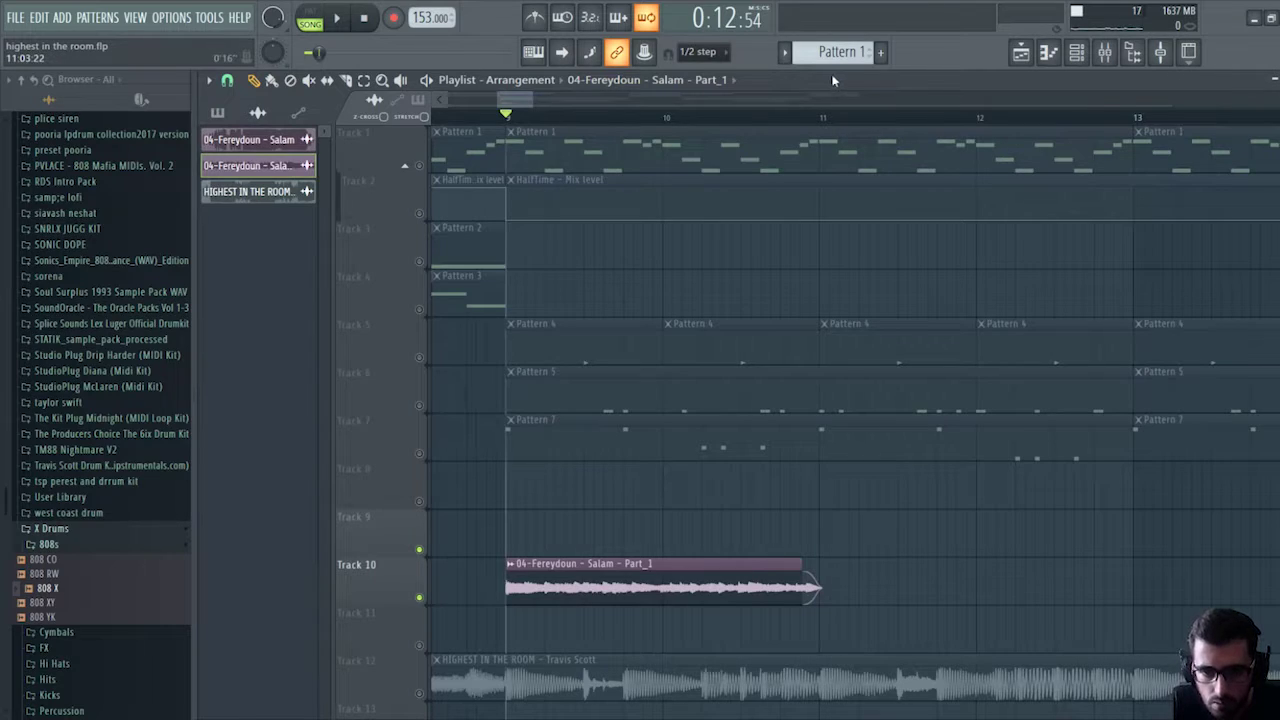
{"action": "scroll", "coordinate": [481, 131], "scroll_direction": "up", "scroll_amount": 3}
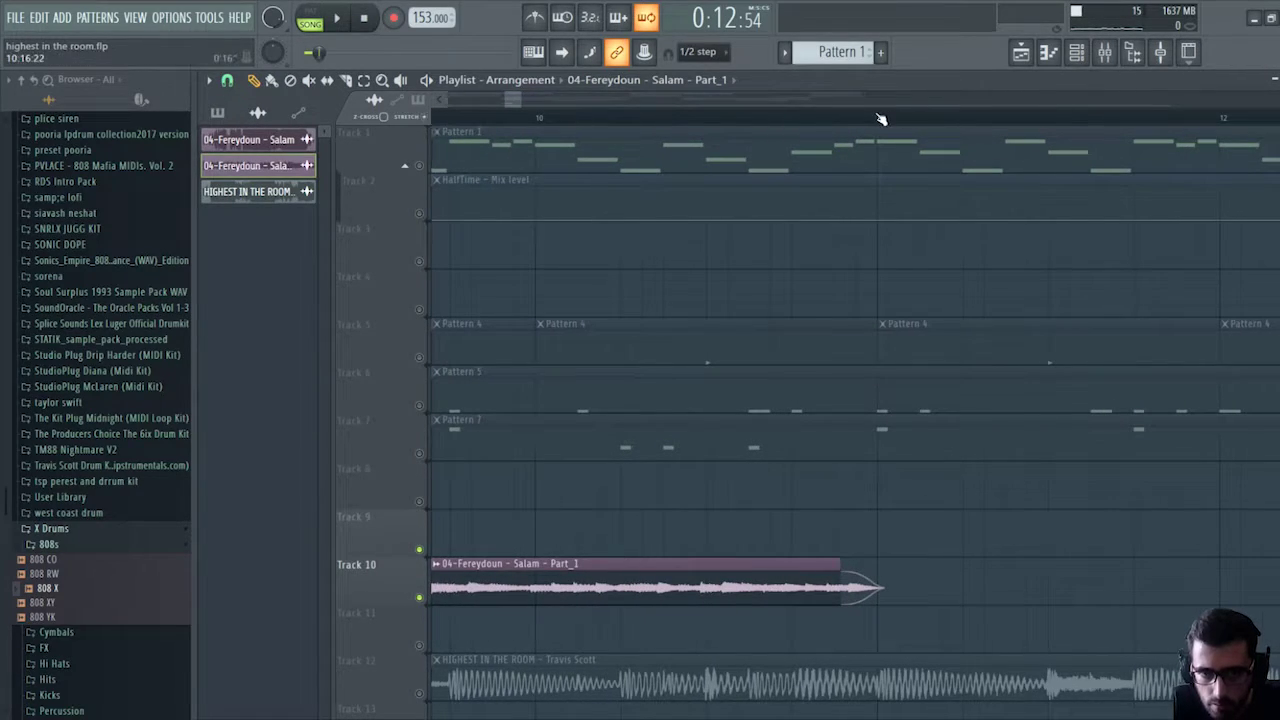
{"action": "scroll", "coordinate": [871, 129], "scroll_direction": "up", "scroll_amount": 2}
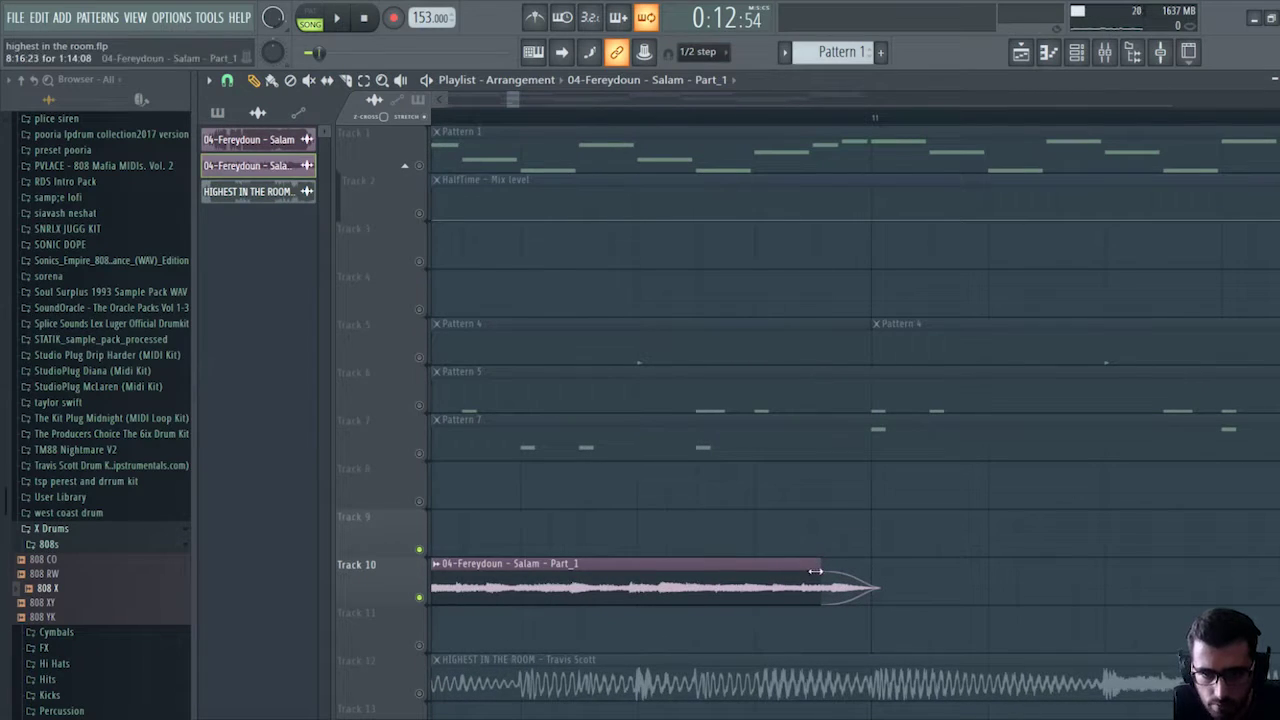
{"action": "left_click_drag", "start_coordinate": [822, 569], "coordinate": [836, 569]}
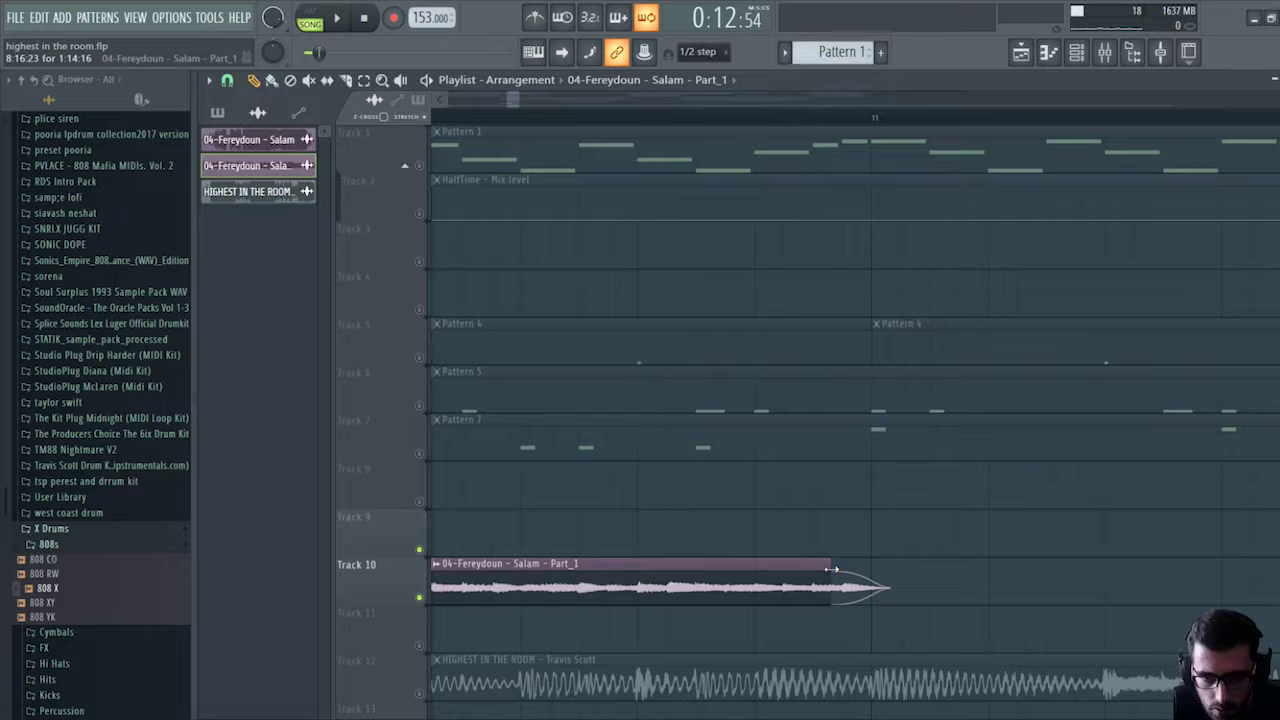
Listen to the Salam - Part_1 clip's opening from just before bar 9, replaying it to check the timing against the grid.
{"action": "left_click_drag", "start_coordinate": [511, 98], "coordinate": [506, 98]}
{"action": "scroll", "coordinate": [668, 120], "scroll_direction": "up", "scroll_amount": 4}
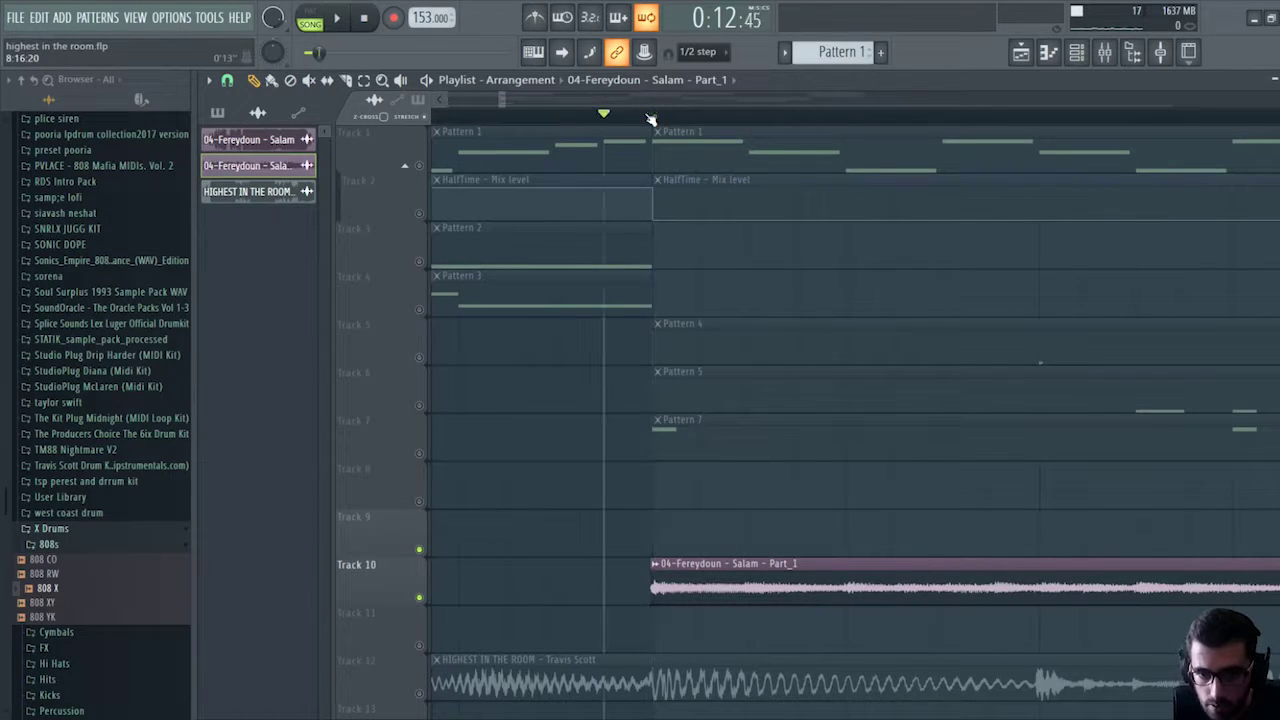
{"action": "key", "text": "space"}
{"action": "key", "text": "space"}
{"action": "key", "text": "space"}
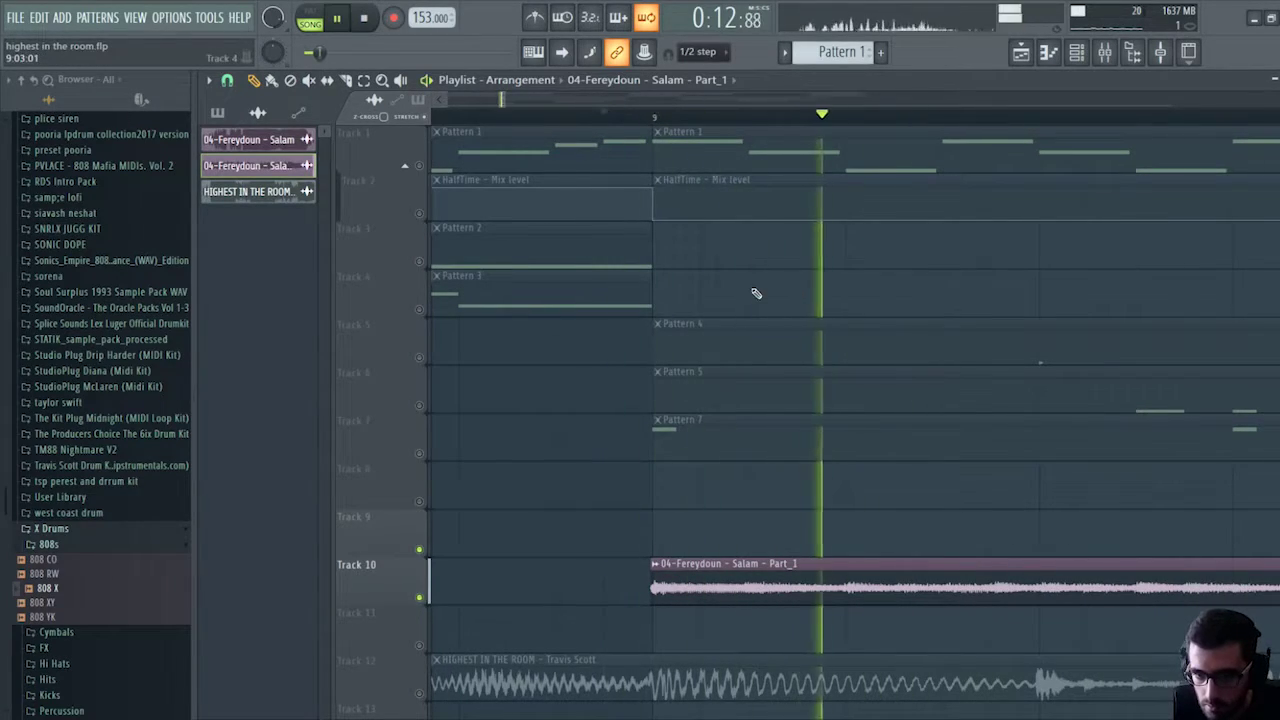
{"action": "key", "text": "space"}
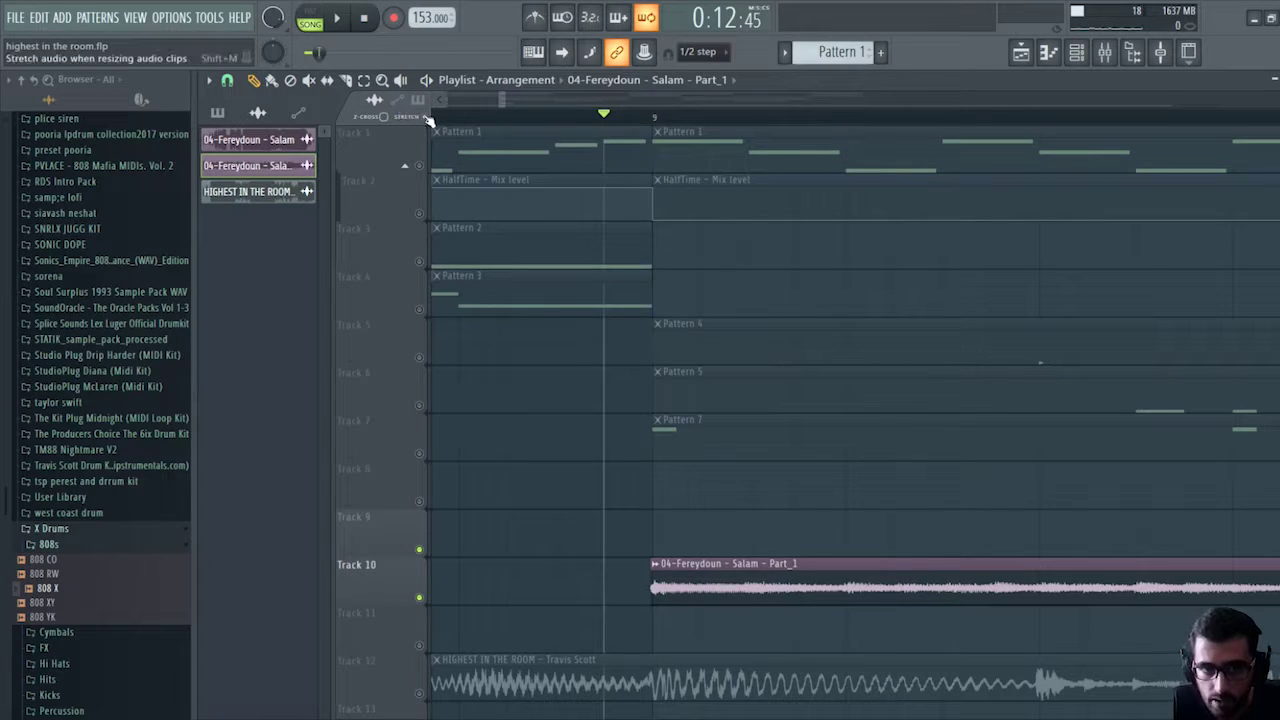
Turn off stretching when resizing audio clips and switch the Salam - Part_1 sample's declicking mode to an option without crossfade bleeding.
{"action": "mouse_move", "coordinate": [655, 587]}
{"action": "left_mouse_down"}
{"action": "mouse_move", "coordinate": [704, 588]}
{"action": "mouse_move", "coordinate": [655, 588]}
{"action": "left_mouse_up"}
{"action": "double_click", "coordinate": [713, 591]}
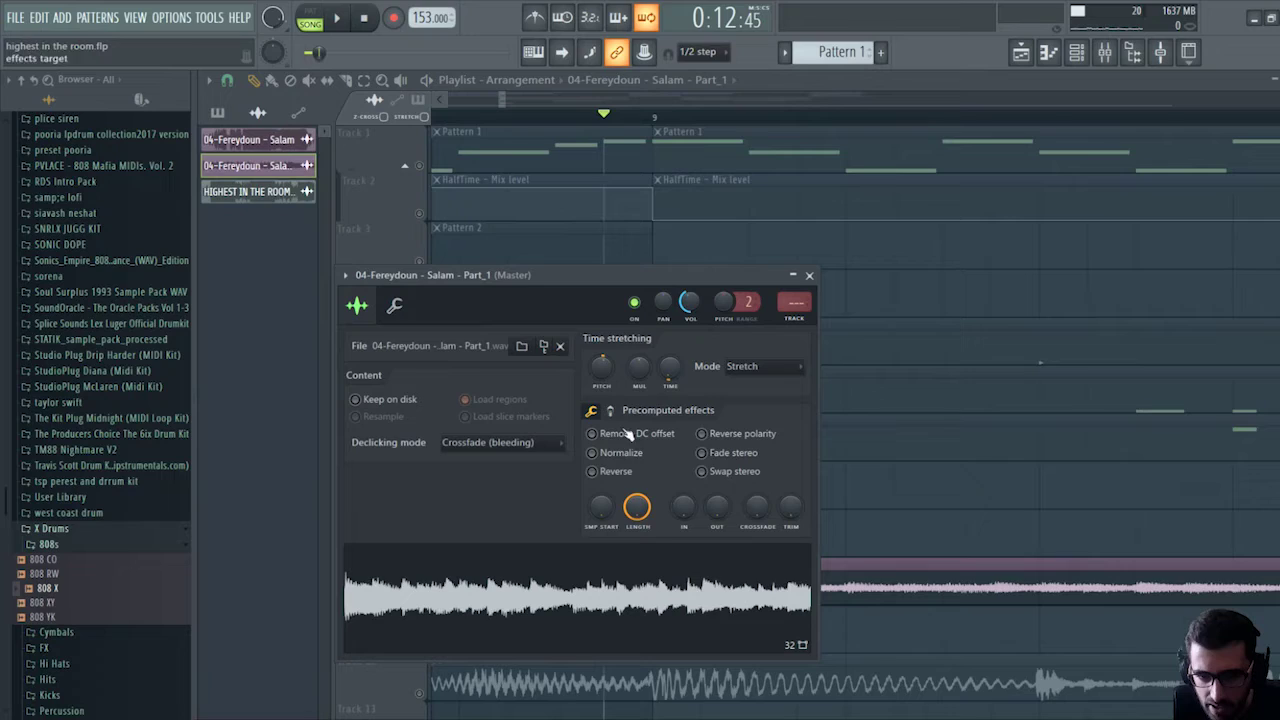
{"action": "left_click", "coordinate": [500, 443]}
{"action": "left_click", "coordinate": [524, 462]}
{"action": "key", "text": "Escape"}
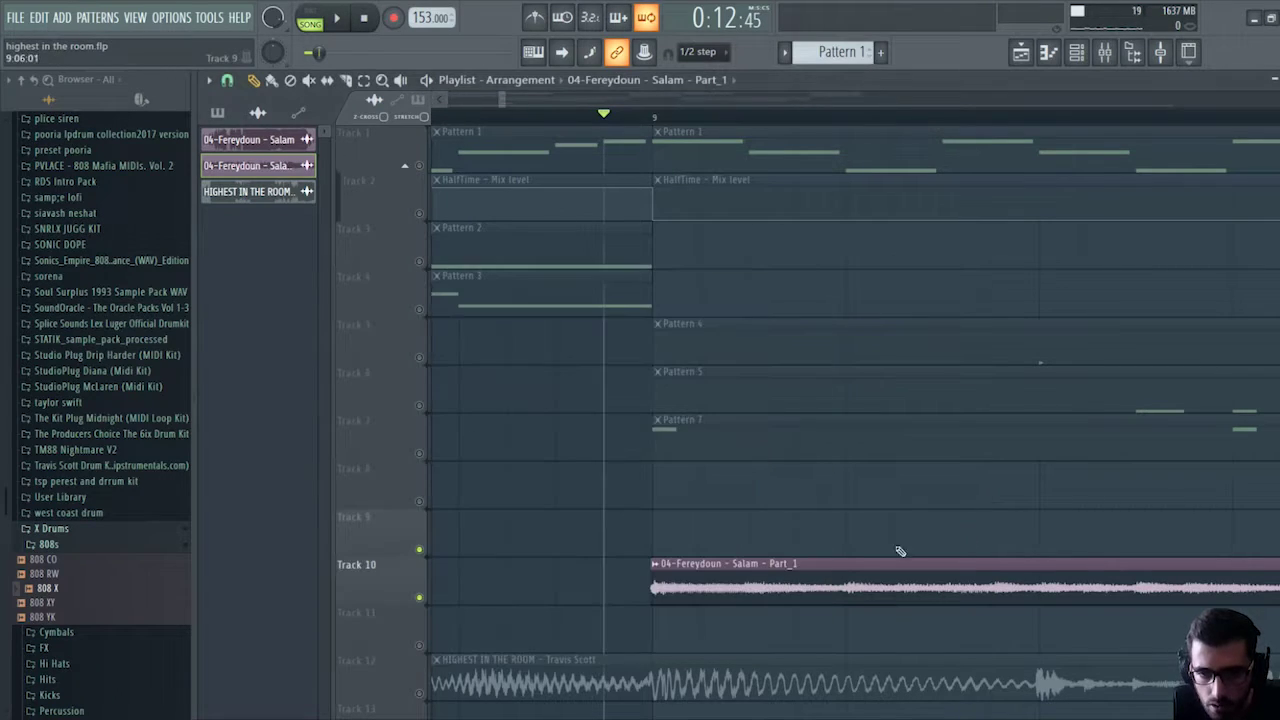
Trim two steps off the start of the Salam - Part_1 clip, to a length of 1:12:16, and align it to bar 9.
{"action": "left_click_drag", "start_coordinate": [724, 581], "coordinate": [726, 581]}
{"action": "key", "text": "space"}
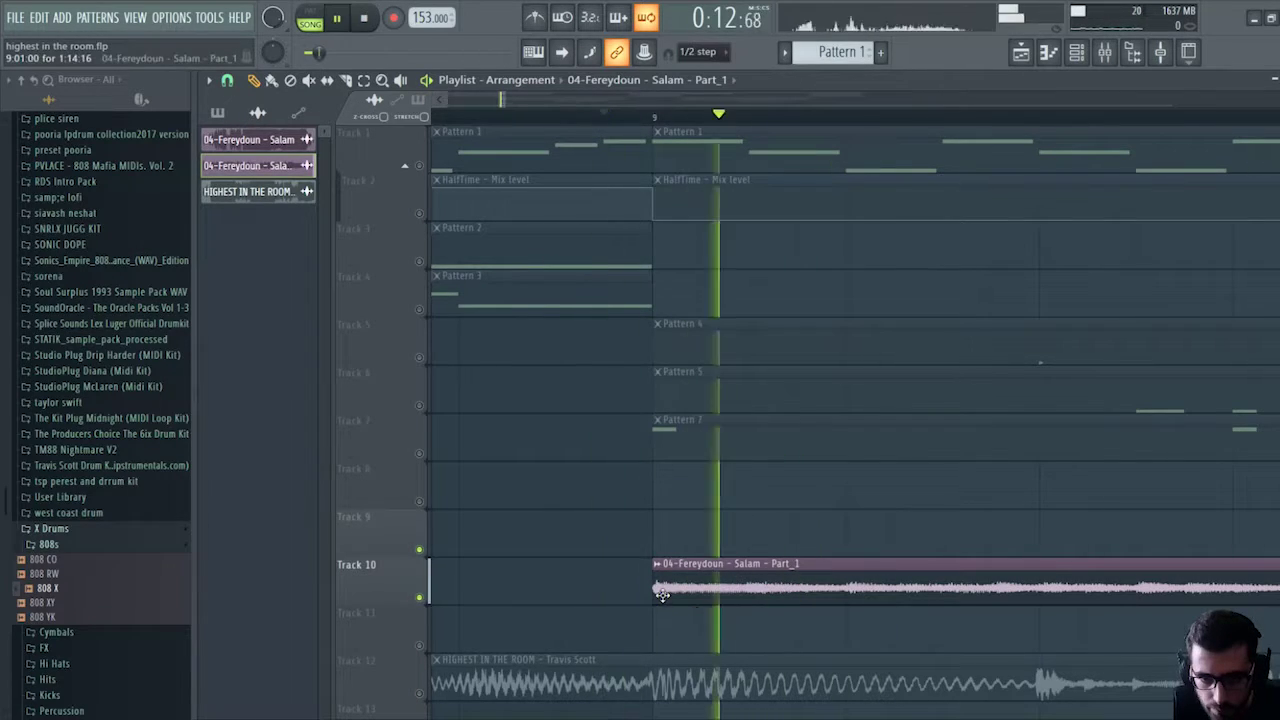
{"action": "left_click_drag", "start_coordinate": [677, 598], "coordinate": [775, 603]}
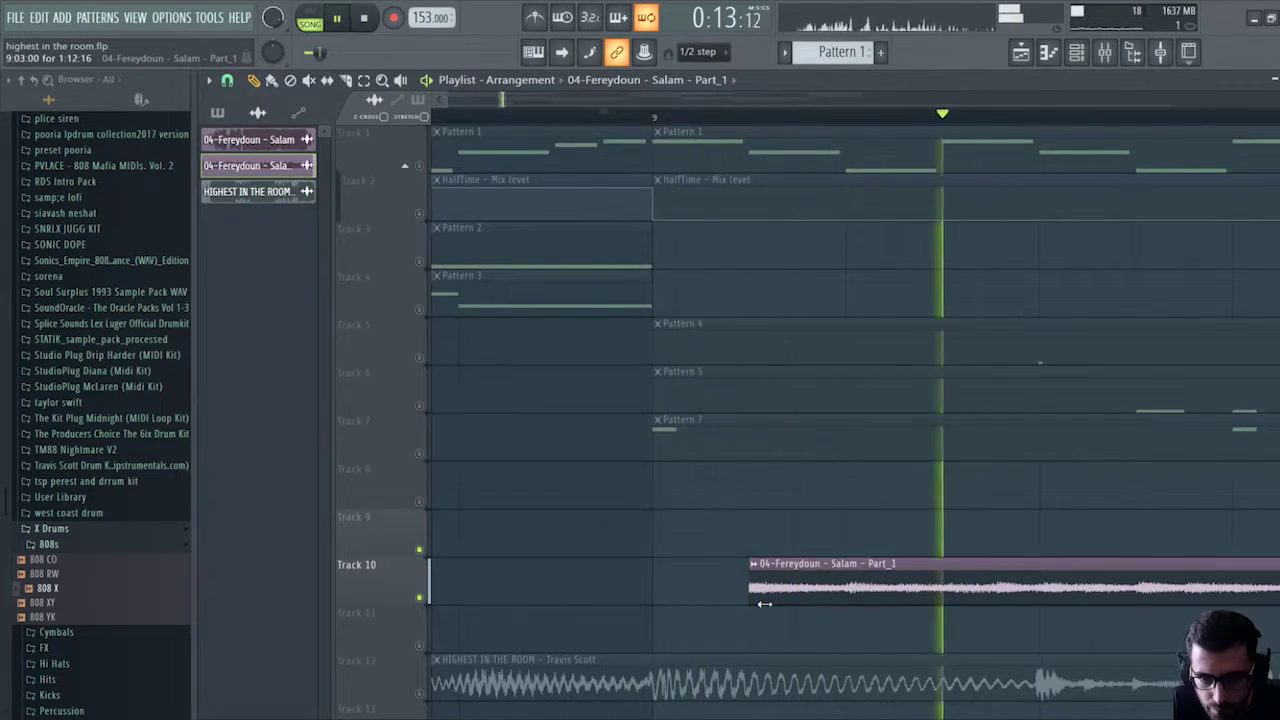
{"action": "key", "text": "space"}
{"action": "key", "text": "space"}
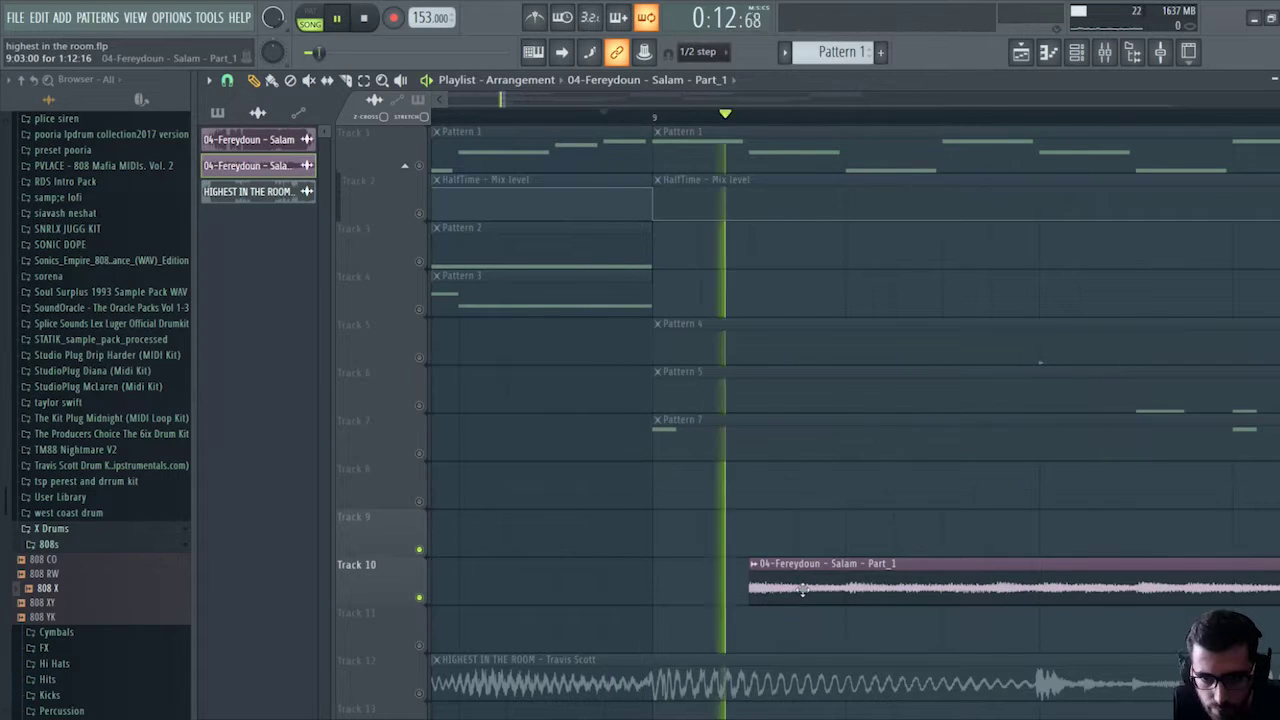
{"action": "left_click_drag", "start_coordinate": [802, 590], "coordinate": [704, 592]}
{"action": "key", "text": "space"}
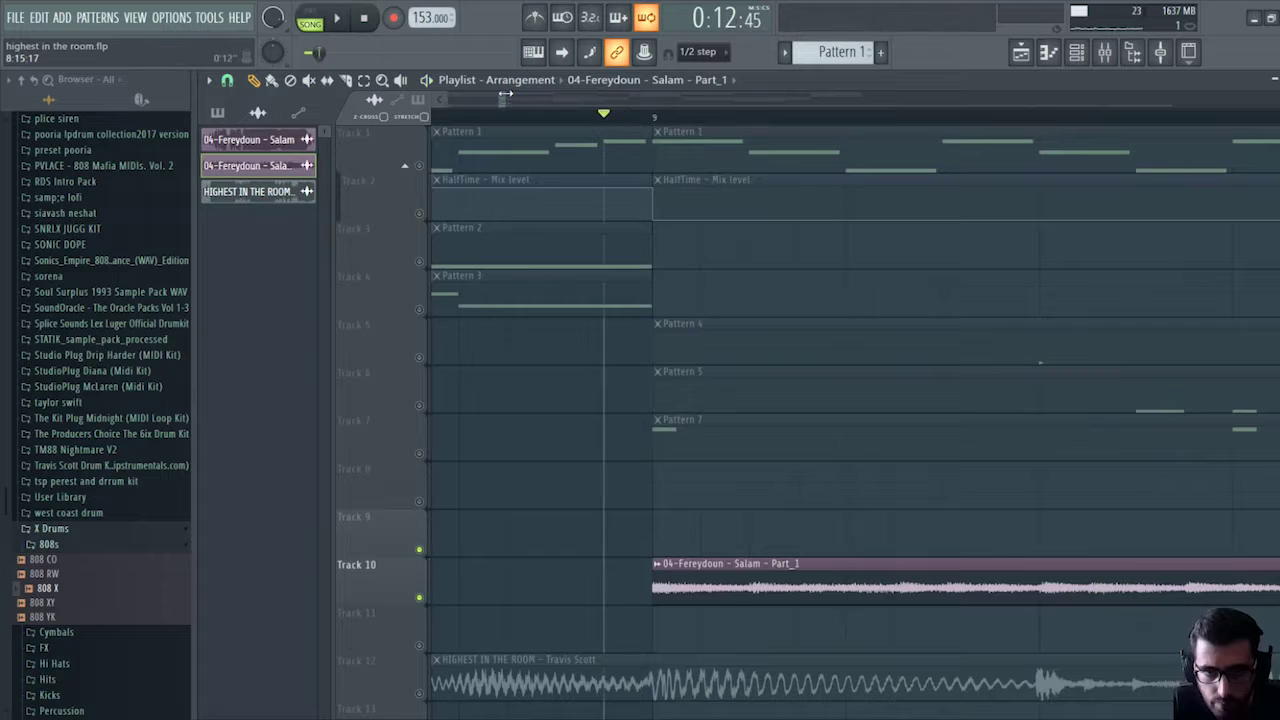
Solo Track 1 and listen to the Pattern 1 melody from just before bar 9.
{"action": "left_click_drag", "start_coordinate": [506, 98], "coordinate": [530, 90]}
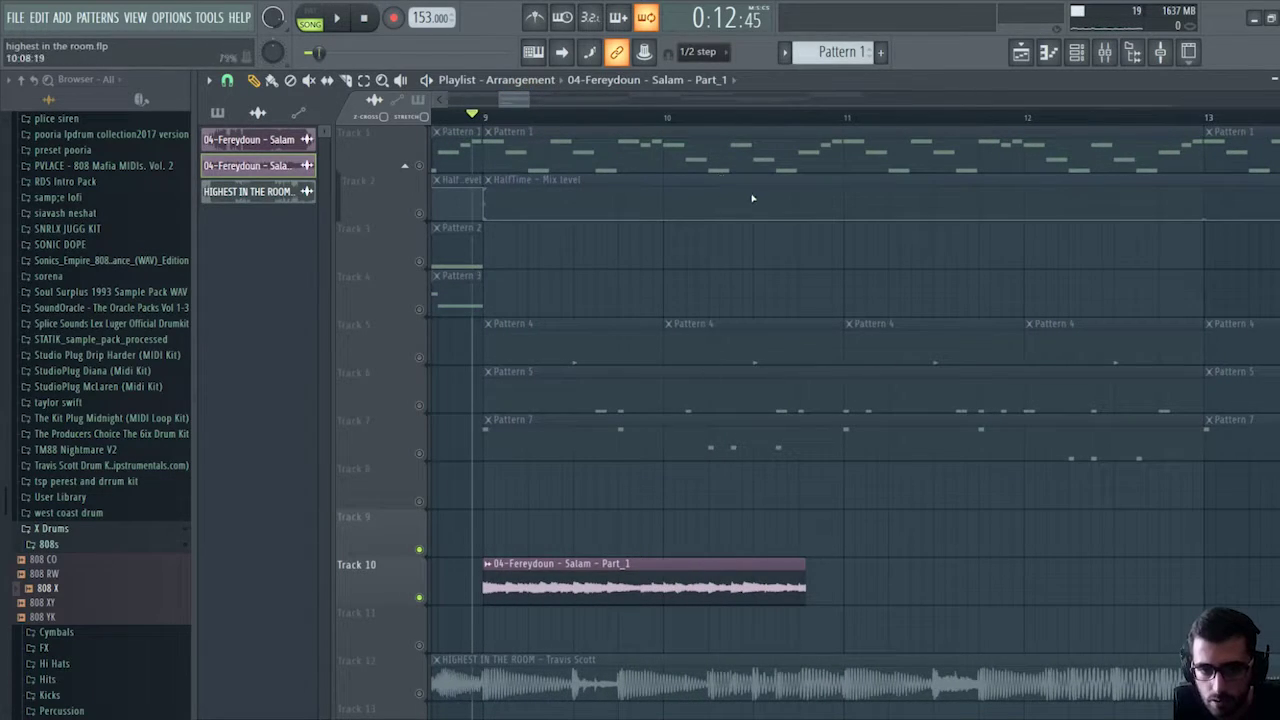
{"action": "left_click", "coordinate": [420, 166], "text": "ctrl"}
{"action": "key", "text": "space"}
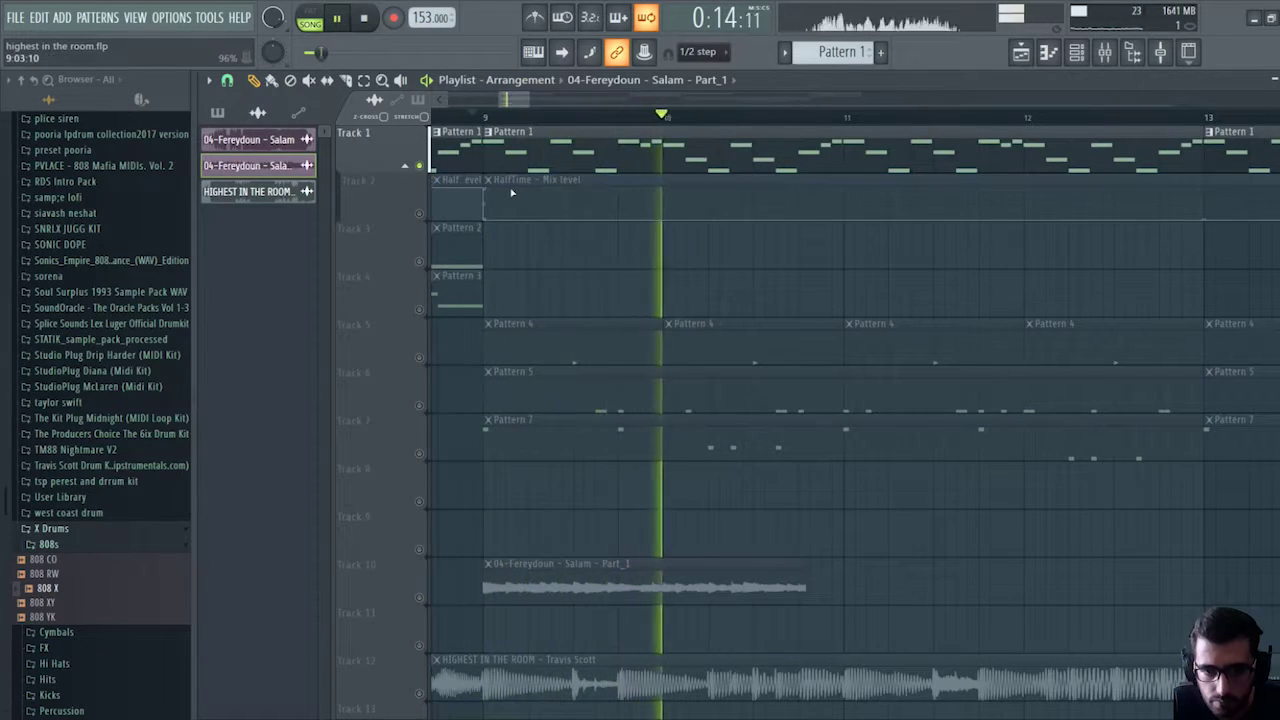
{"action": "key", "text": "space"}
{"action": "key", "text": "space"}
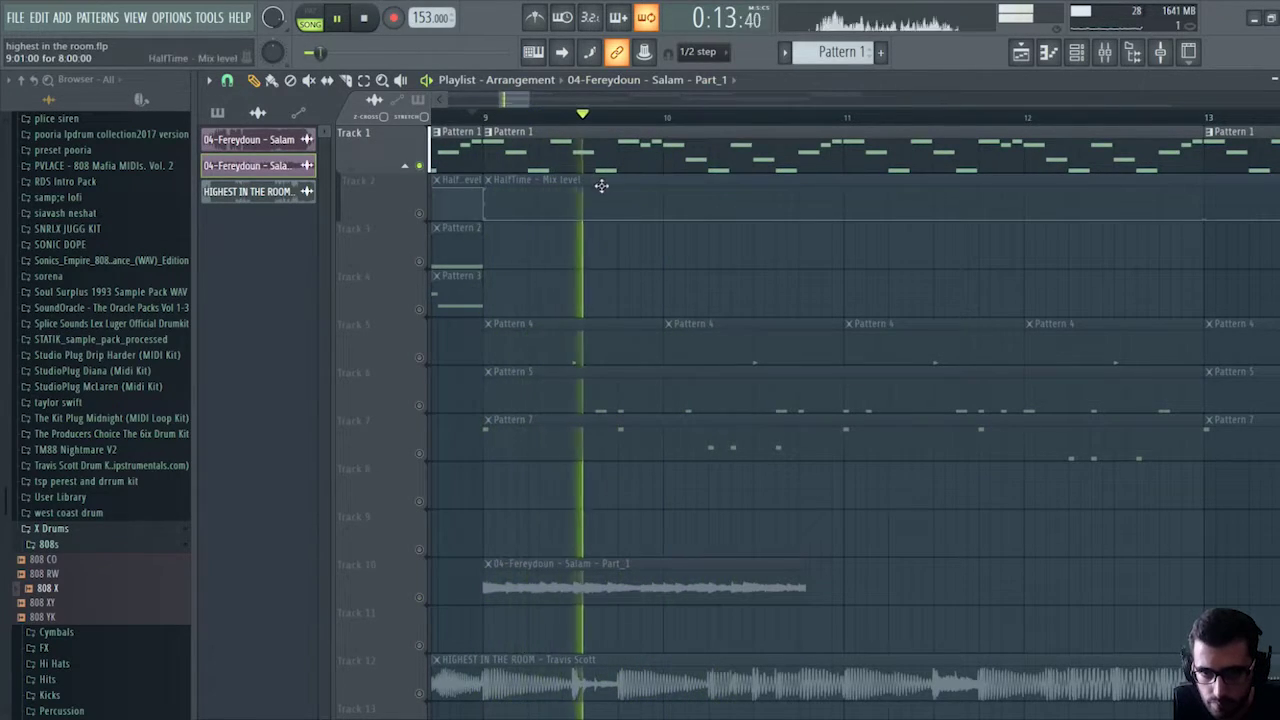
{"action": "key", "text": "space"}
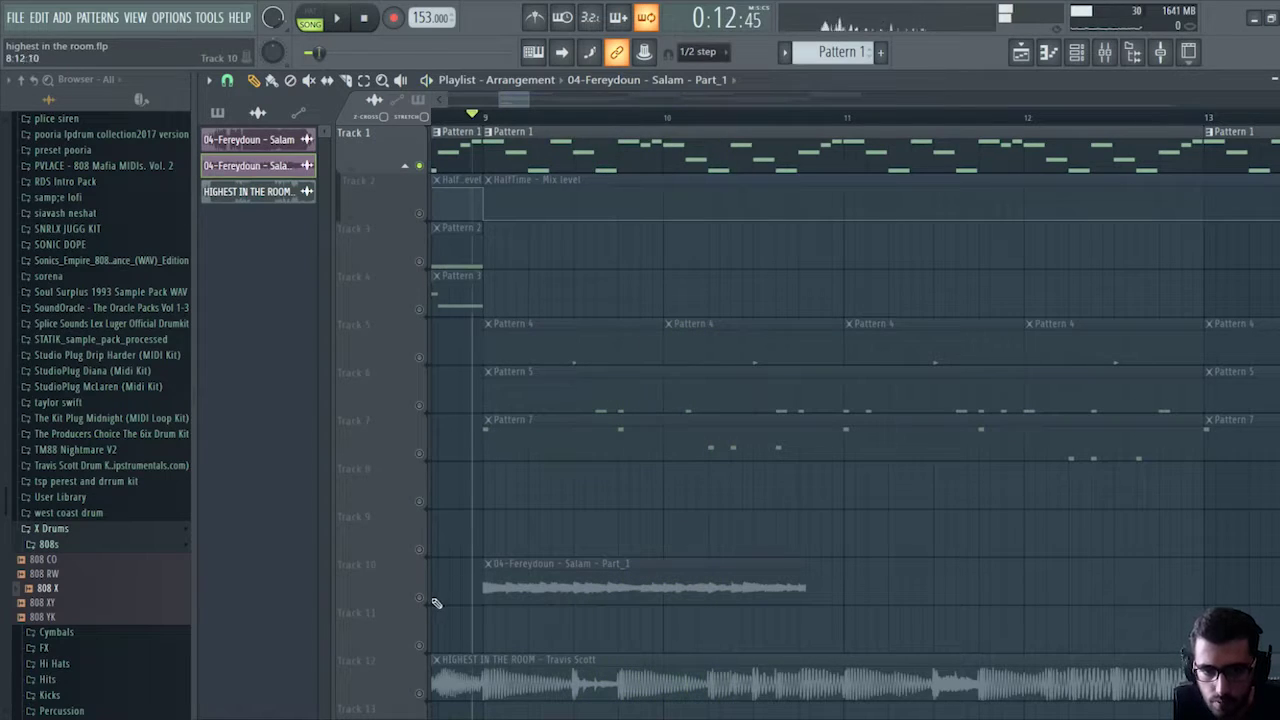
Solo Track 10, listen to the trimmed Salam - Part_1 clip and stretch it to end at bar 11.
{"action": "left_click", "coordinate": [420, 597], "text": "ctrl"}
{"action": "key", "text": "space"}
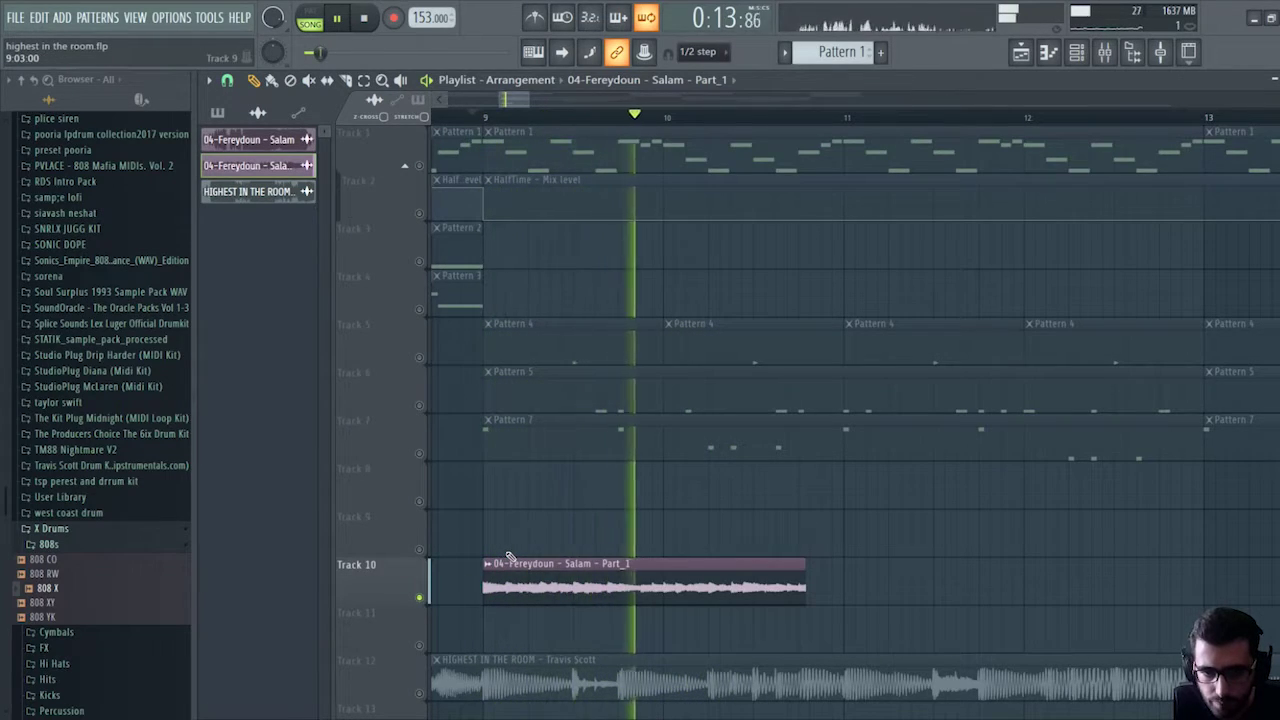
{"action": "key", "text": "space"}
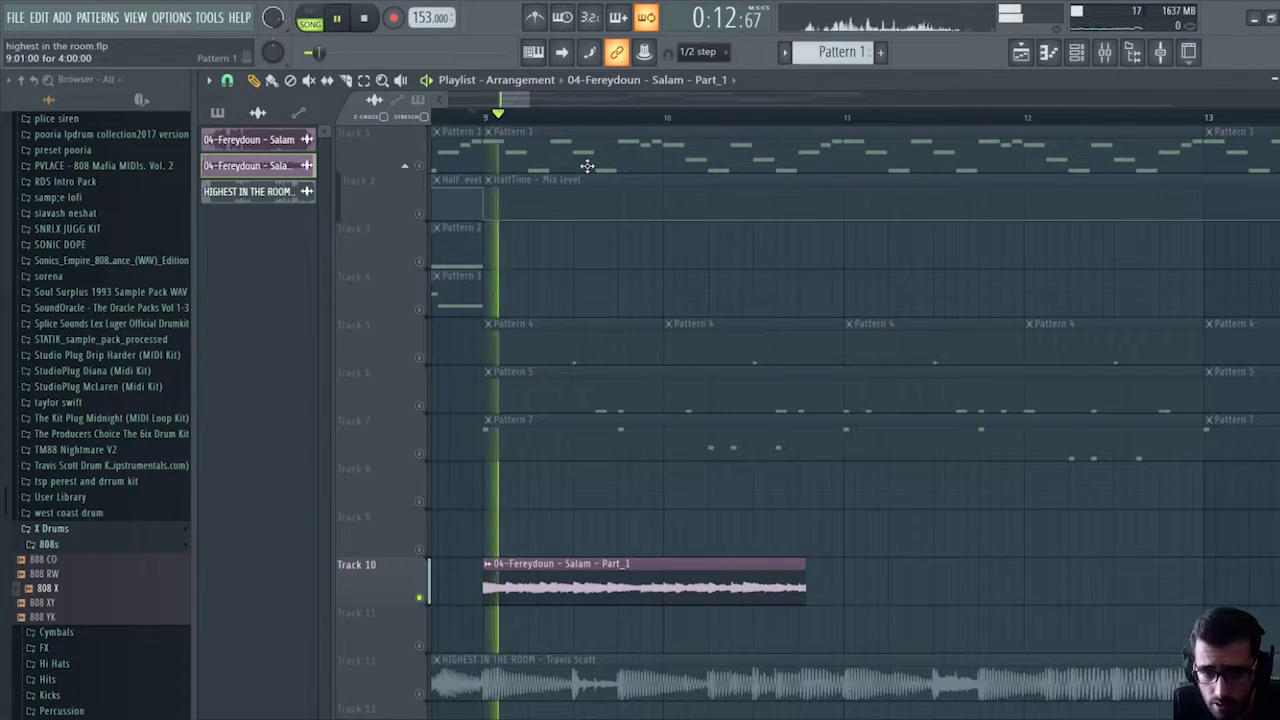
{"action": "left_click_drag", "start_coordinate": [805, 585], "coordinate": [844, 585]}
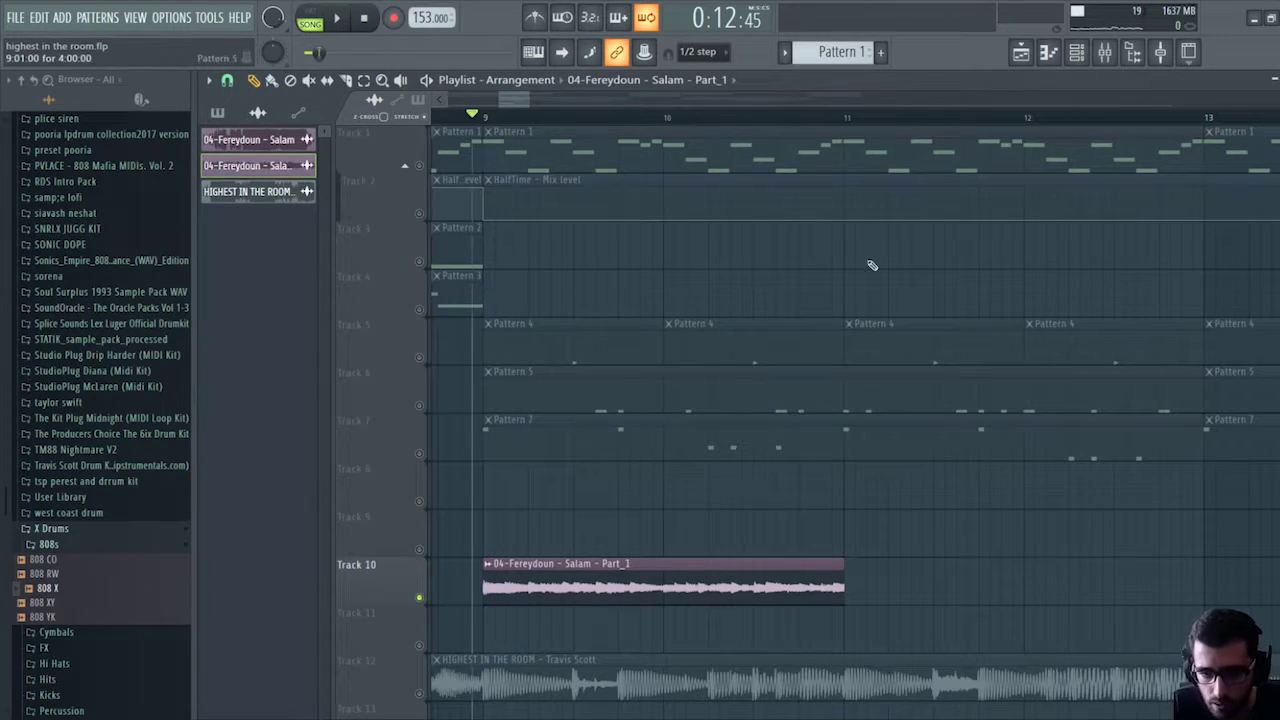
Open Melodyne on the Master mixer track and transfer the soloed Salam clip into it for note detection.
{"action": "left_click", "coordinate": [1105, 52]}
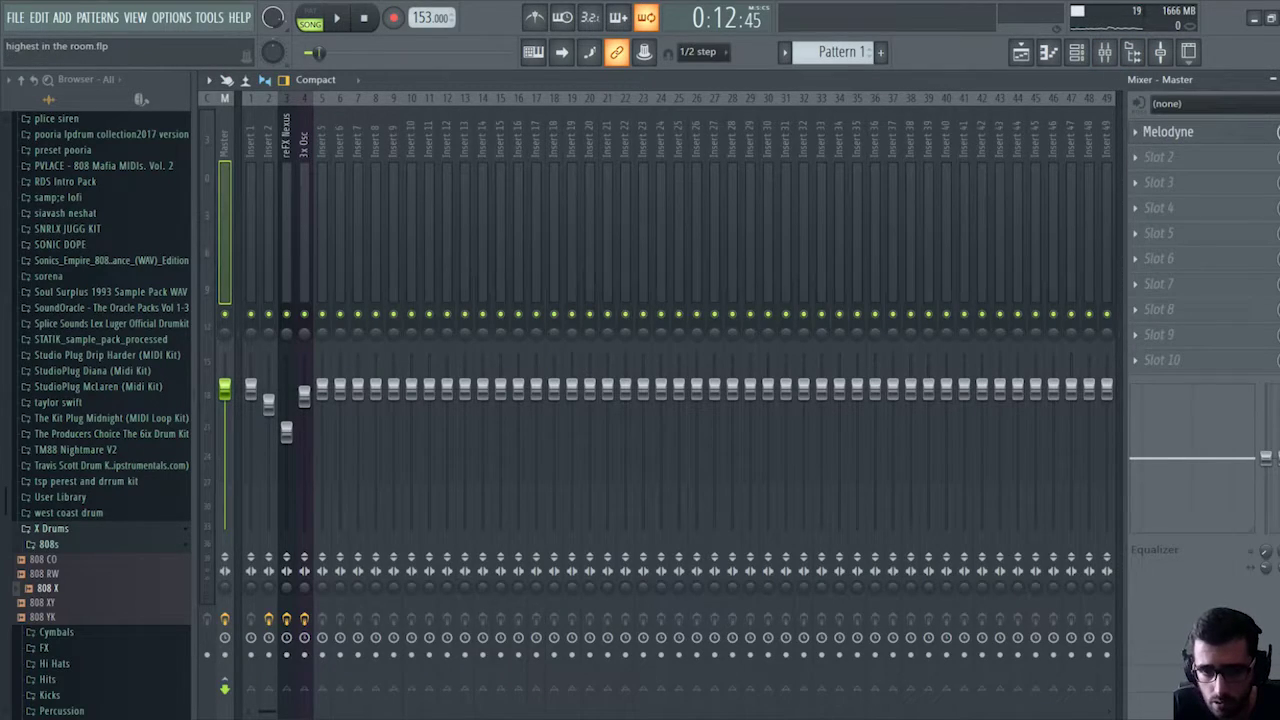
{"action": "left_click", "coordinate": [1230, 132]}
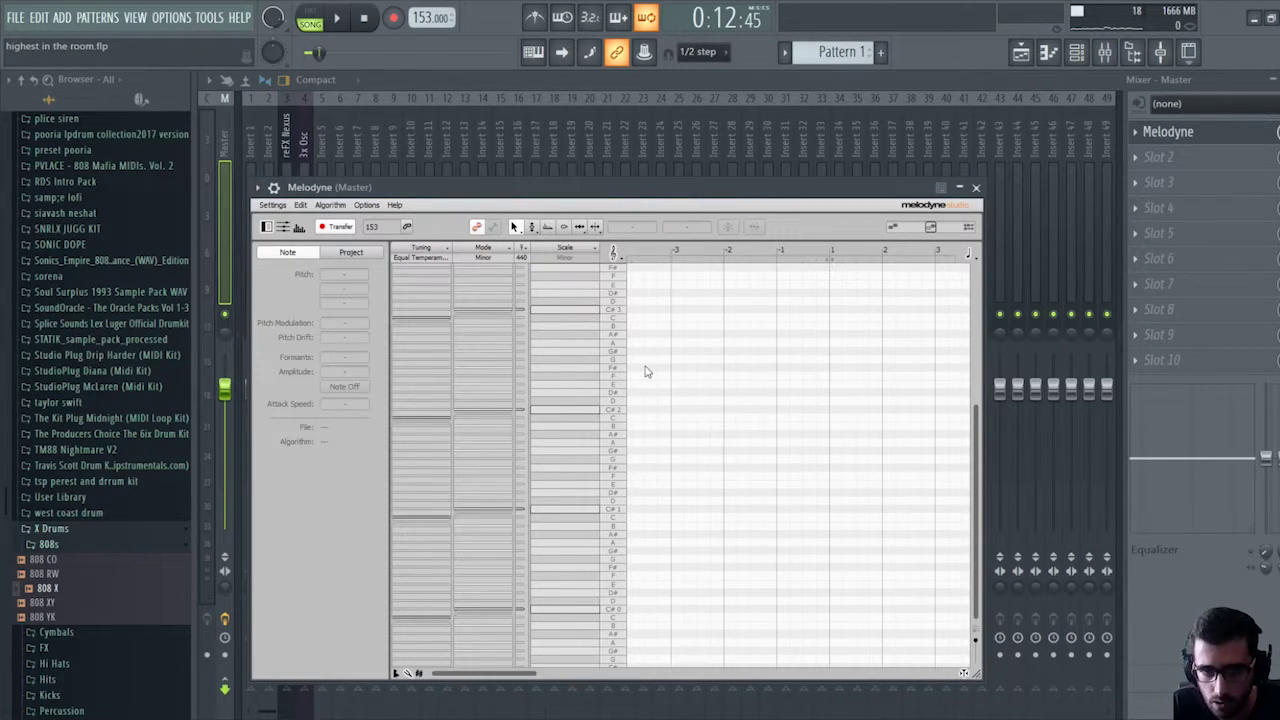
{"action": "key", "text": "space"}
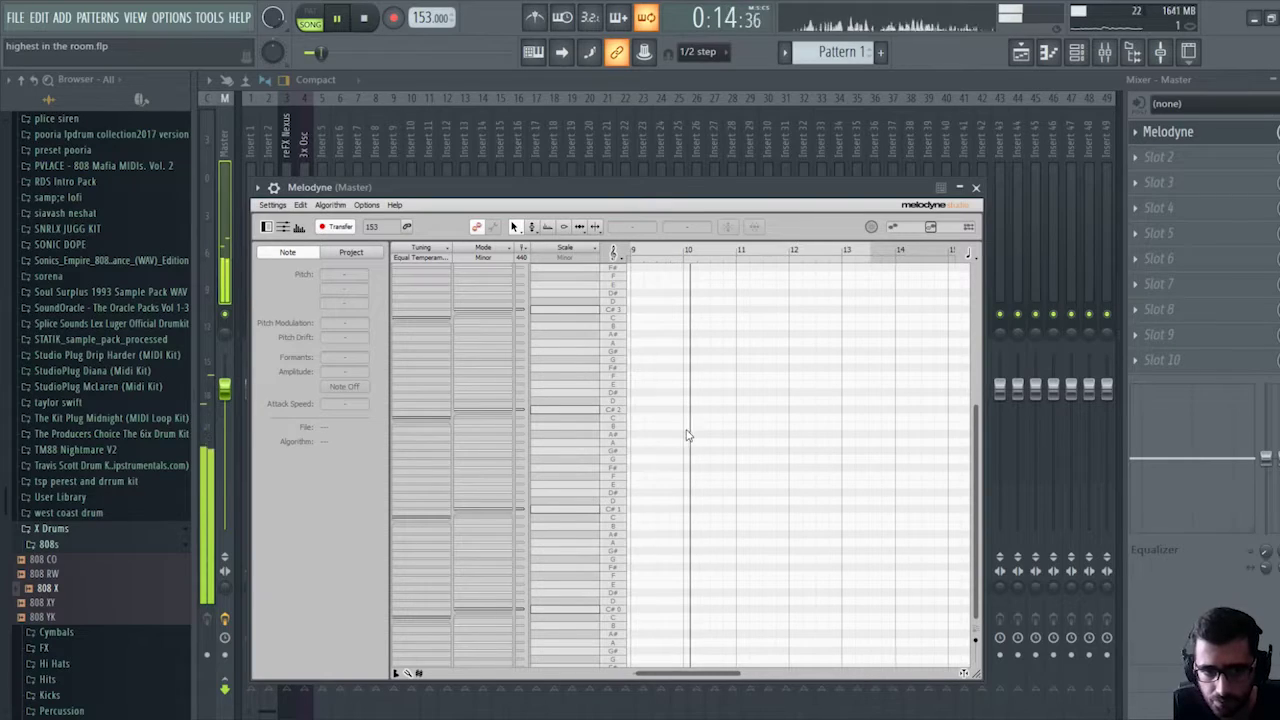
{"action": "key", "text": "space"}
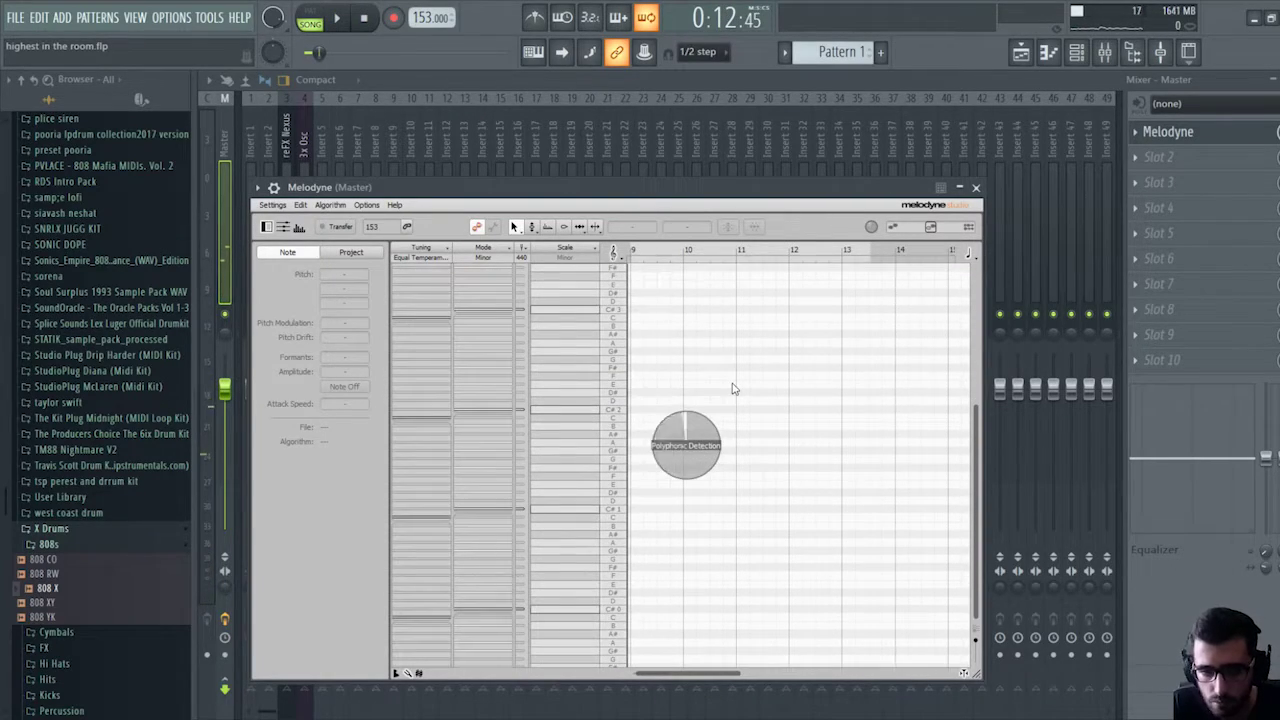
Play the transferred Salam clip in Melodyne and examine the pitches of its detected notes across bars 9 to 11.
{"action": "scroll", "coordinate": [733, 389], "scroll_direction": "down", "scroll_amount": 2}
{"action": "key", "text": "space"}
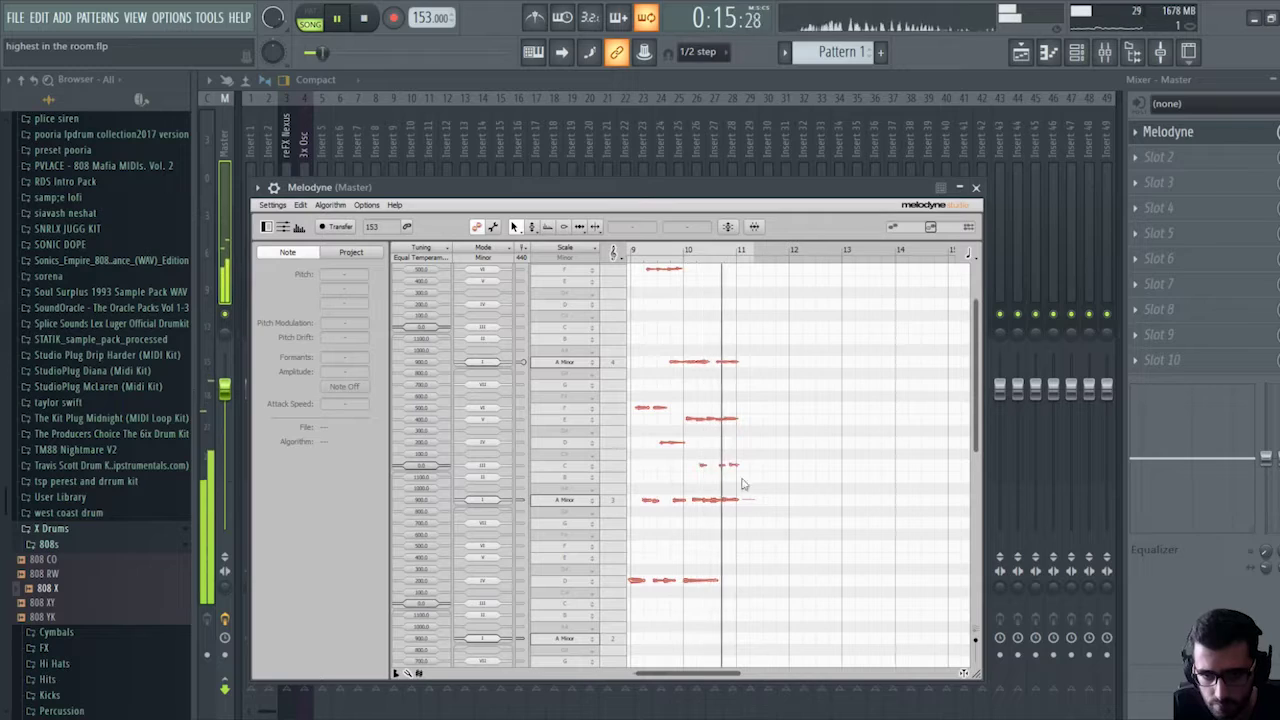
{"action": "key", "text": "space"}
{"action": "scroll", "coordinate": [679, 375], "scroll_direction": "up", "scroll_amount": 1}
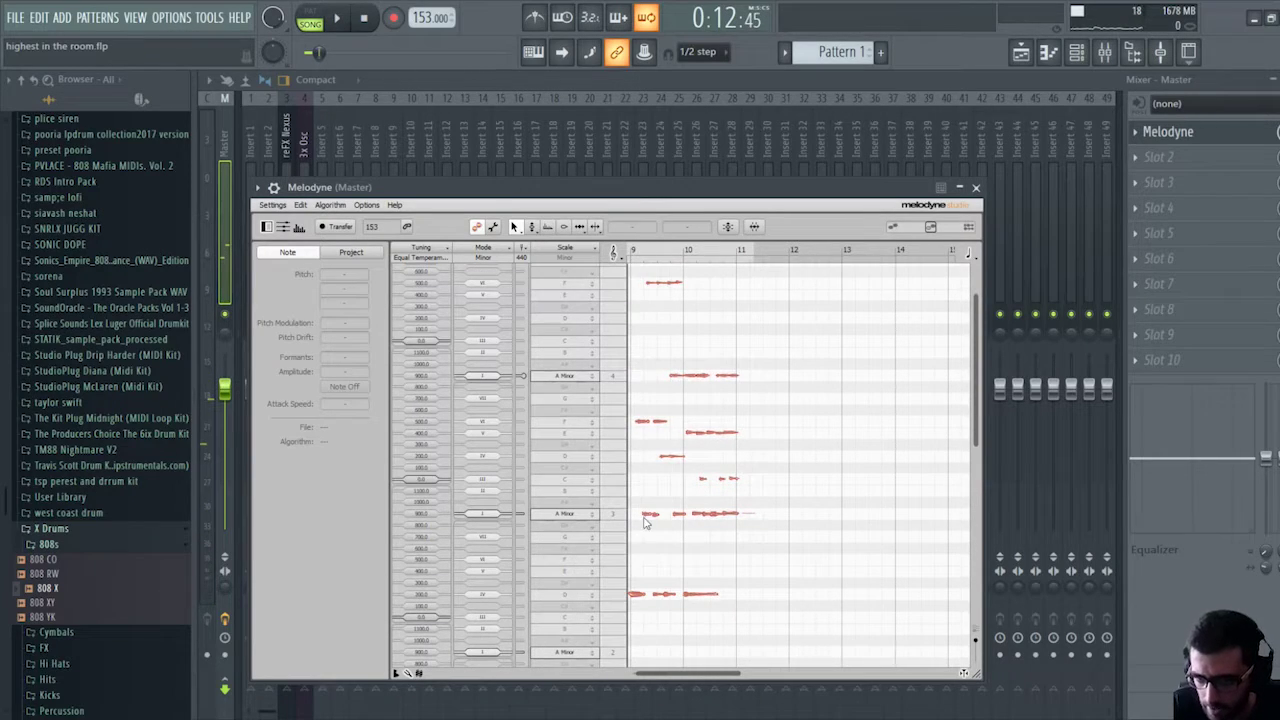
{"action": "left_click", "coordinate": [670, 456]}
{"action": "scroll", "coordinate": [657, 463], "scroll_direction": "left", "scroll_amount": 1}
{"action": "left_click", "coordinate": [672, 425]}
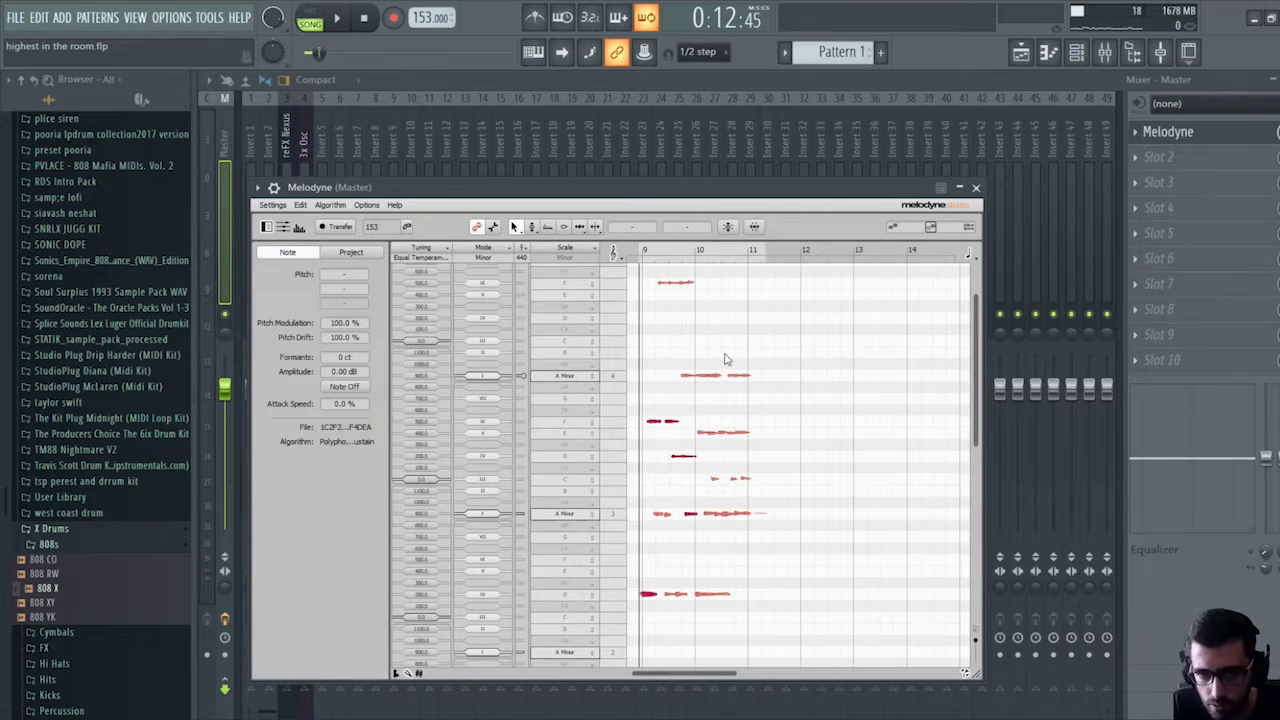
{"action": "left_click_drag", "start_coordinate": [746, 351], "coordinate": [714, 536]}
{"action": "left_click", "coordinate": [702, 434]}
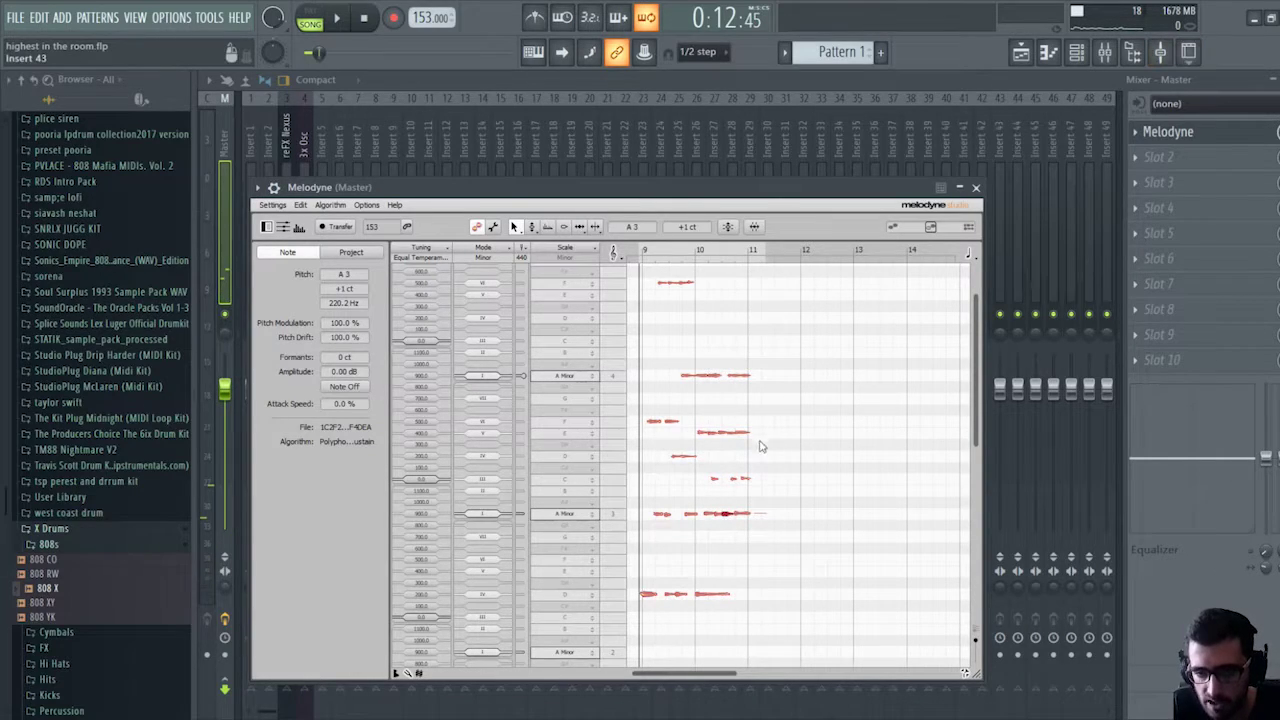
Return to the playlist, stretch the Salam - Part_1 clip on Track 10 to end at bar 13, and play it from bar 9.
{"action": "key", "text": "F5"}
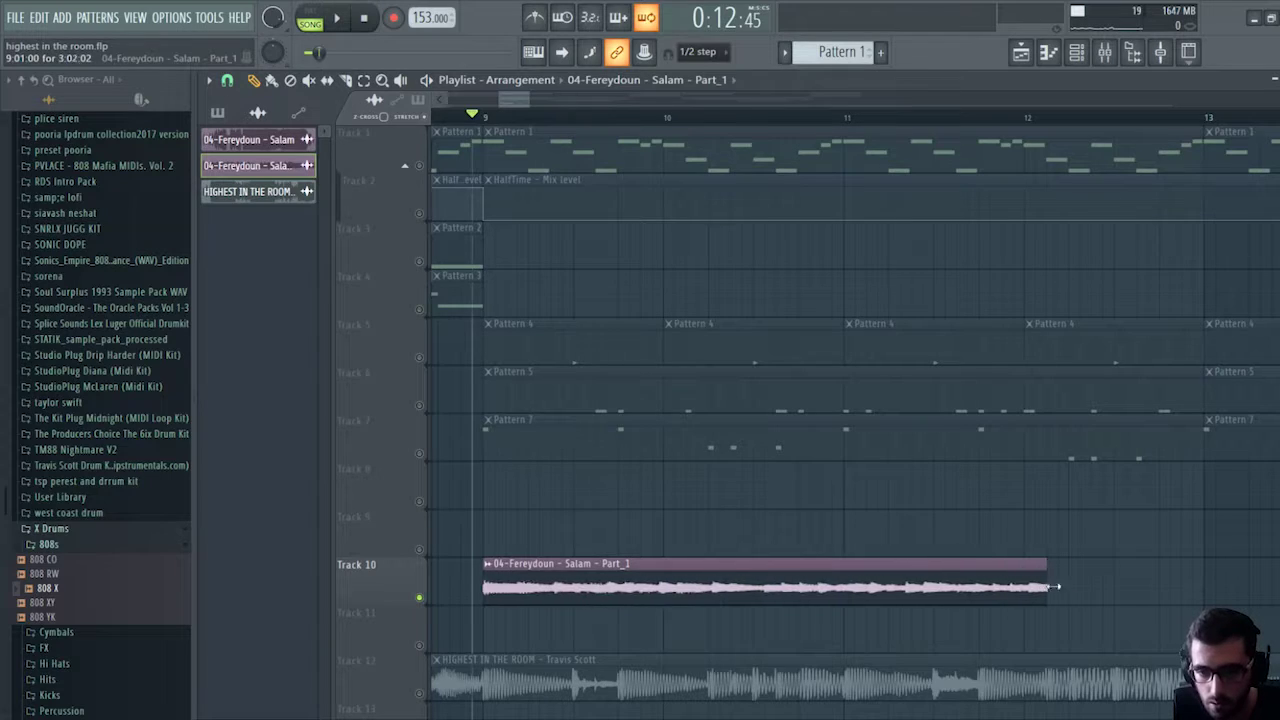
{"action": "left_click_drag", "start_coordinate": [1056, 587], "coordinate": [1196, 592]}
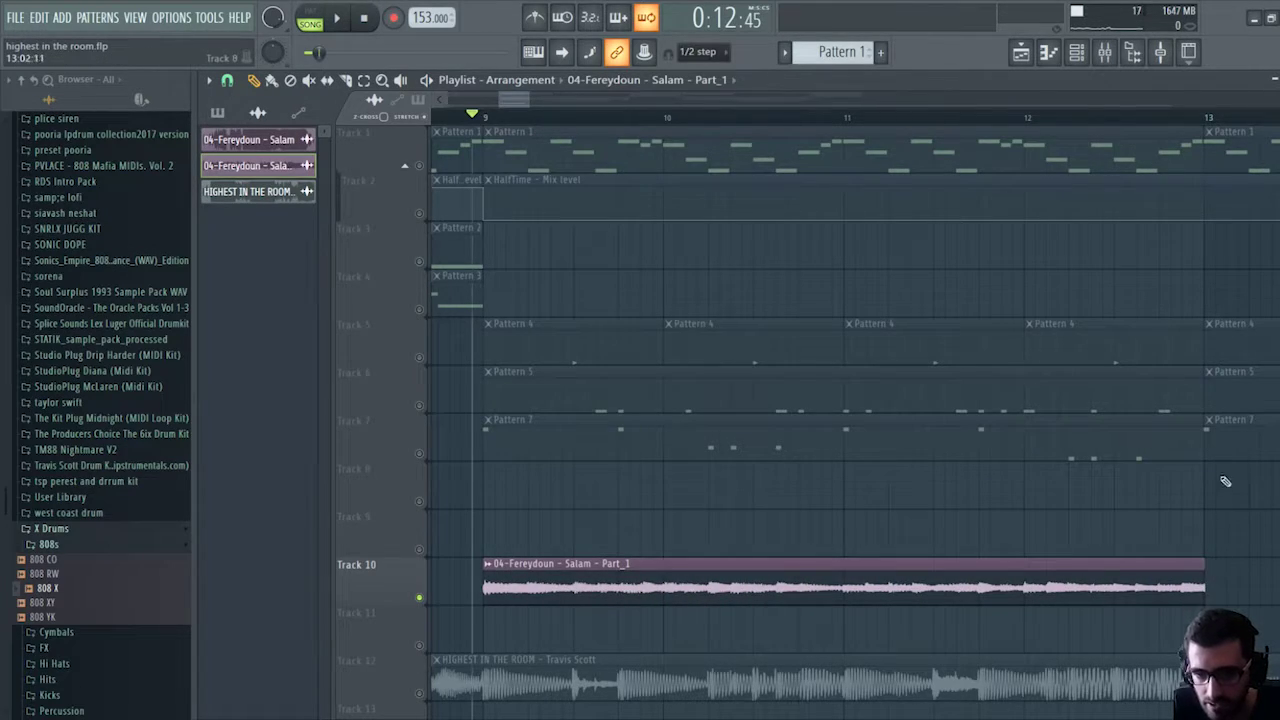
{"action": "key", "text": "space"}
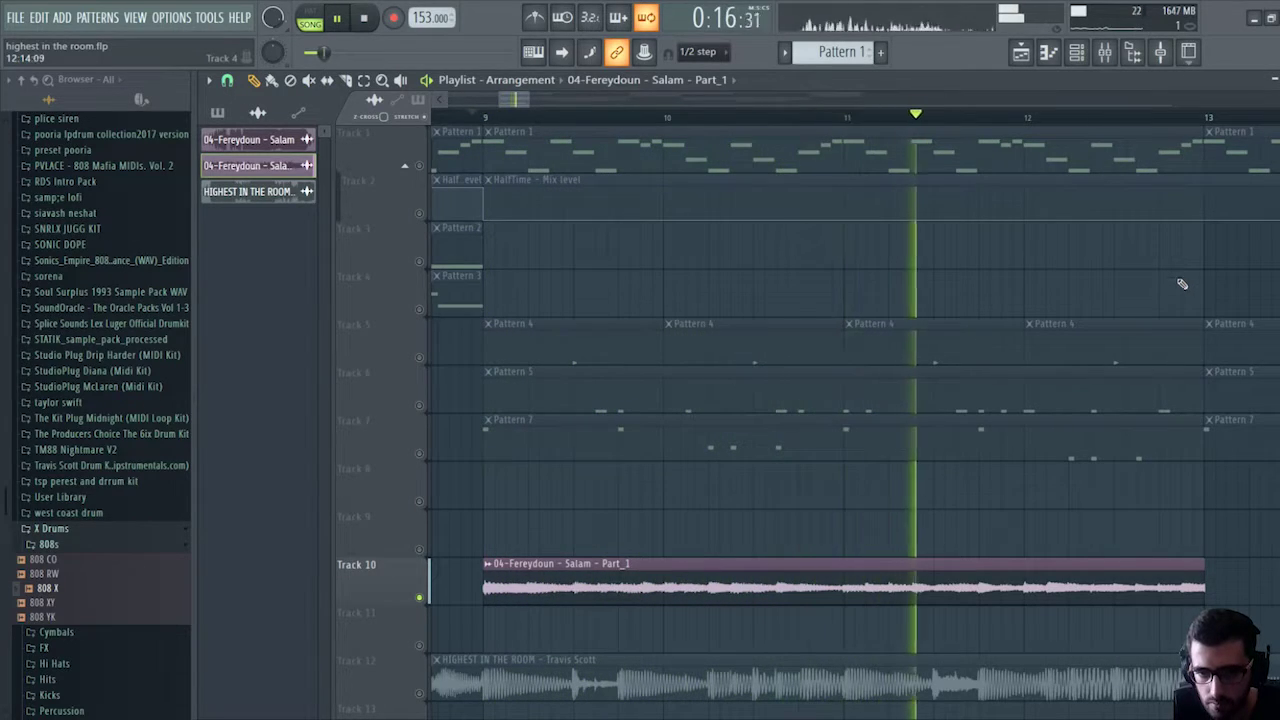
{"action": "left_click_drag", "start_coordinate": [1205, 563], "coordinate": [1205, 567]}
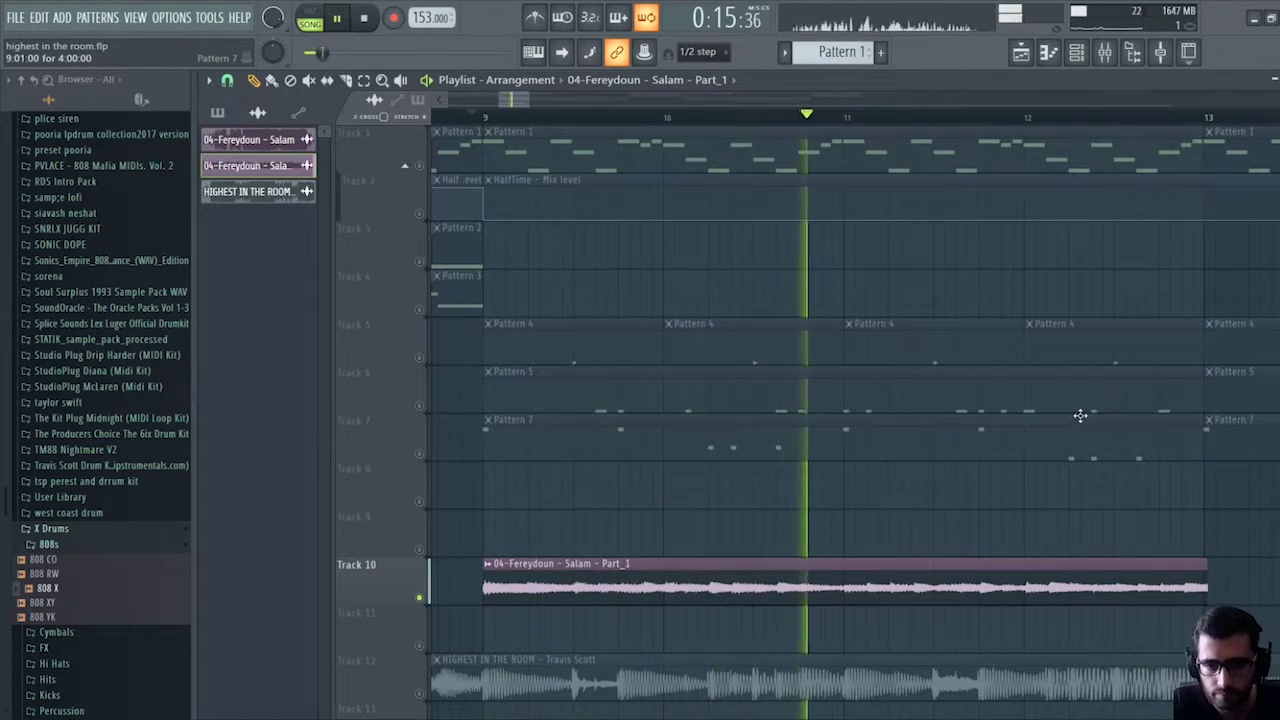
{"action": "key", "text": "space"}
{"action": "key", "text": "space"}
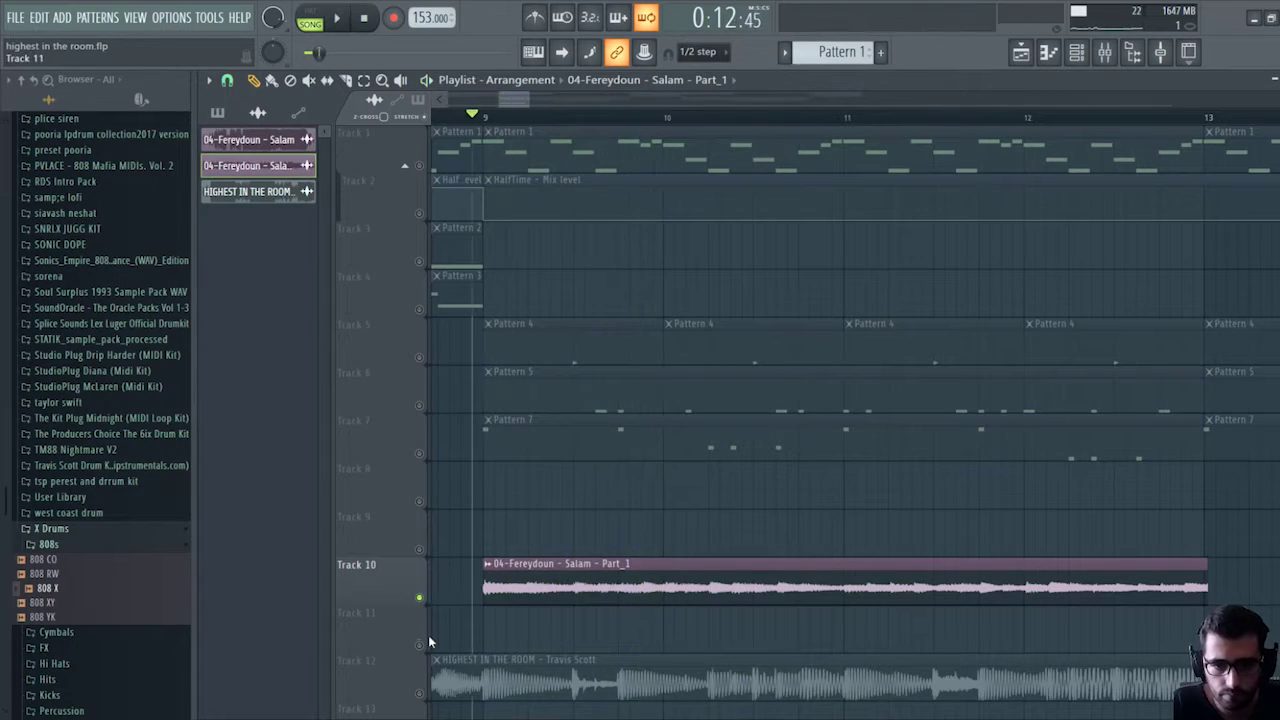
Enable Track 12 alongside the Salam clip, listen to both together, and mute Track 12 again.
{"action": "left_click", "coordinate": [419, 693]}
{"action": "key", "text": "space"}
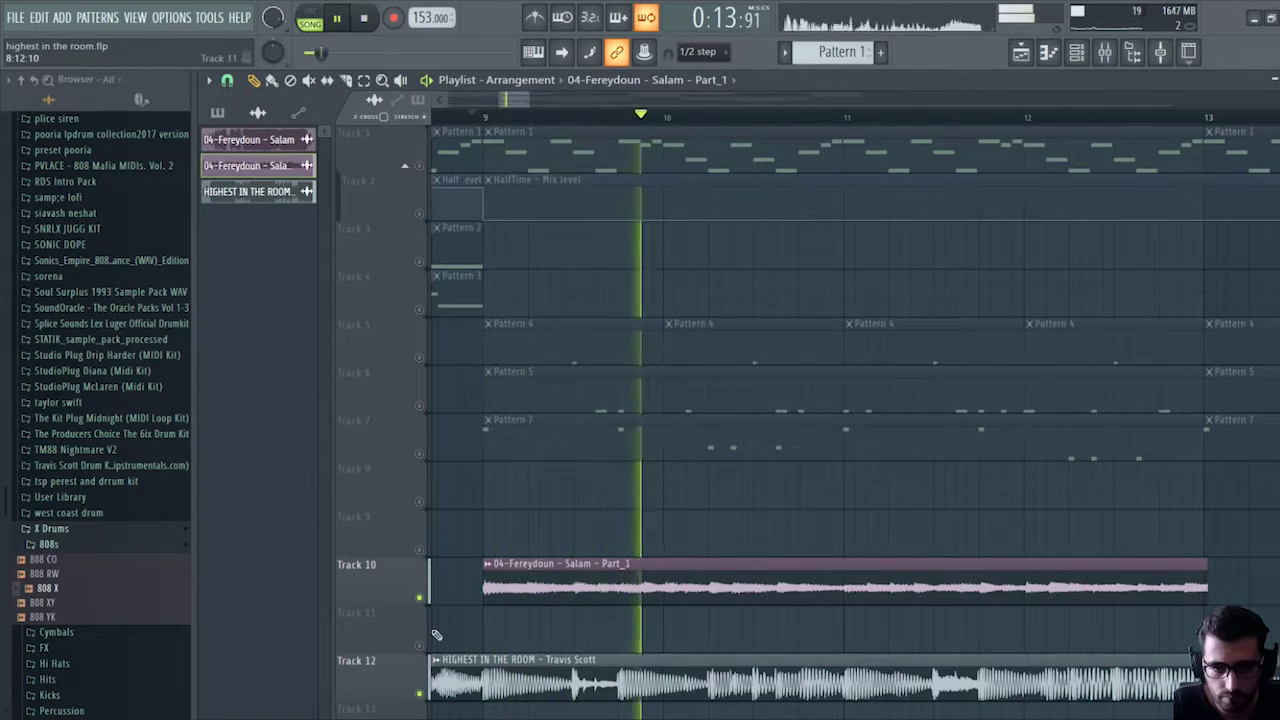
{"action": "key", "text": "space"}
{"action": "left_click", "coordinate": [419, 693]}
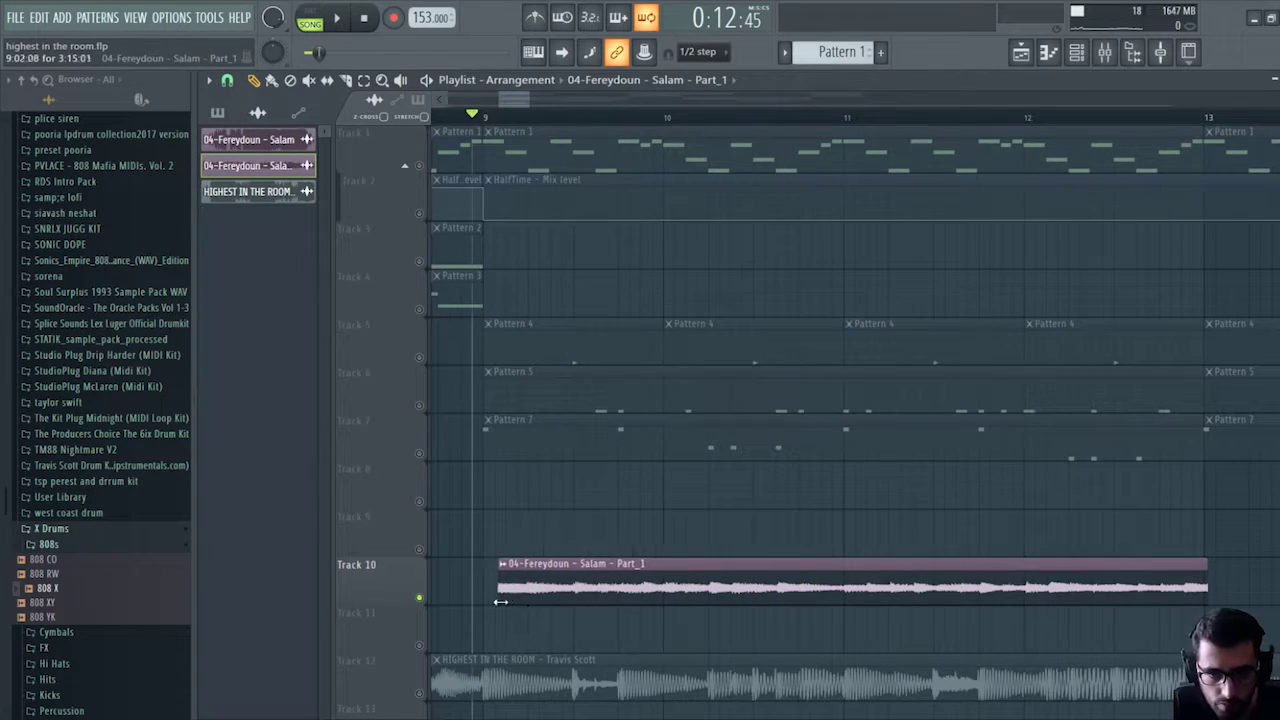
Keep the Salam clip starting at bar 9, refine its stretch against playback, and bring its length to 3:12:14.
{"action": "left_click_drag", "start_coordinate": [474, 600], "coordinate": [483, 600]}
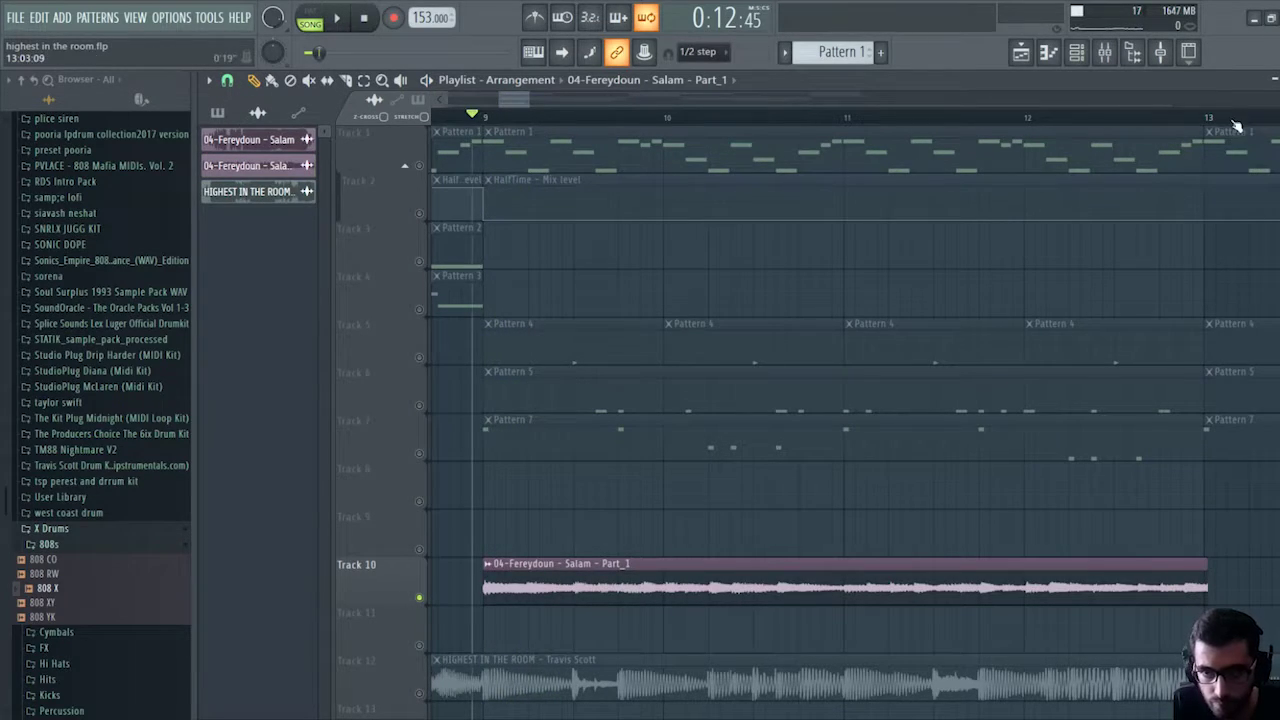
{"action": "scroll", "coordinate": [1236, 125], "scroll_direction": "up", "scroll_amount": 4}
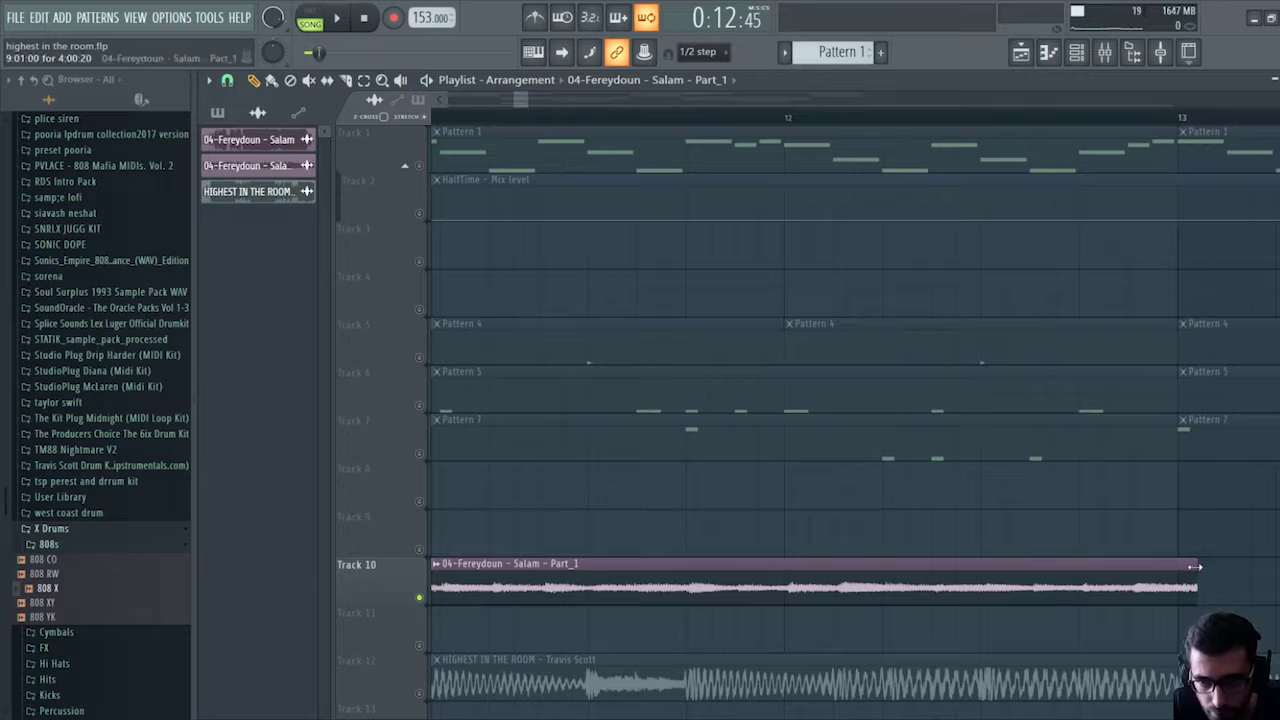
{"action": "left_click_drag", "start_coordinate": [1195, 567], "coordinate": [1183, 569]}
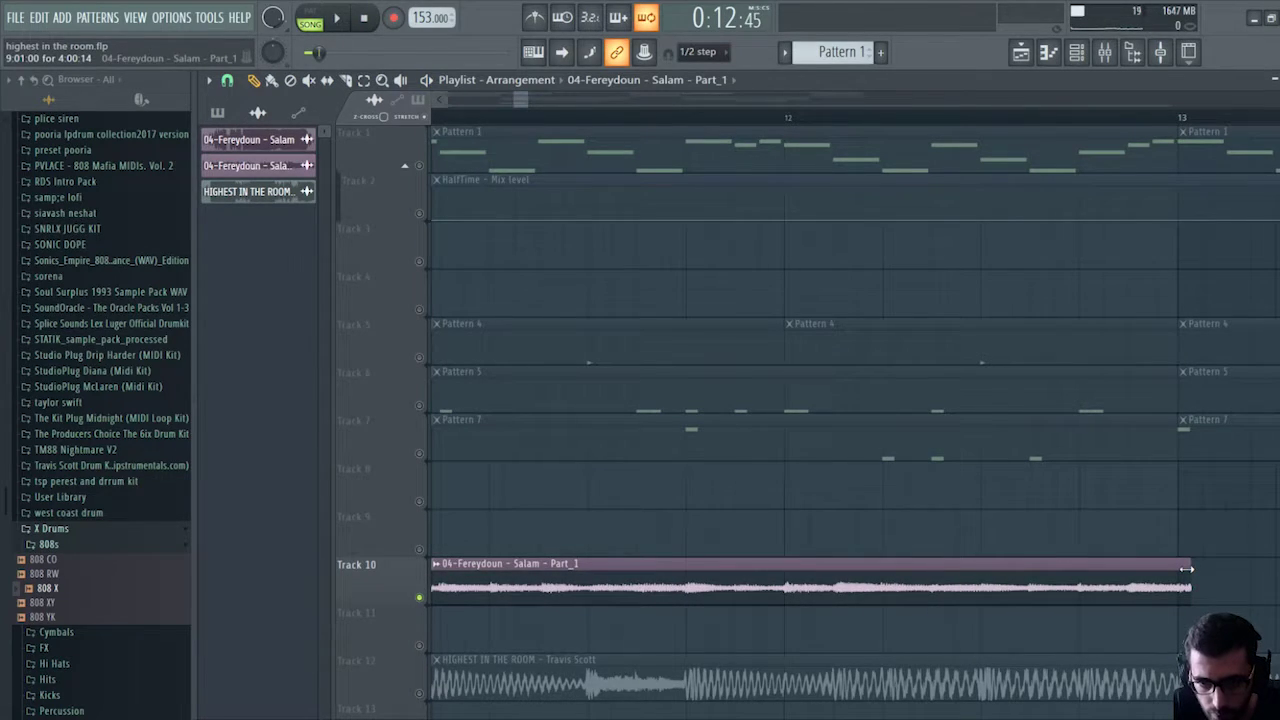
{"action": "left_click_drag", "start_coordinate": [511, 97], "coordinate": [511, 108]}
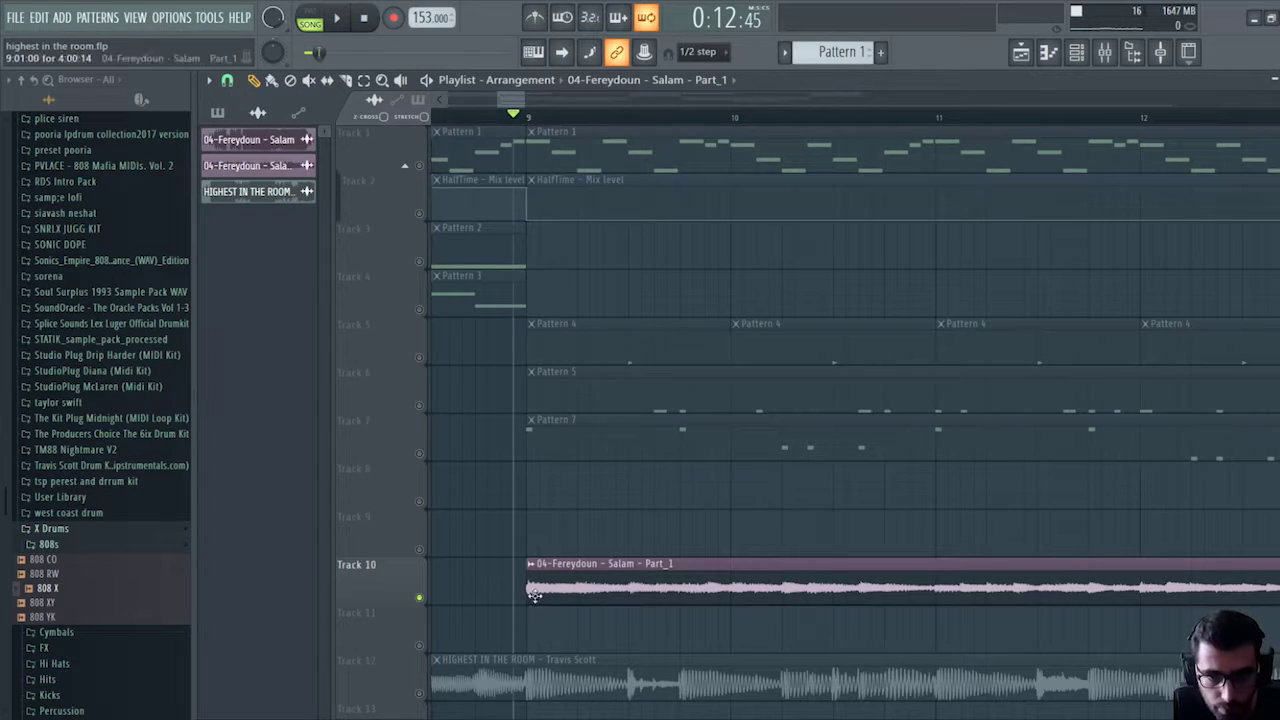
{"action": "left_click", "coordinate": [592, 598]}
{"action": "key", "text": "space"}
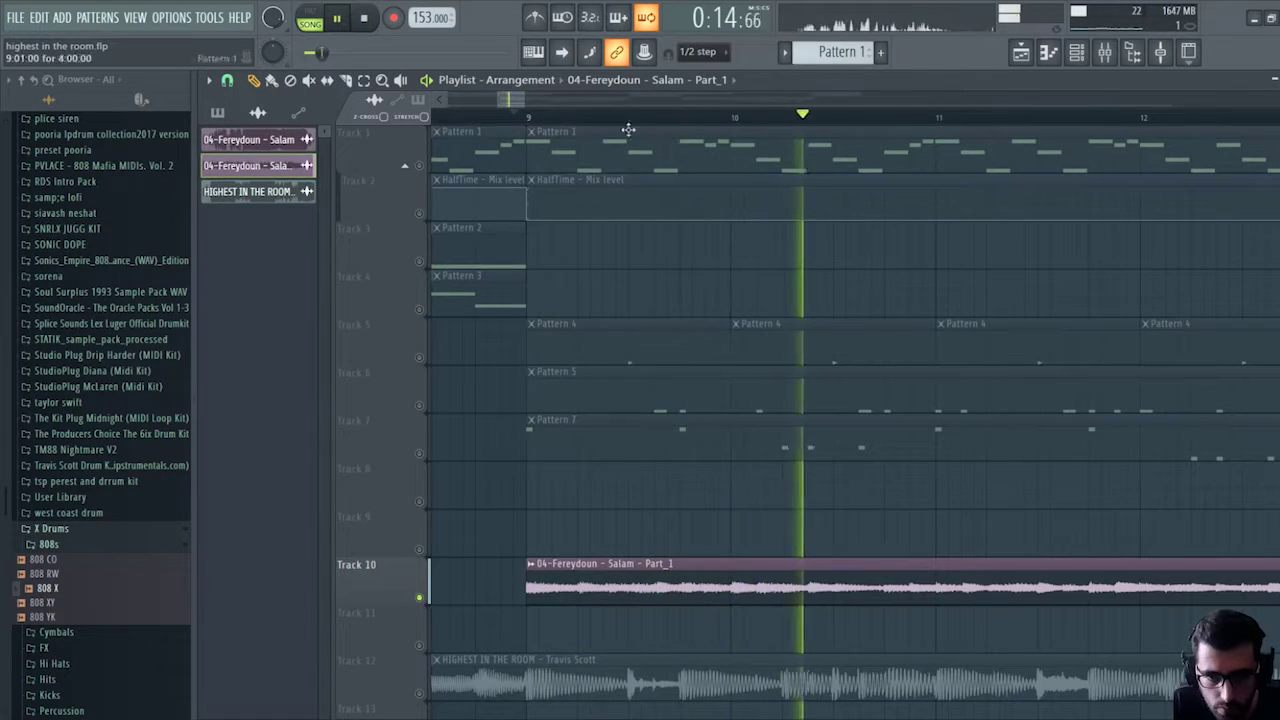
{"action": "mouse_move", "coordinate": [520, 97]}
{"action": "left_mouse_down"}
{"action": "mouse_move", "coordinate": [470, 97]}
{"action": "mouse_move", "coordinate": [500, 97]}
{"action": "left_mouse_up"}
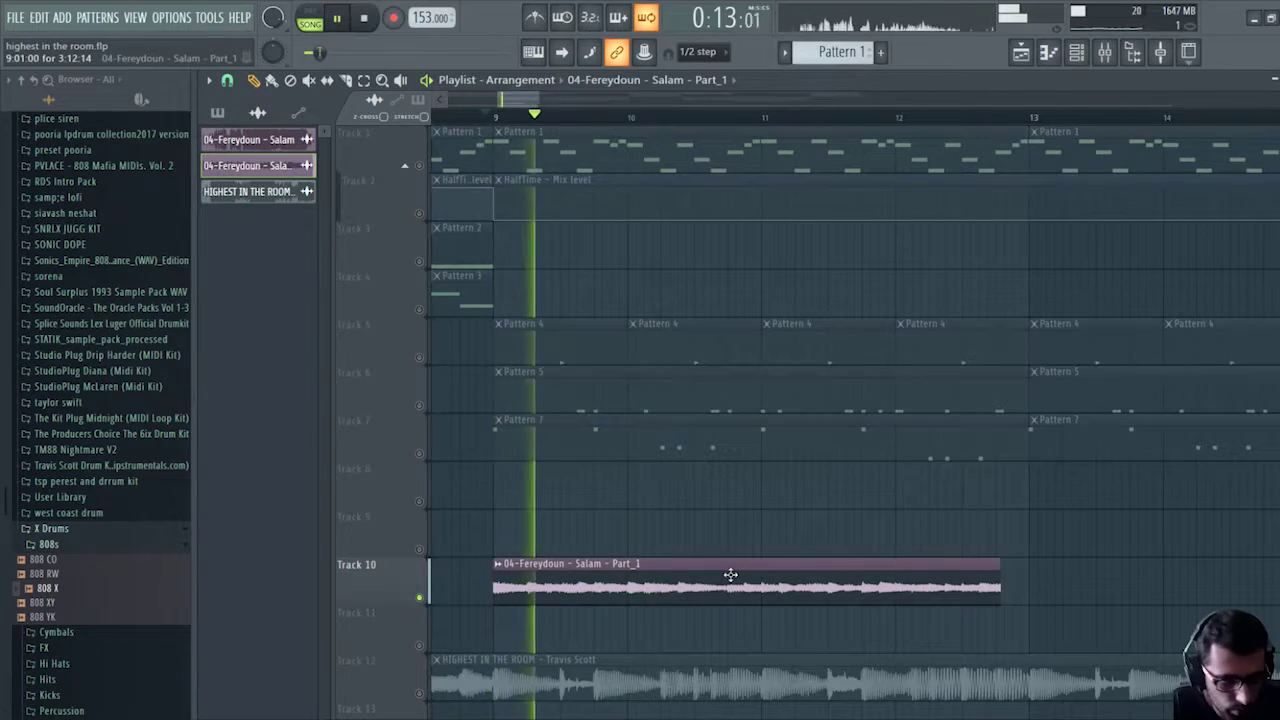
Slice the Salam clip at bar 10, shorten the second piece from its start, and fit it between bars 10 and 11.
{"action": "left_click_drag", "start_coordinate": [642, 551], "coordinate": [630, 600]}
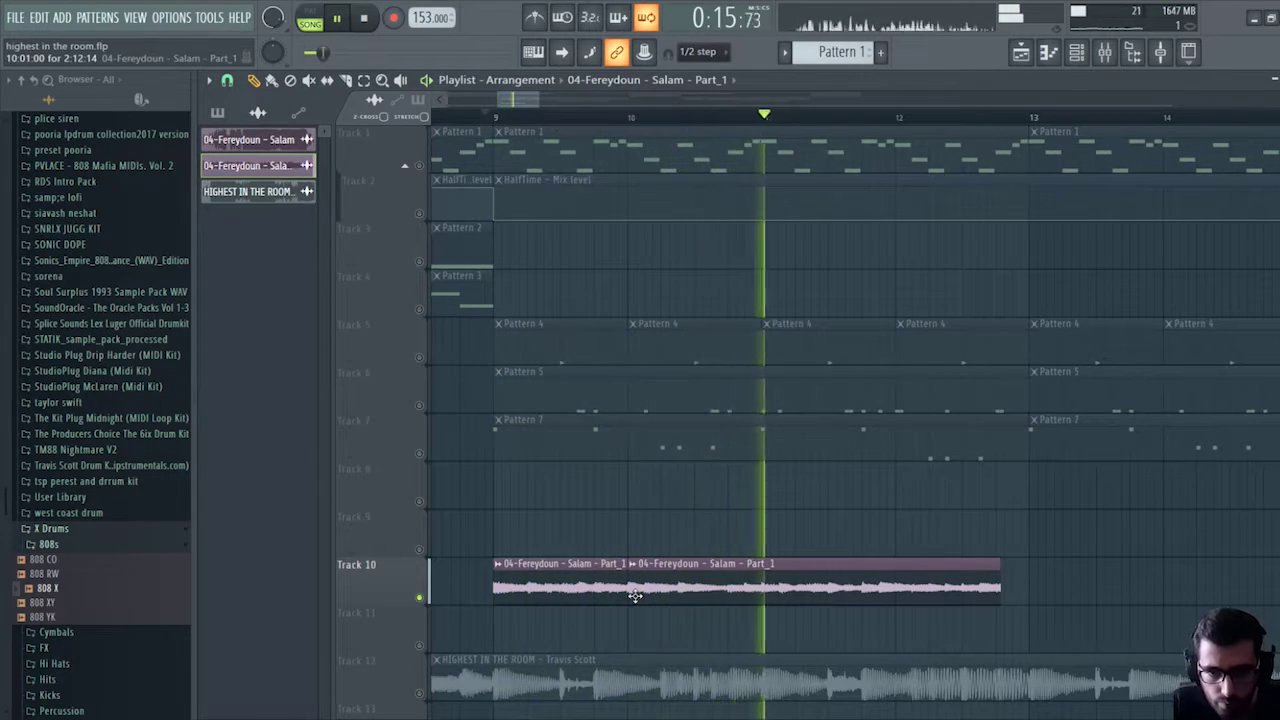
{"action": "left_click_drag", "start_coordinate": [634, 595], "coordinate": [660, 598]}
{"action": "key", "text": "space"}
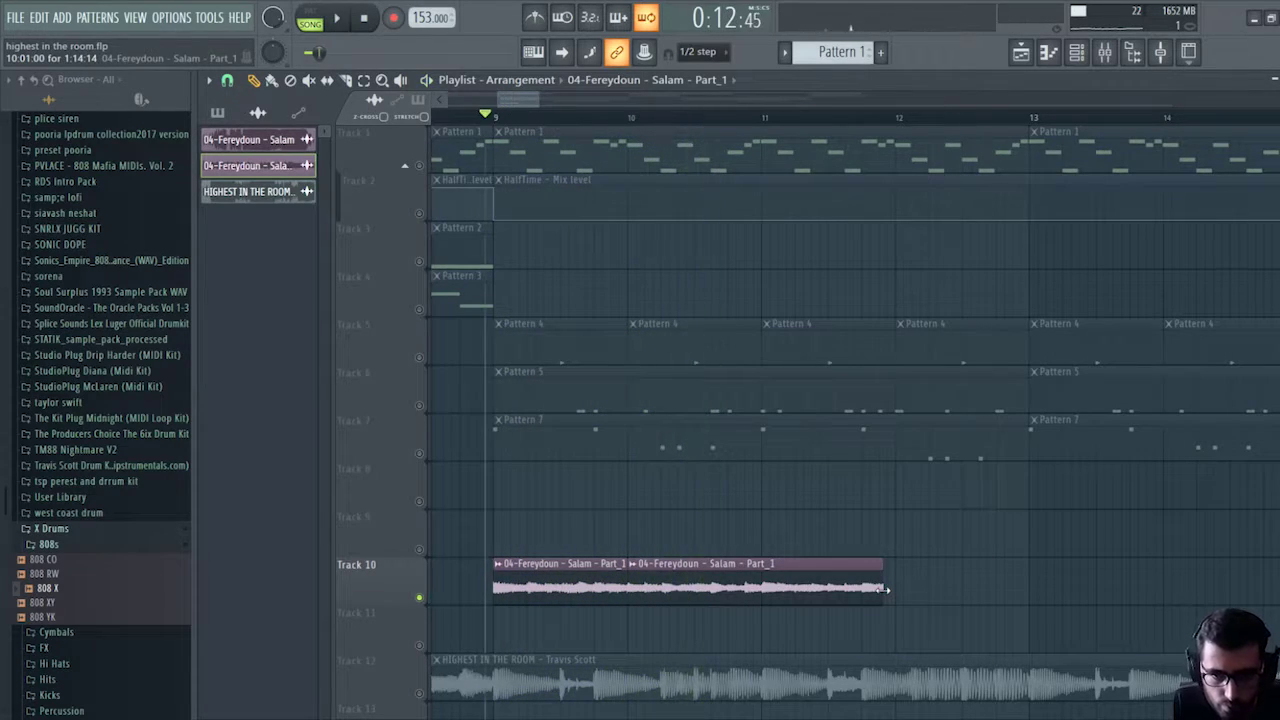
{"action": "key", "text": "space"}
{"action": "left_click_drag", "start_coordinate": [883, 590], "coordinate": [760, 597]}
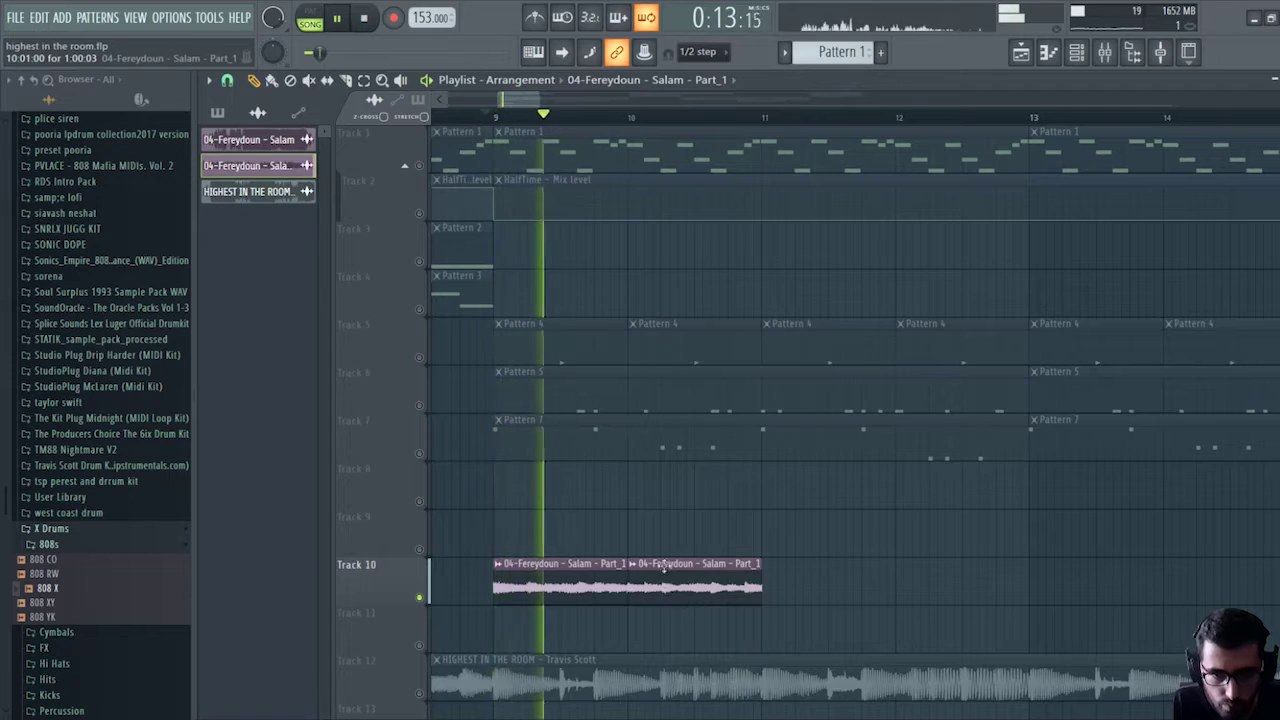
Try a short copy of the second Salam piece on Track 9, running from 9:15:00 to bar 10.
{"action": "left_click_drag", "start_coordinate": [684, 603], "coordinate": [659, 524]}
{"action": "left_click_drag", "start_coordinate": [750, 530], "coordinate": [626, 530]}
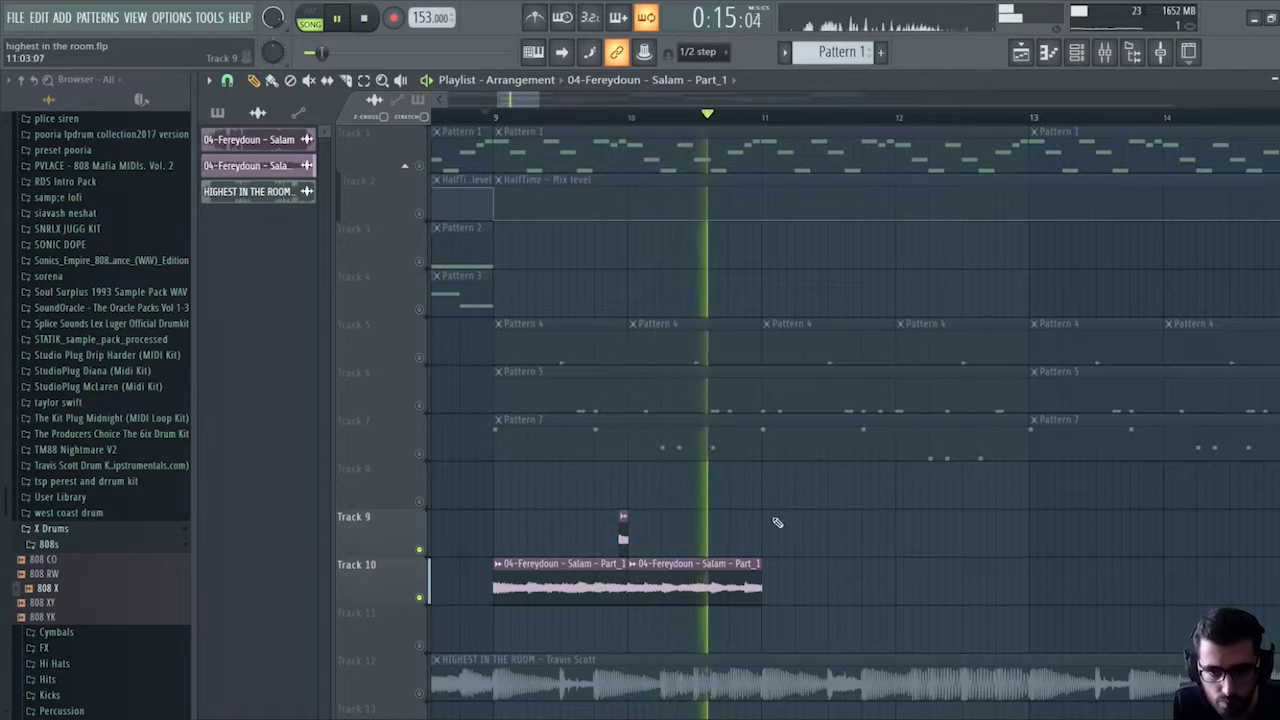
{"action": "scroll", "coordinate": [608, 129], "scroll_direction": "up", "scroll_amount": 3}
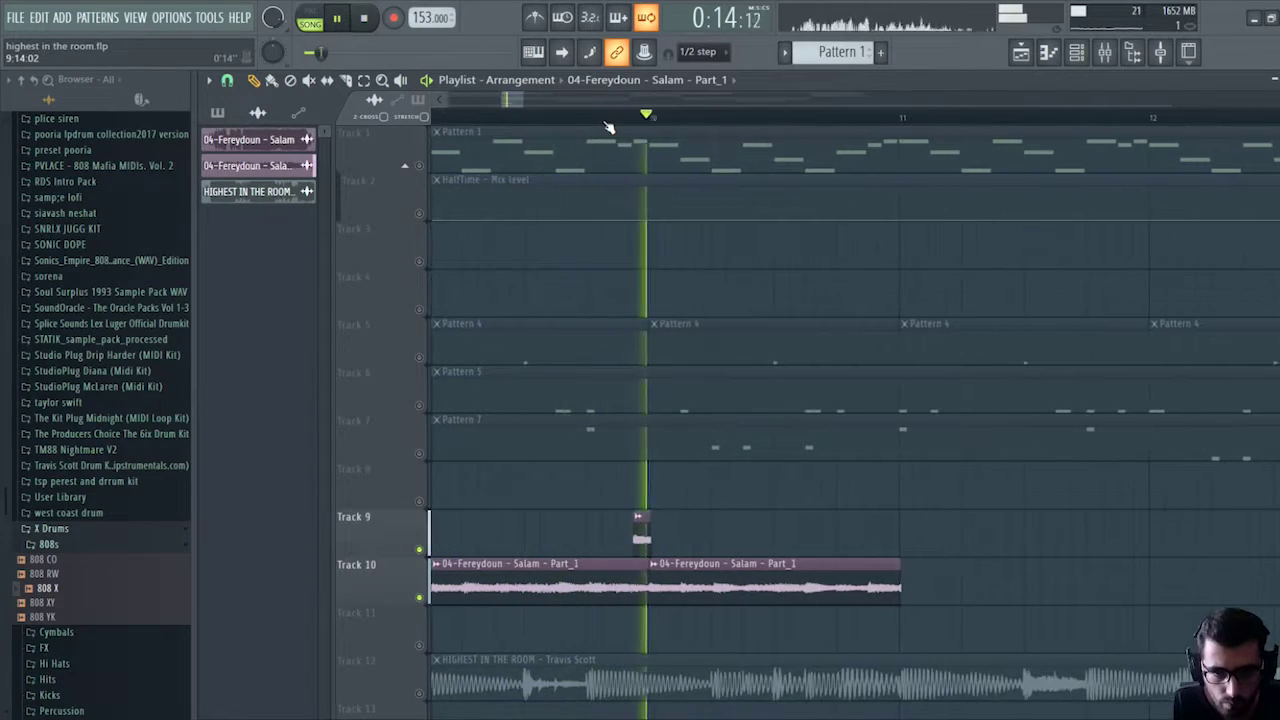
{"action": "scroll", "coordinate": [608, 128], "scroll_direction": "up", "scroll_amount": 2}
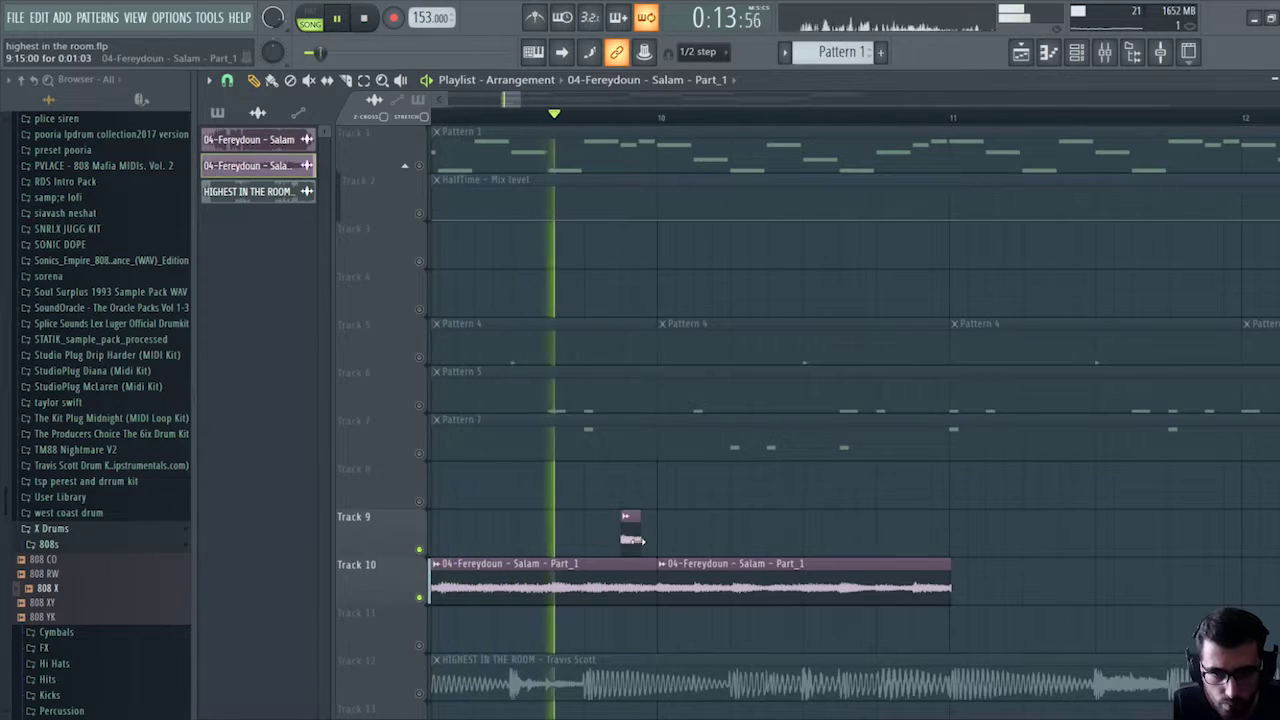
{"action": "left_click_drag", "start_coordinate": [640, 540], "coordinate": [656, 541]}
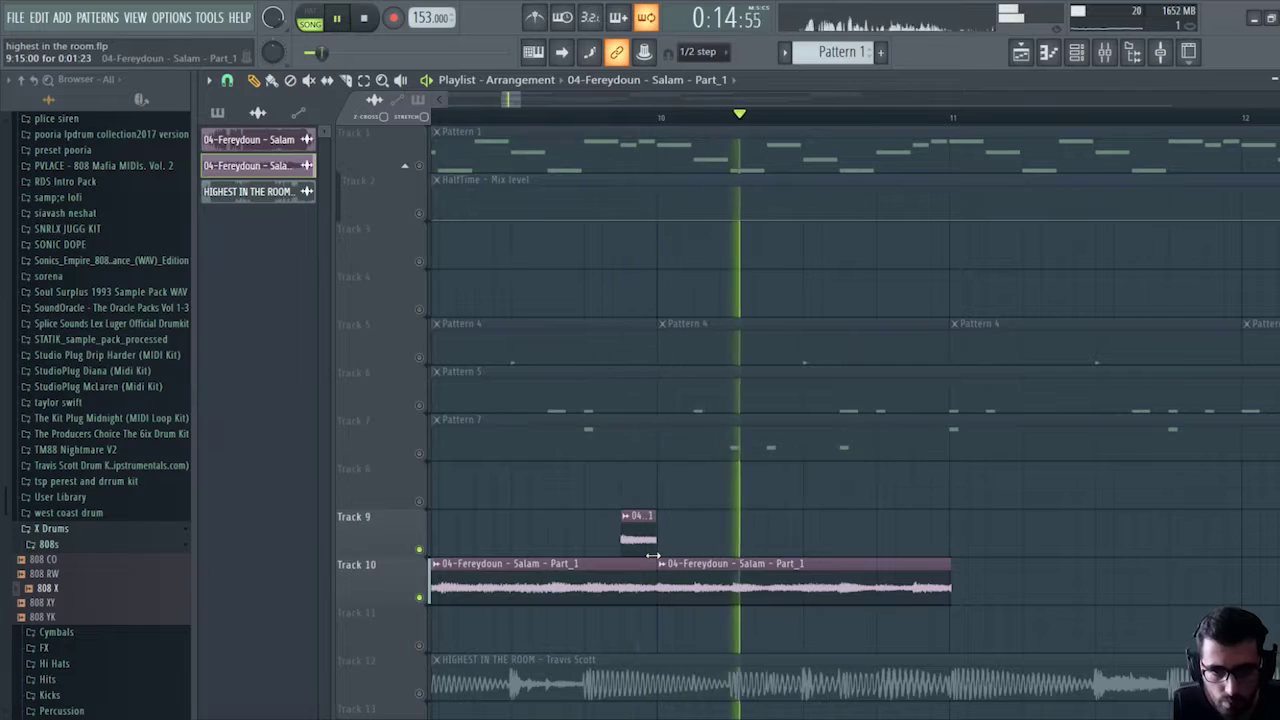
Shorten the first Salam piece on Track 10 to end at 9:15:00 and play the transition into bar 10.
{"action": "key", "text": "space"}
{"action": "left_click_drag", "start_coordinate": [651, 571], "coordinate": [621, 574]}
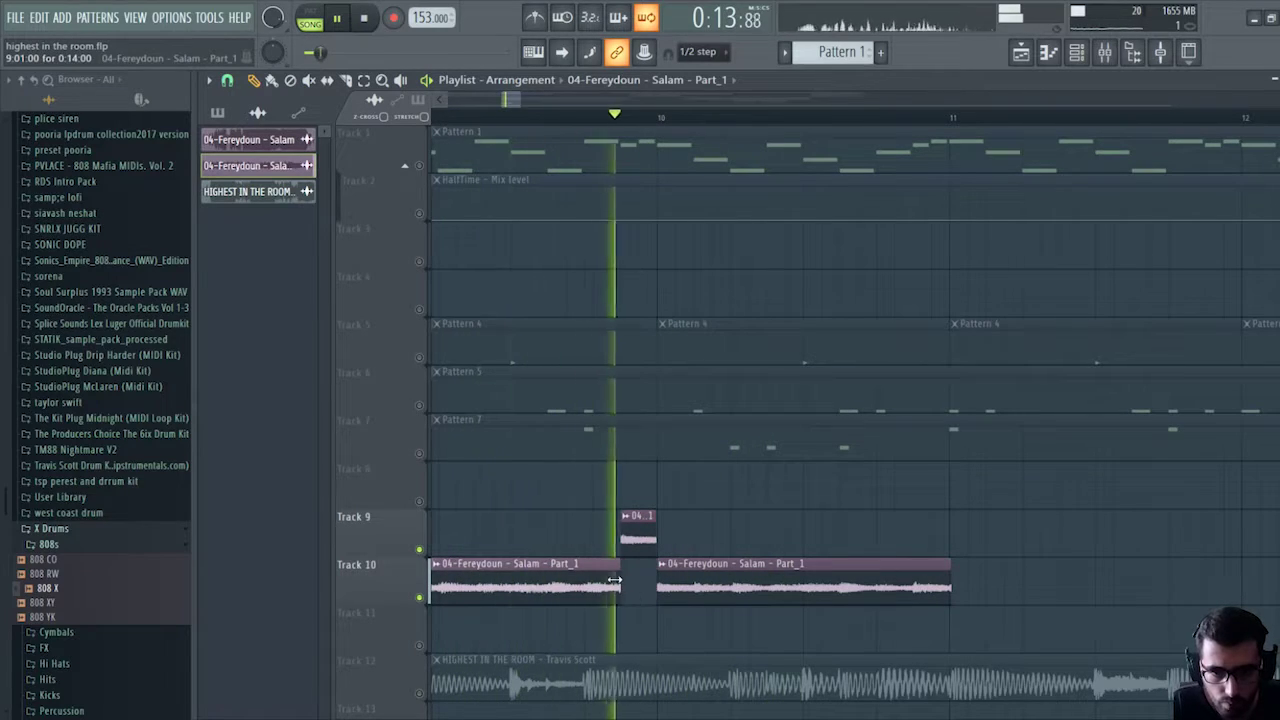
{"action": "key", "text": "space"}
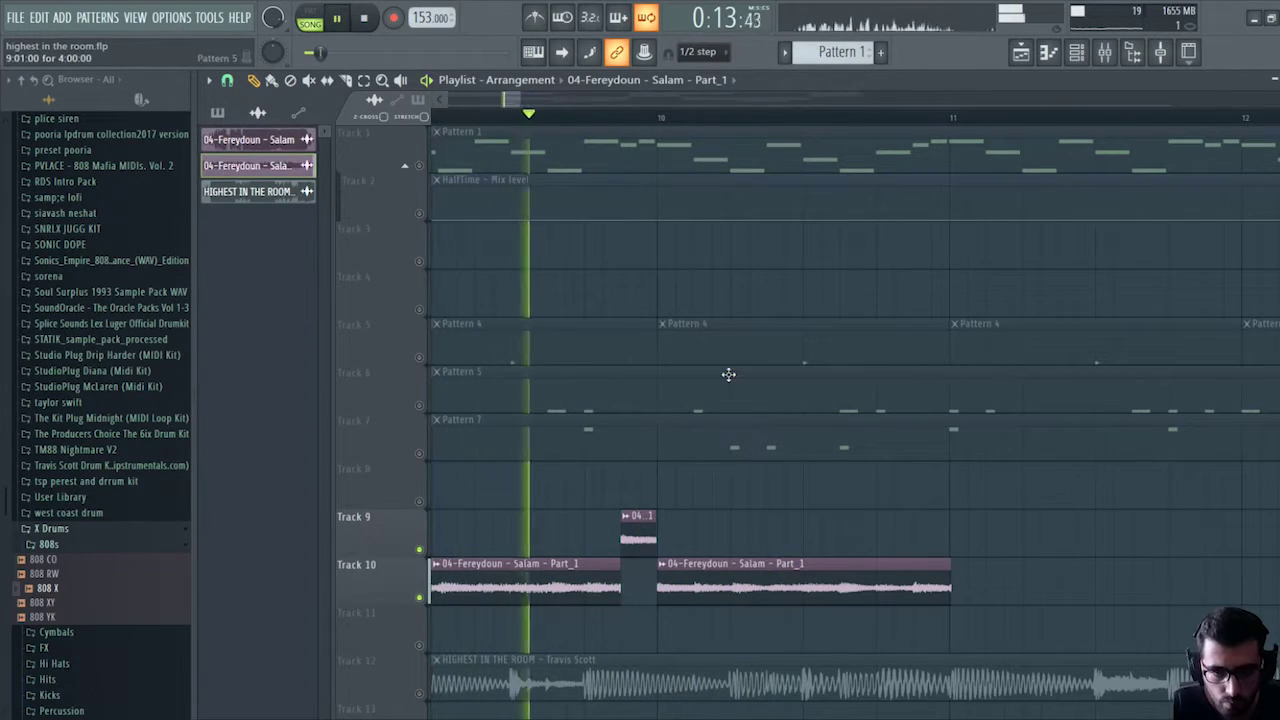
{"action": "key", "text": "space"}
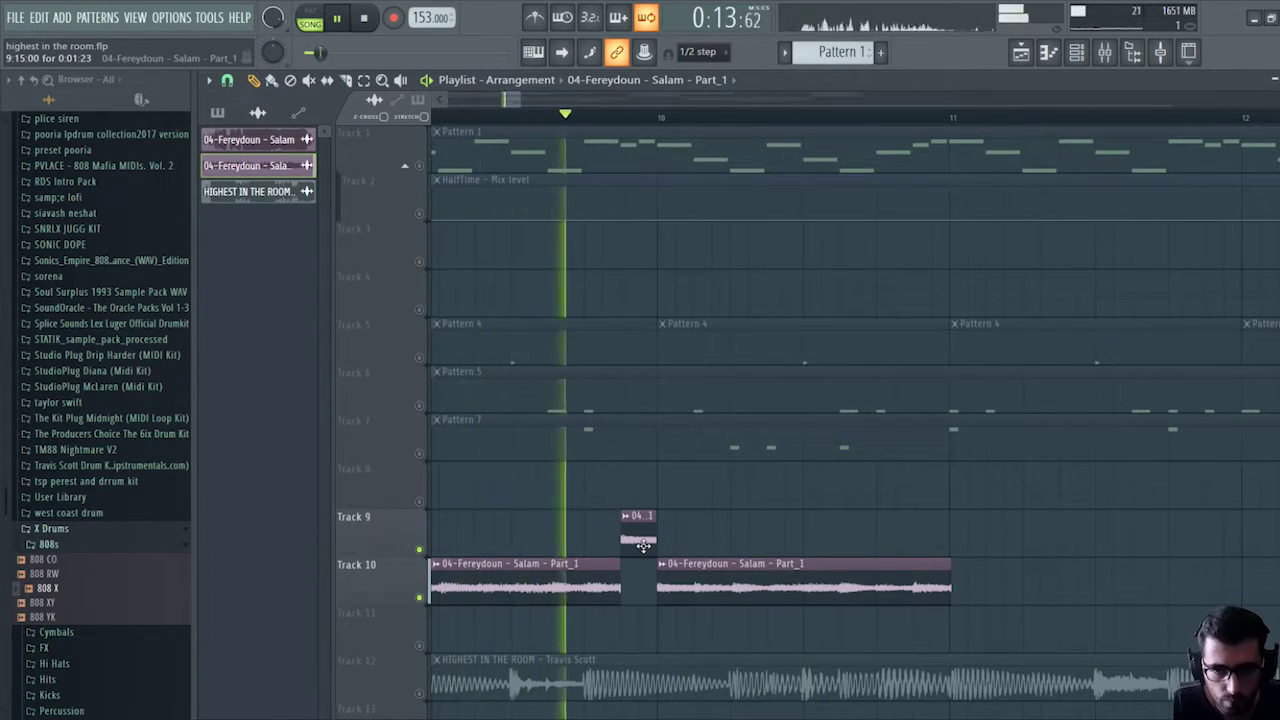
Delete the short Salam clip on Track 9 and listen to the Track 10 pieces with the gap before bar 10.
{"action": "key", "text": "space"}
{"action": "right_click", "coordinate": [643, 545]}
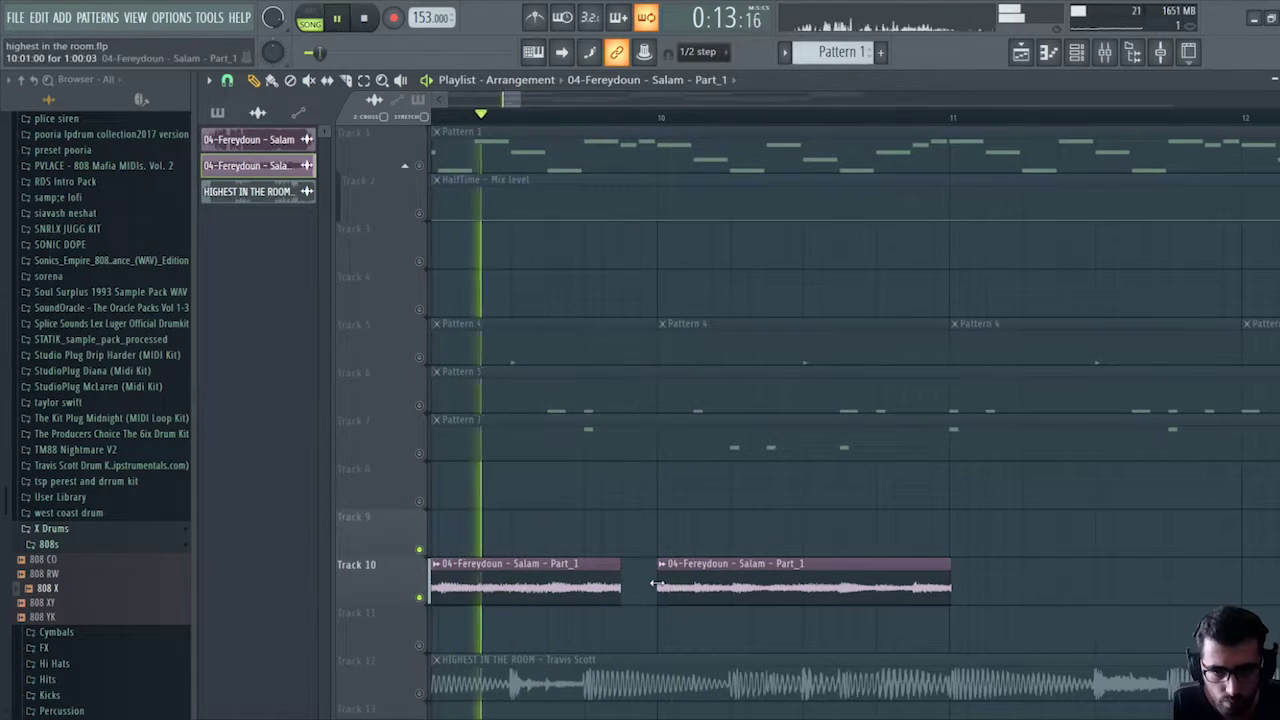
{"action": "key", "text": "space"}
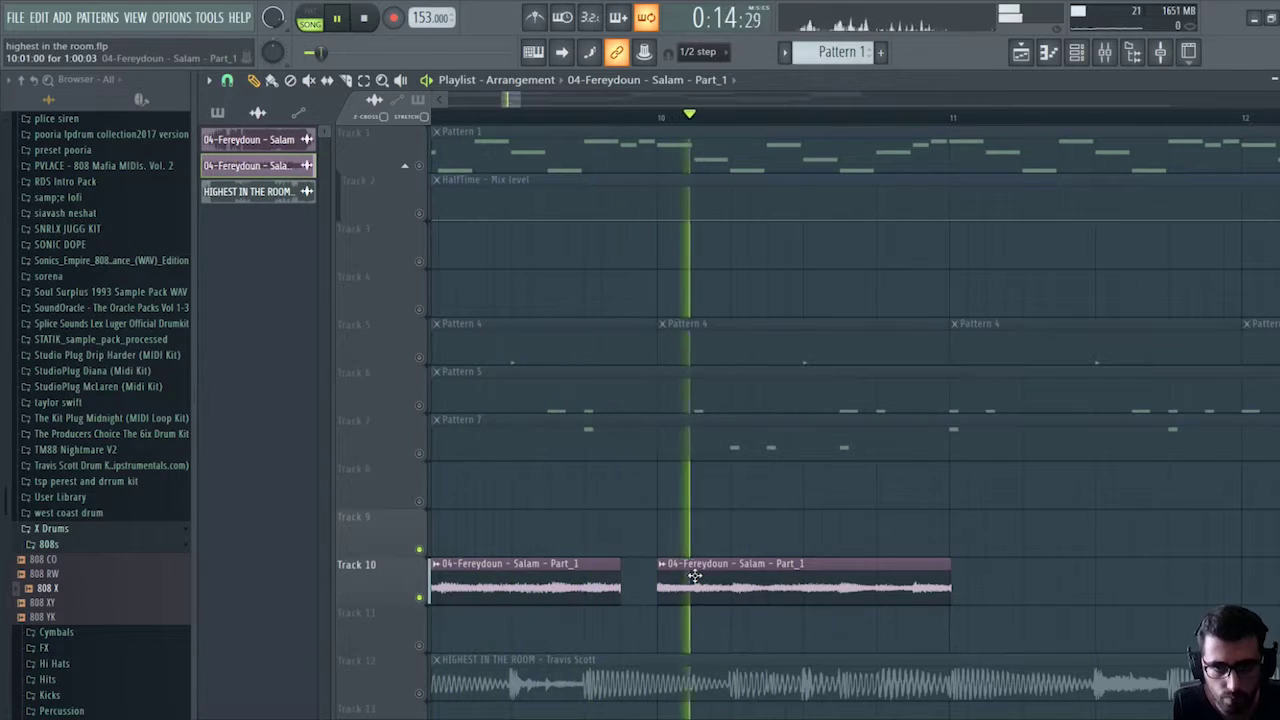
{"action": "key", "text": "space"}
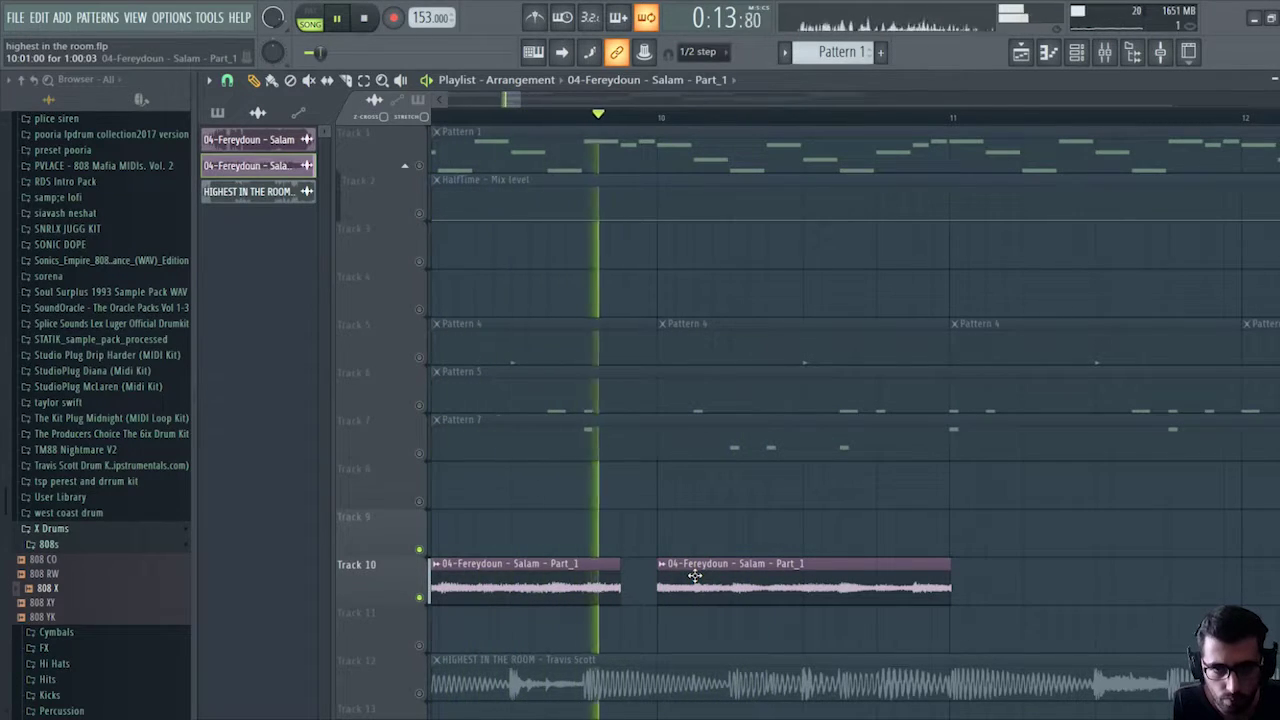
Place two short Salam slices on Track 9 between 9:15:00 and bar 10, then move them into the gap on Track 10.
{"action": "scroll", "coordinate": [609, 119], "scroll_direction": "down", "scroll_amount": 3}
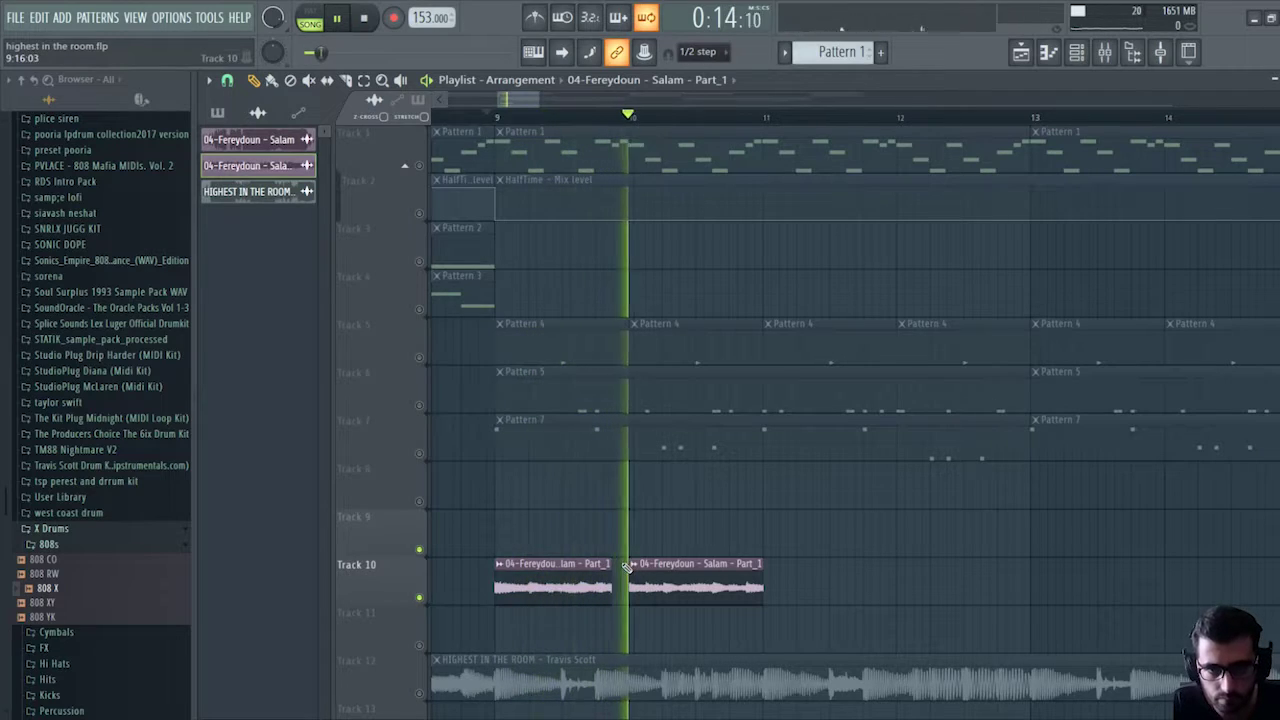
{"action": "key", "text": "space"}
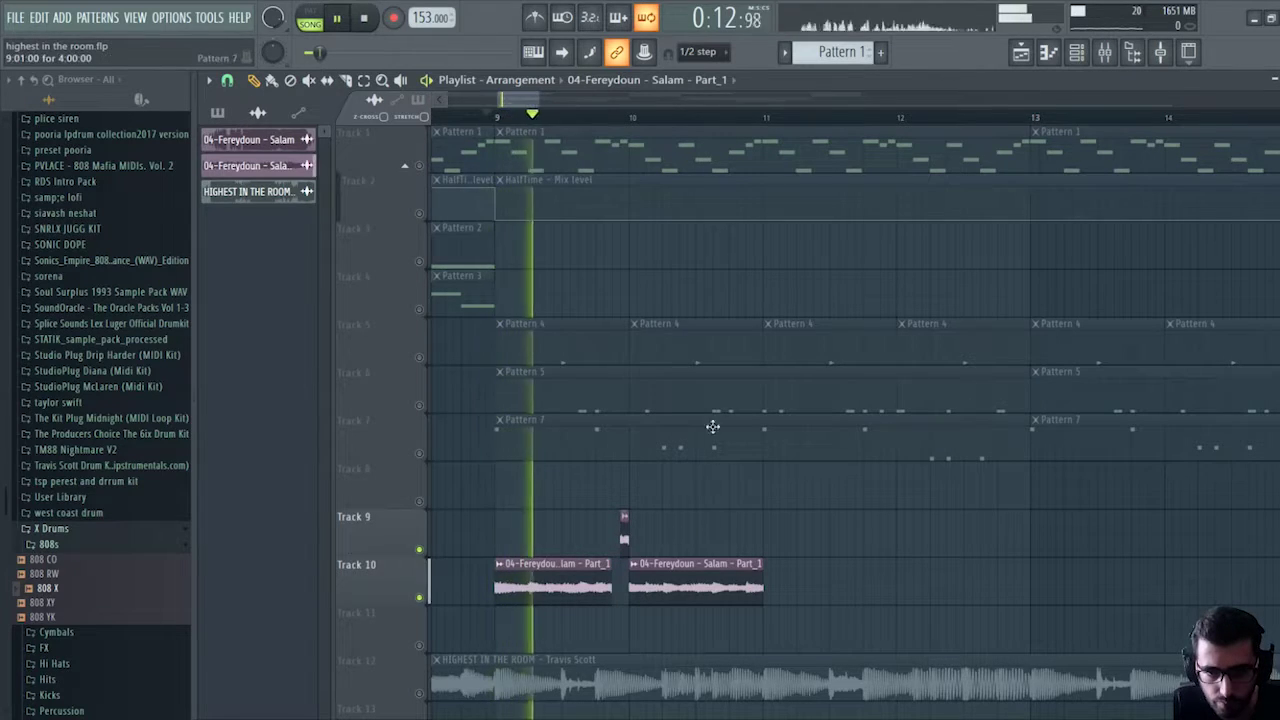
{"action": "key", "text": "space"}
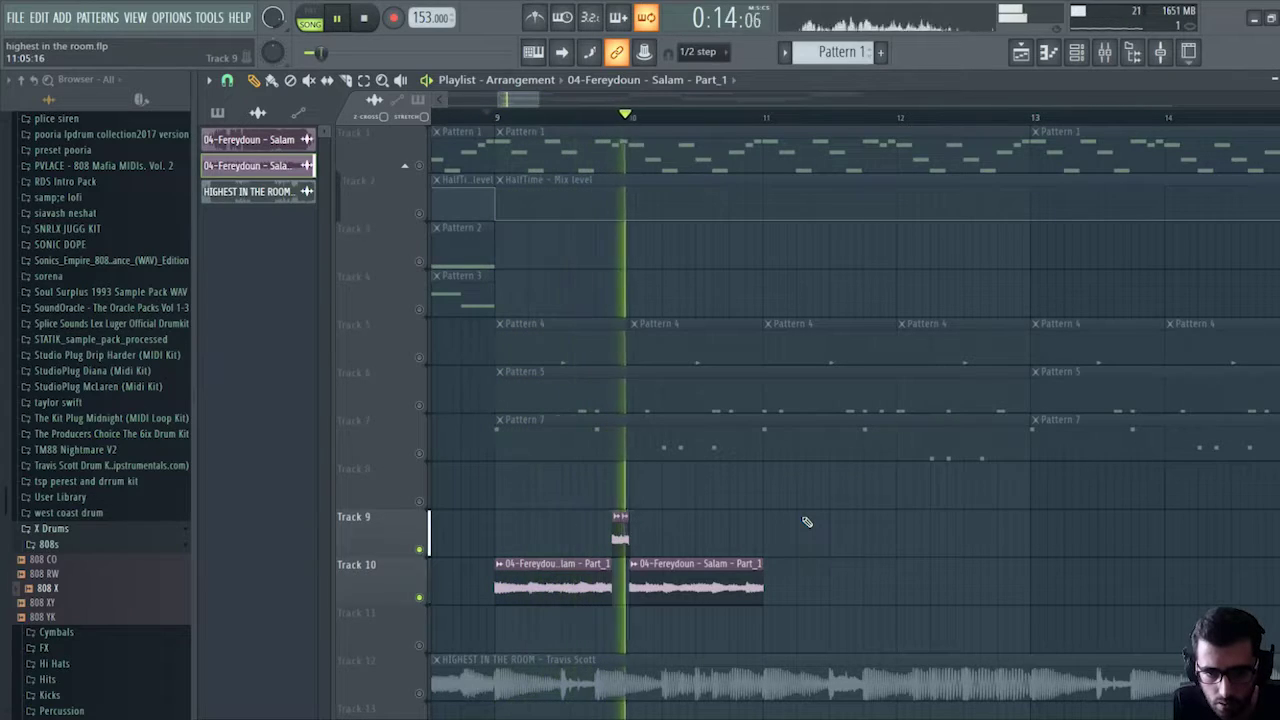
{"action": "left_click", "coordinate": [618, 530]}
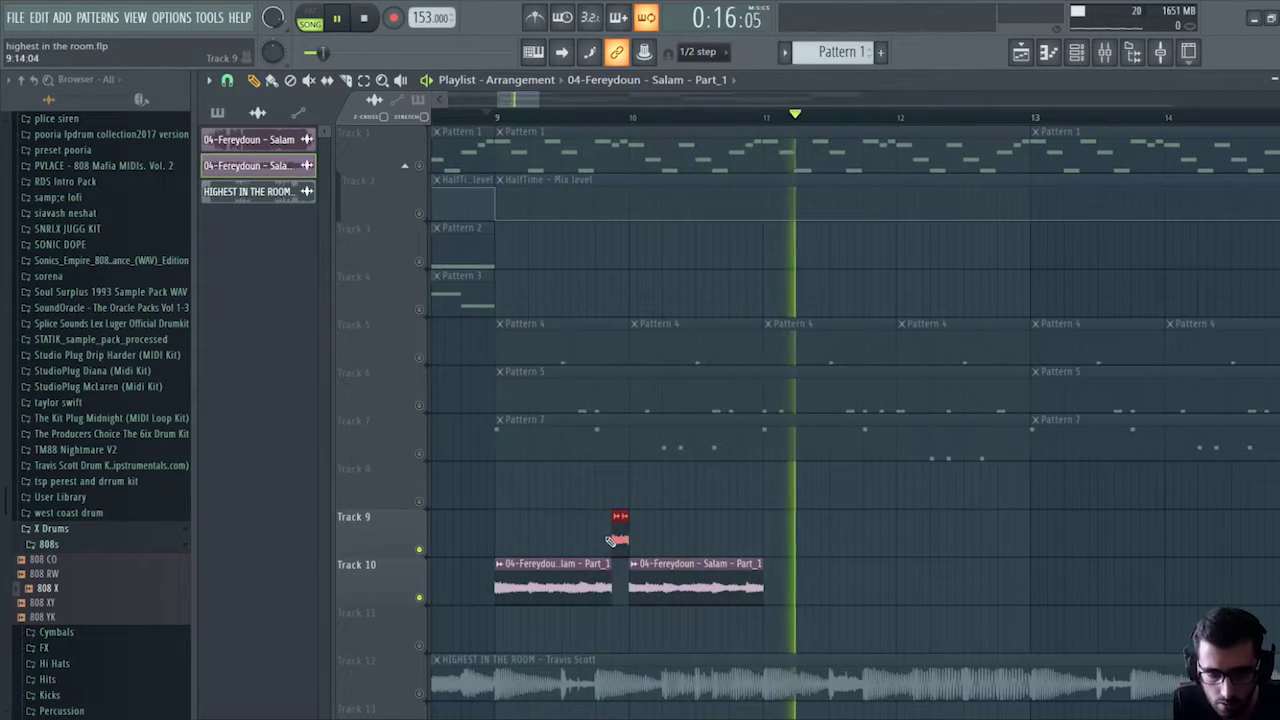
{"action": "key", "text": "space"}
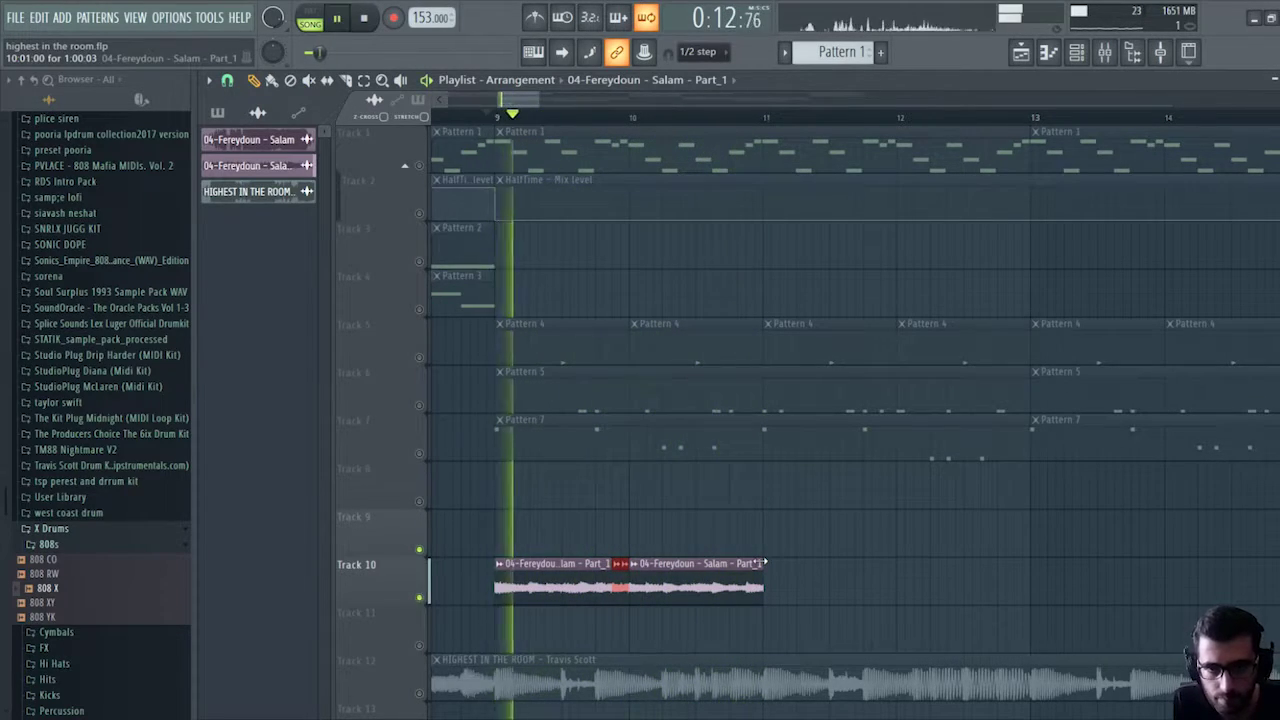
{"action": "key", "text": "space"}
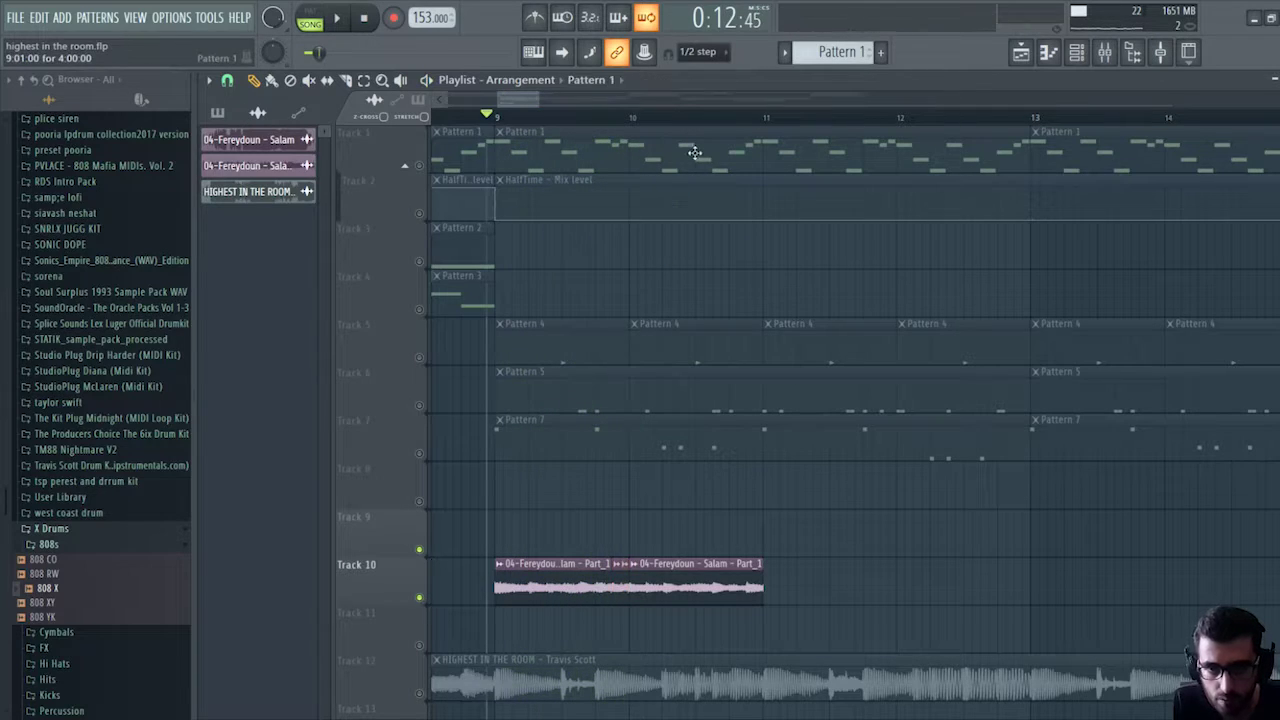
Open Pattern 1's Omnisphere melody in the piano roll, examine its notes, and return to the playlist.
{"action": "double_click", "coordinate": [694, 152]}
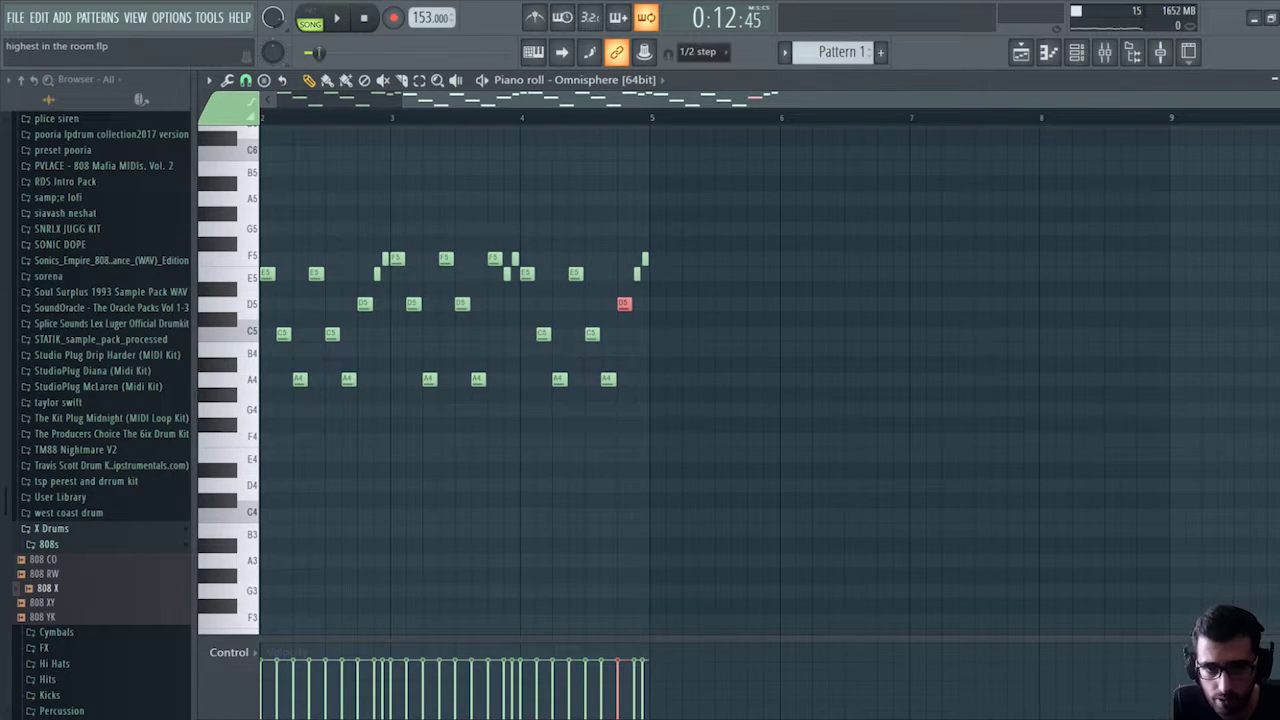
{"action": "left_click_drag", "start_coordinate": [666, 102], "coordinate": [549, 114]}
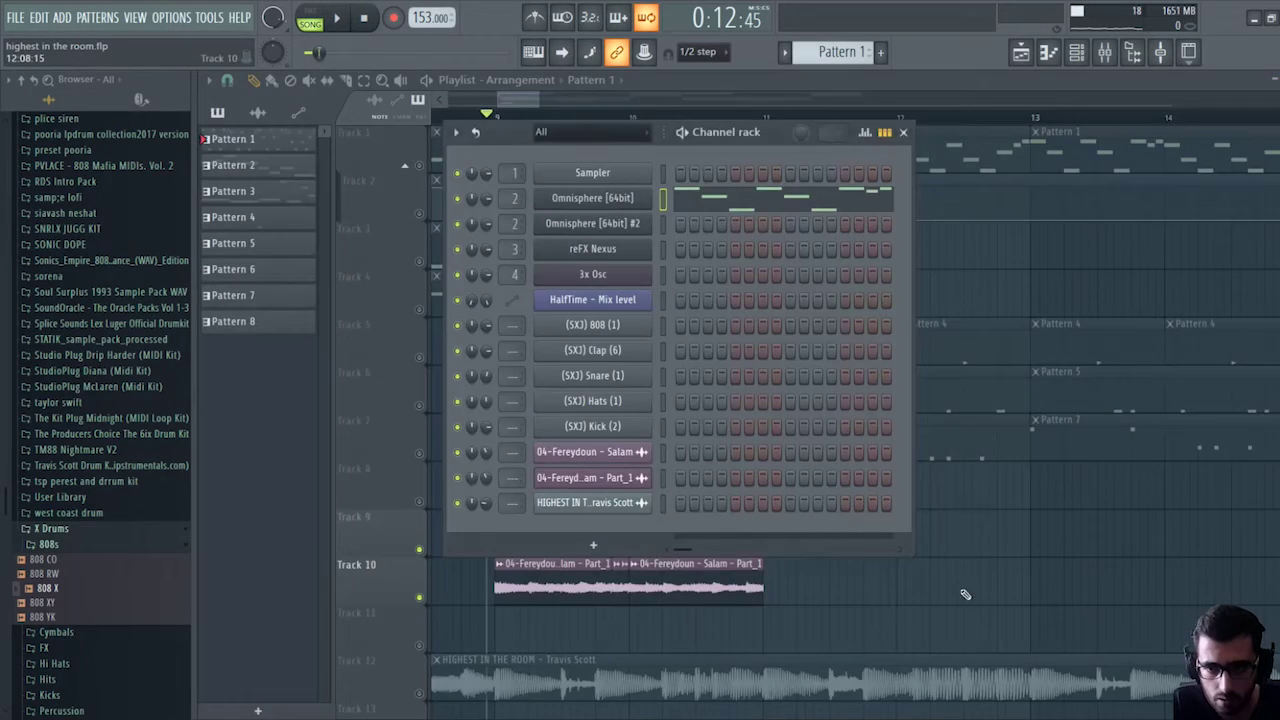
{"action": "key", "text": "F6"}
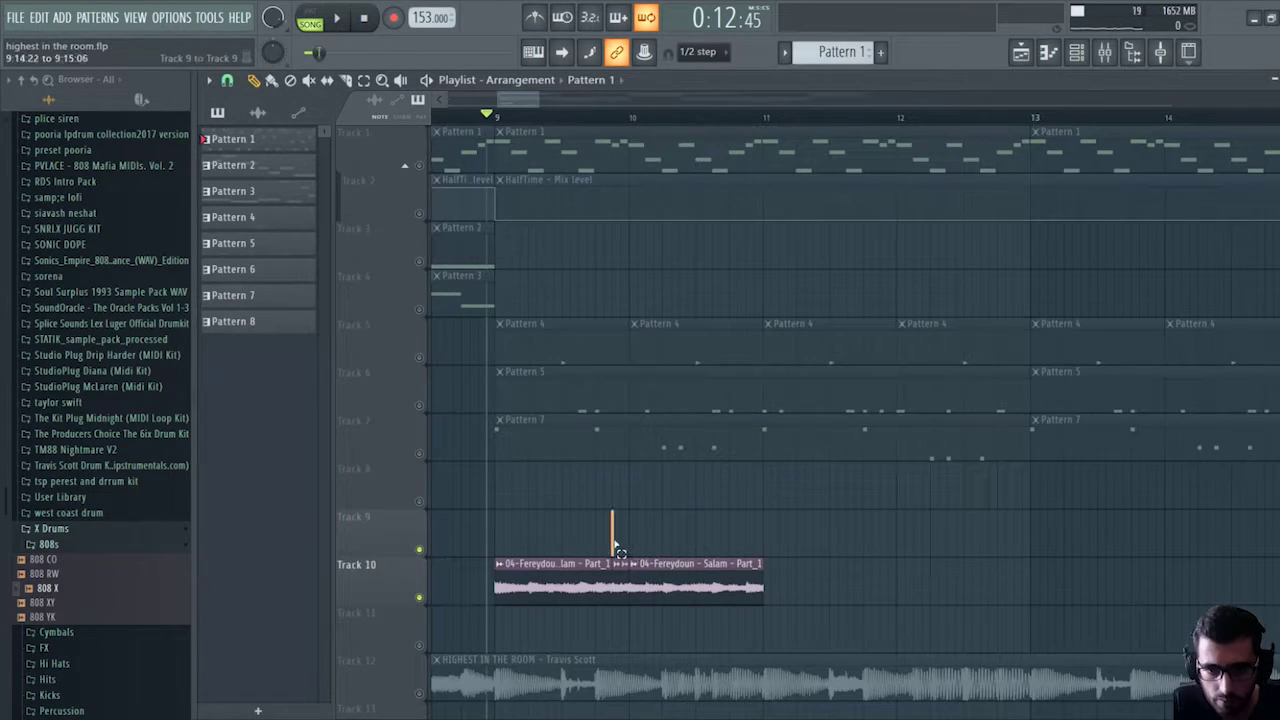
Copy the two short Salam slices onto Track 9 just before bar 11 and examine Pattern 1's Omnisphere notes in the piano roll.
{"action": "left_click_drag", "start_coordinate": [621, 579], "coordinate": [616, 581]}
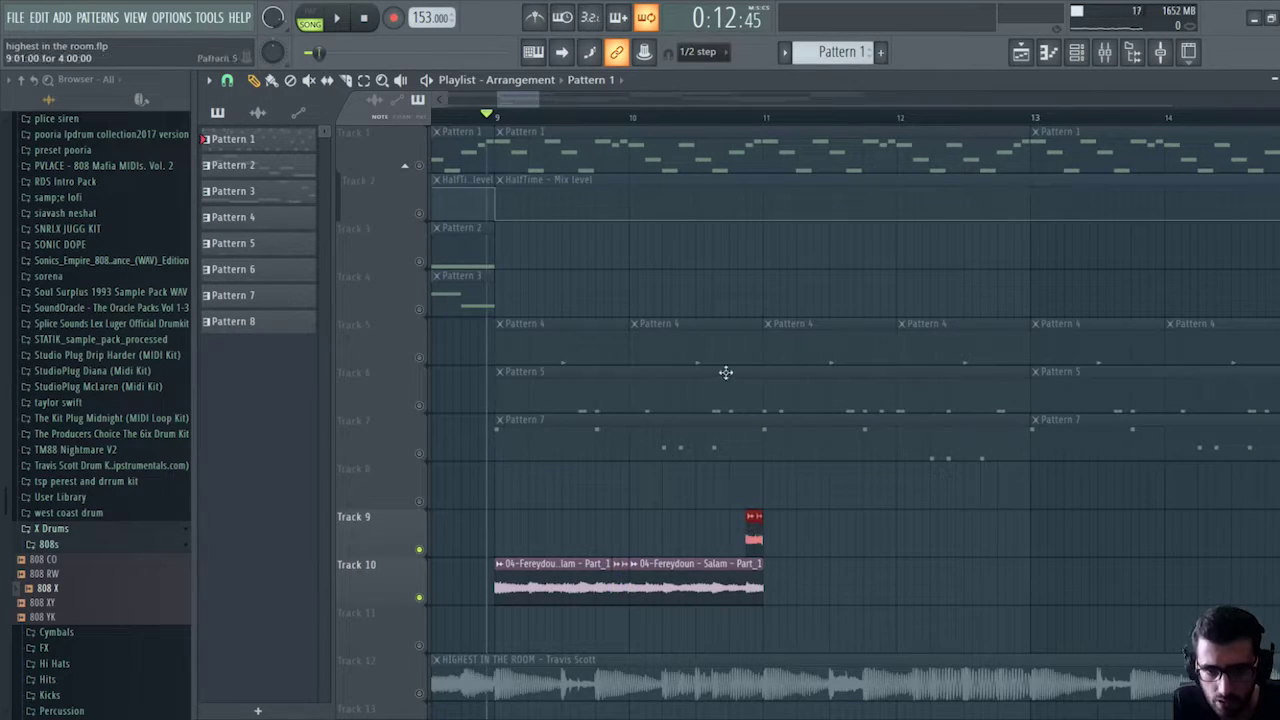
{"action": "double_click", "coordinate": [721, 135]}
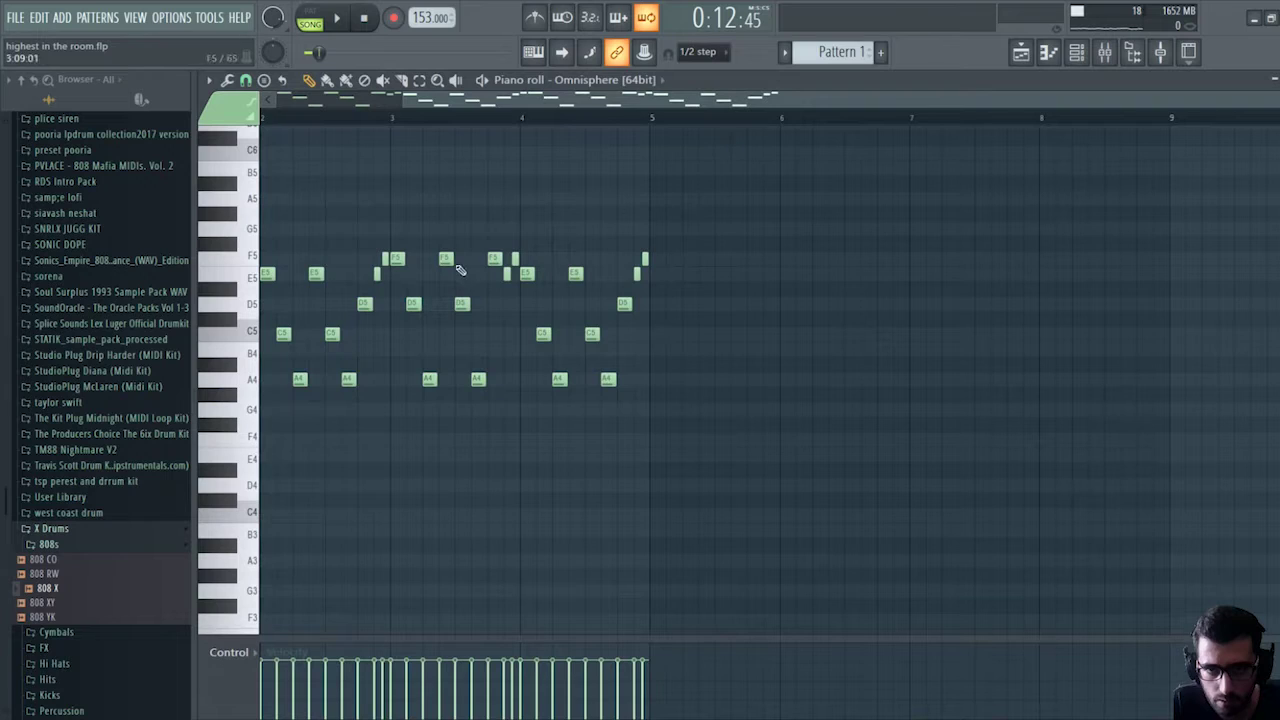
{"action": "left_click_drag", "start_coordinate": [680, 100], "coordinate": [507, 123]}
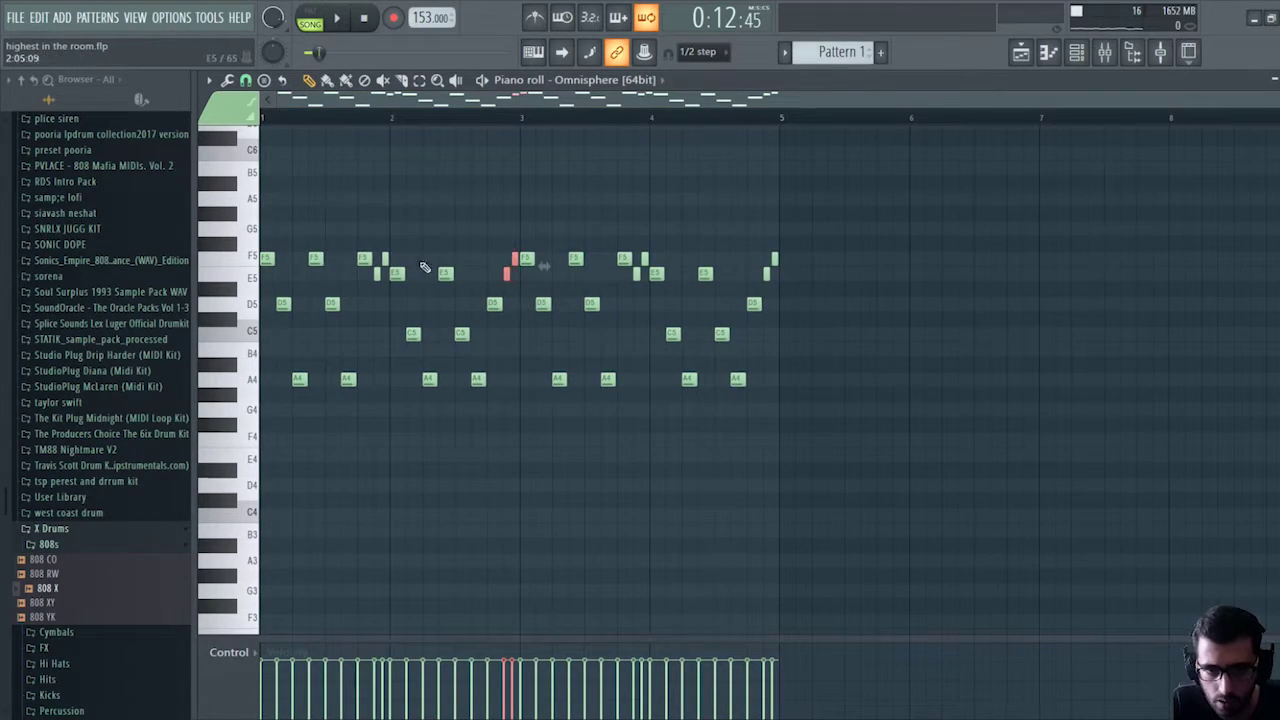
{"action": "left_click_drag", "start_coordinate": [506, 298], "coordinate": [476, 324]}
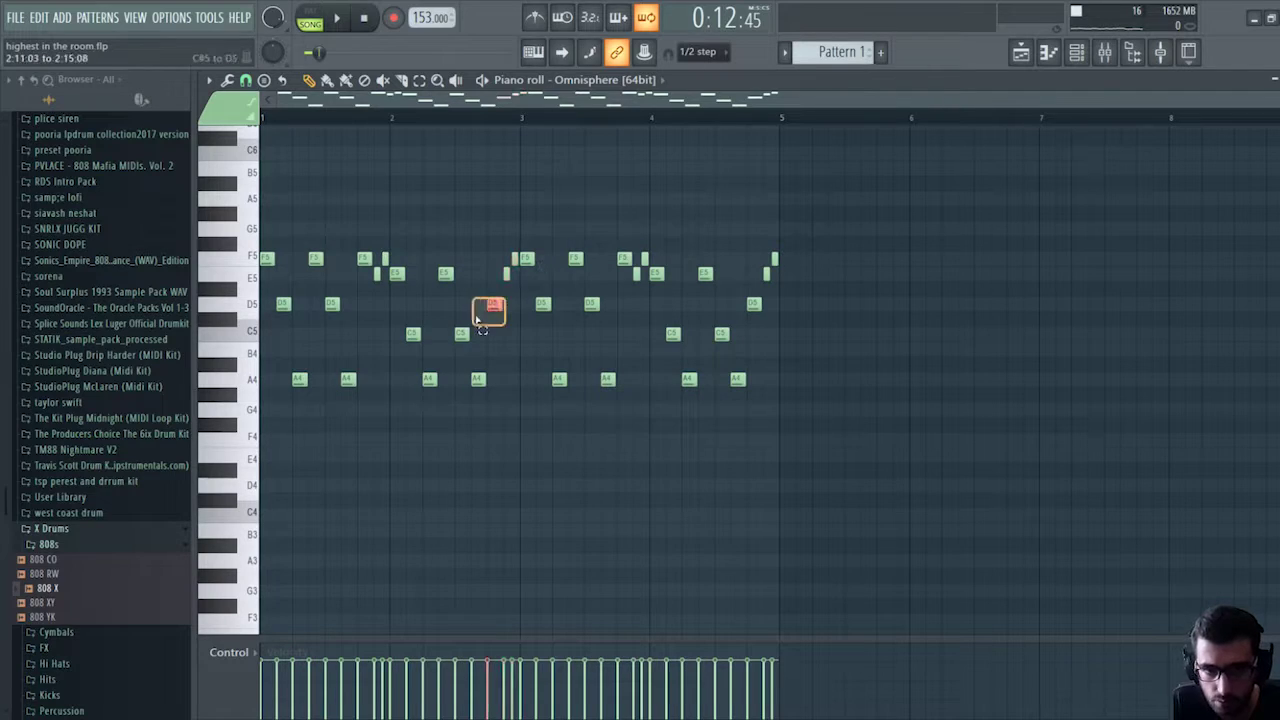
{"action": "left_click", "coordinate": [1273, 79]}
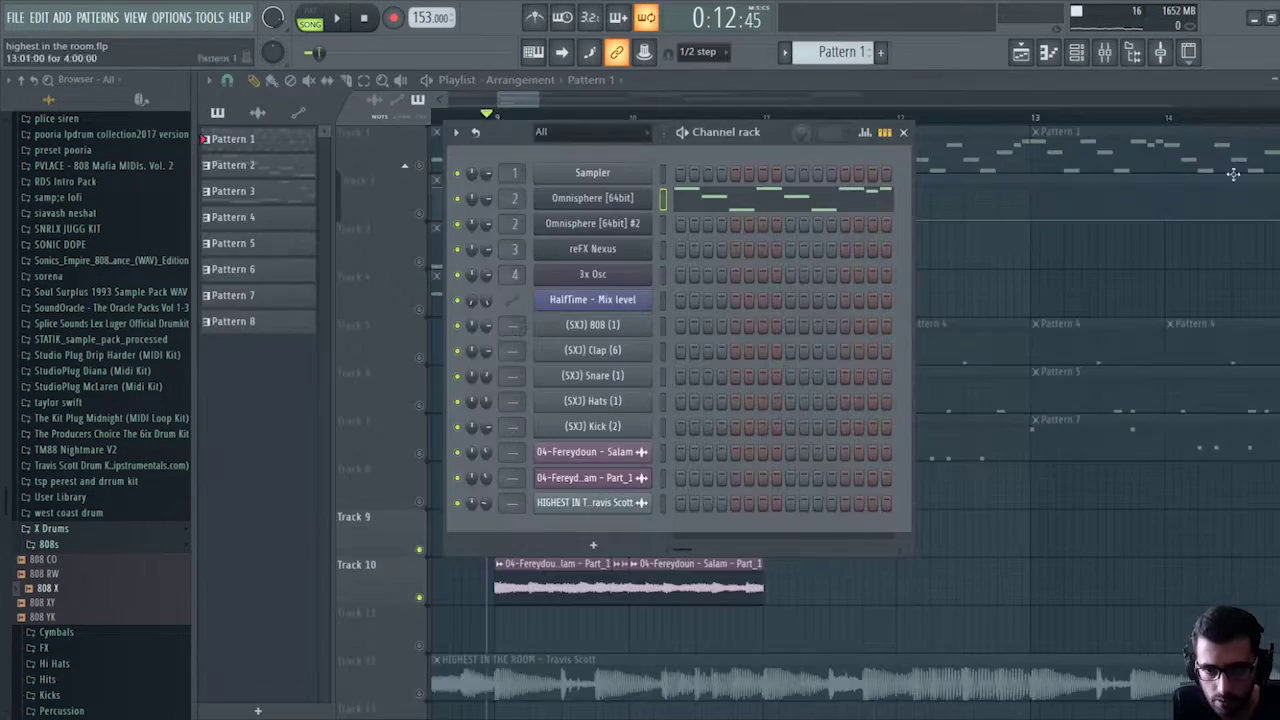
{"action": "key", "text": "F6"}
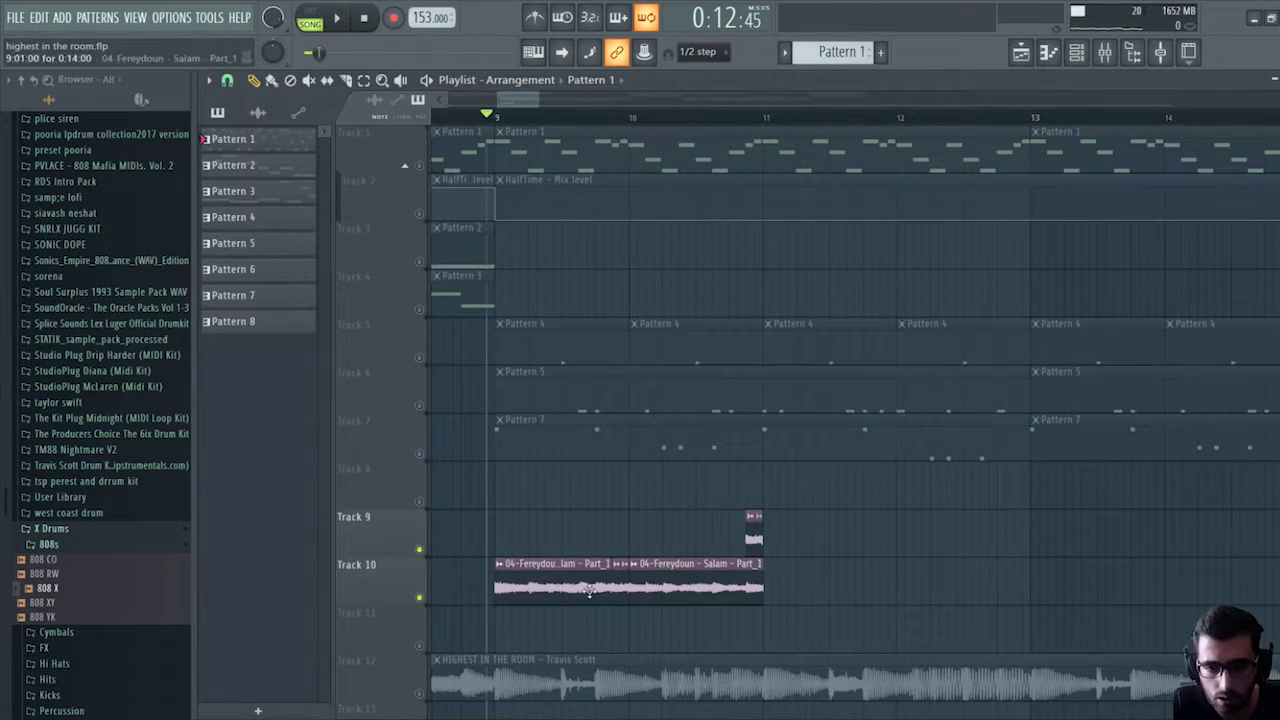
Fill Track 10 from 10:13:00 to bar 11 with a short Salam slice followed by the two slices from Track 9.
{"action": "left_click", "coordinate": [531, 583]}
{"action": "left_click_drag", "start_coordinate": [771, 623], "coordinate": [825, 648]}
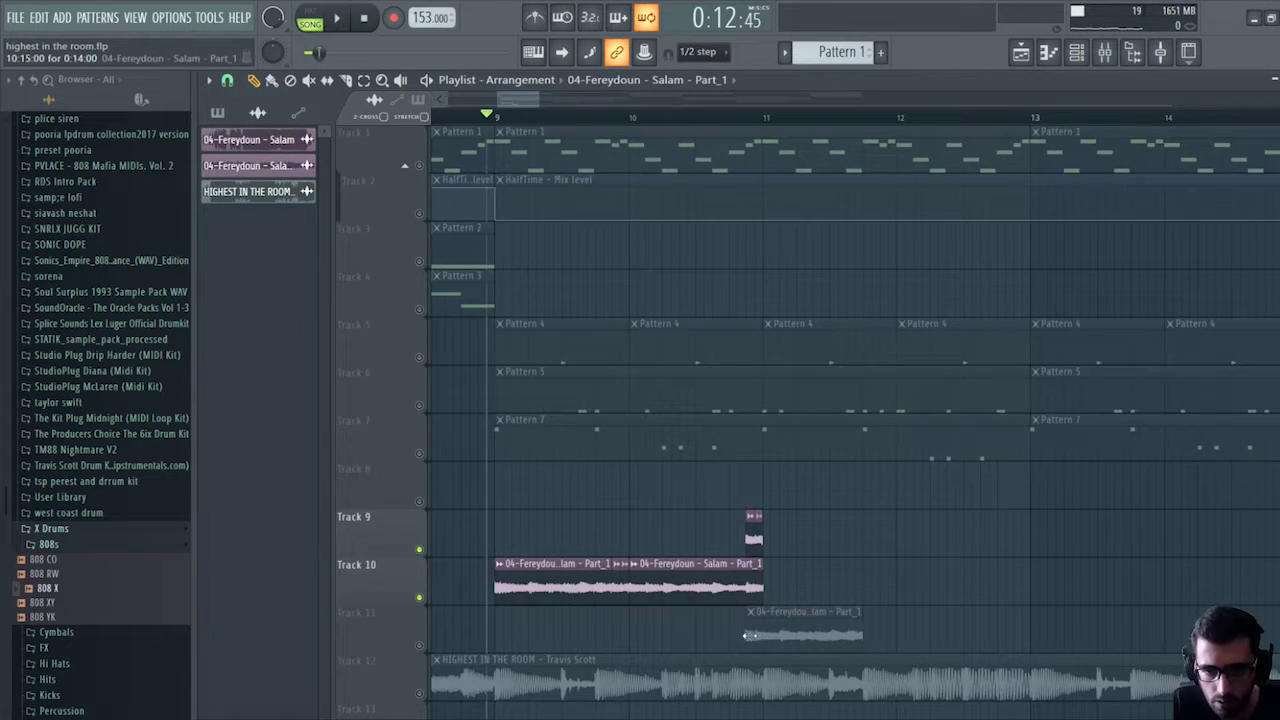
{"action": "left_click_drag", "start_coordinate": [860, 638], "coordinate": [736, 637]}
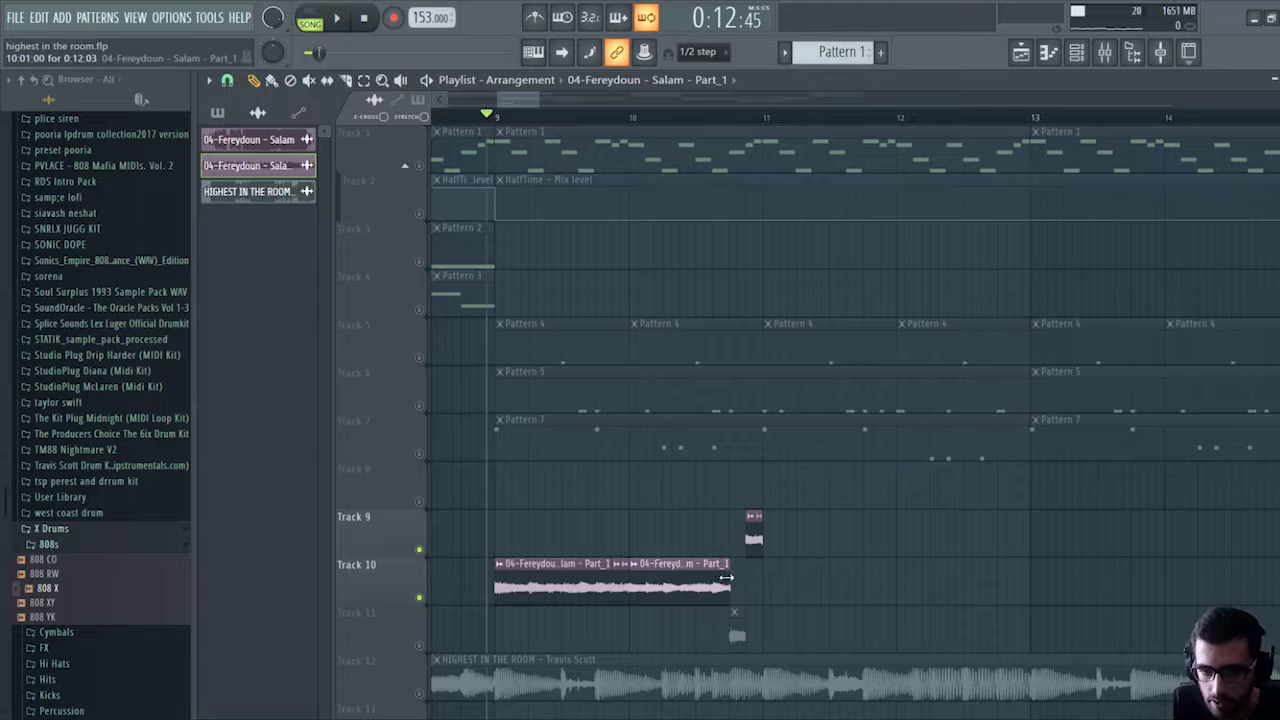
{"action": "left_click", "coordinate": [750, 628]}
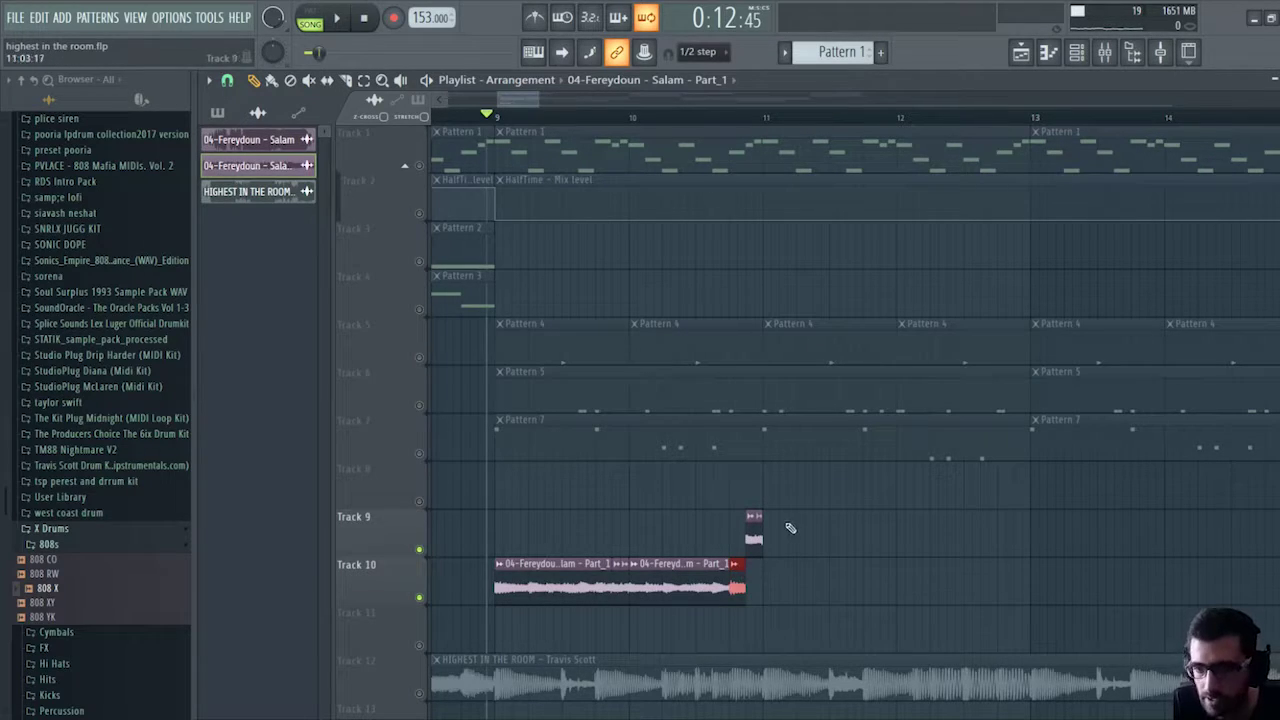
{"action": "left_click_drag", "start_coordinate": [786, 528], "coordinate": [748, 582]}
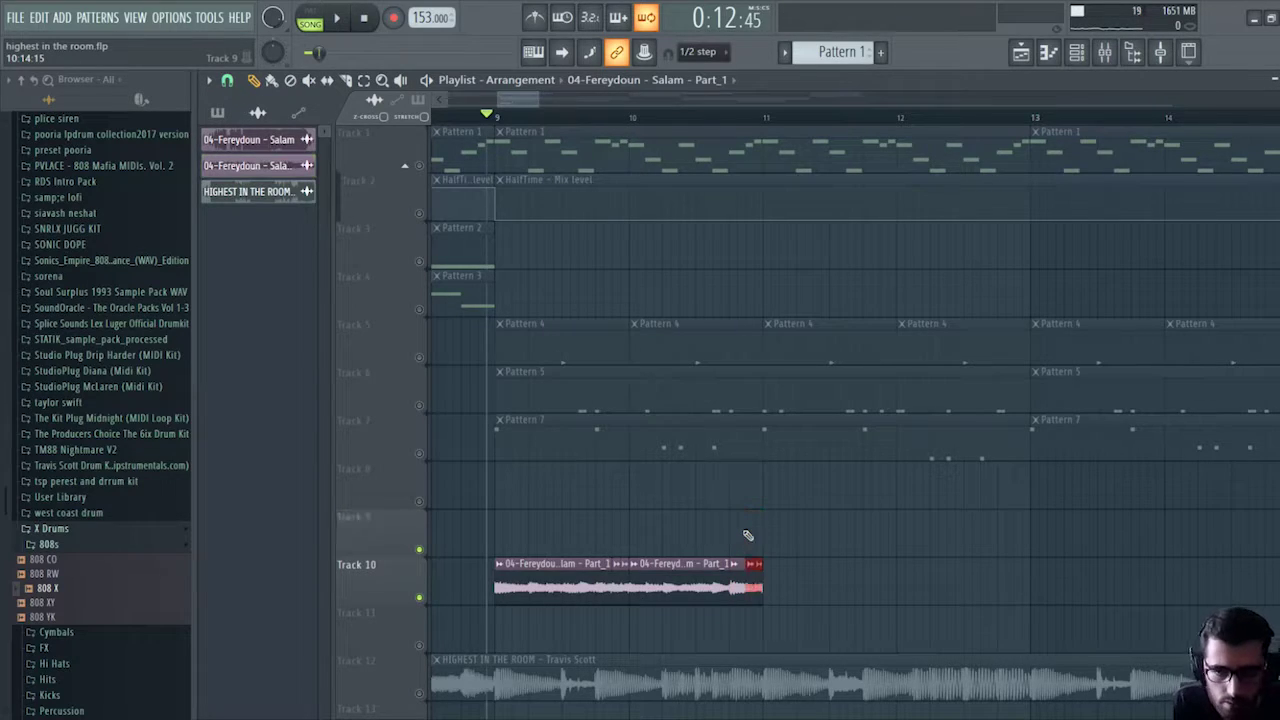
Play the rearranged Salam pieces on Track 10 from bar 9 several times.
{"action": "key", "text": "space"}
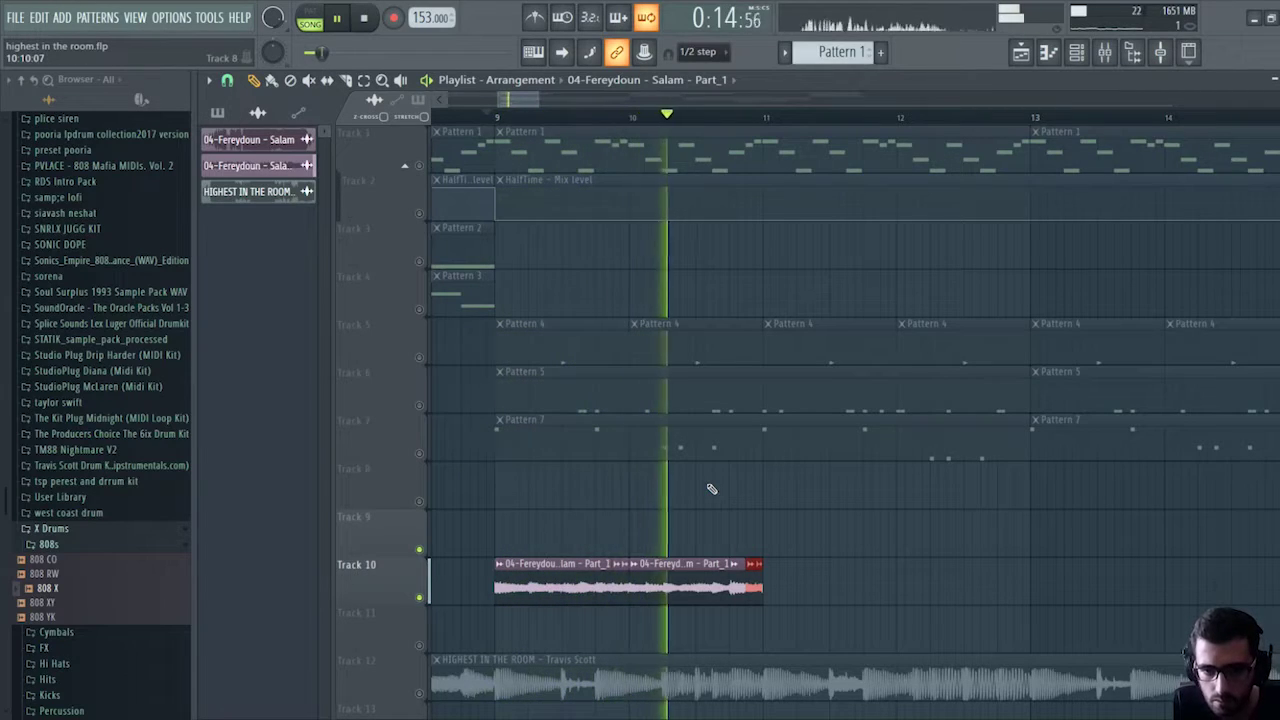
{"action": "key", "text": "space"}
{"action": "key", "text": "space"}
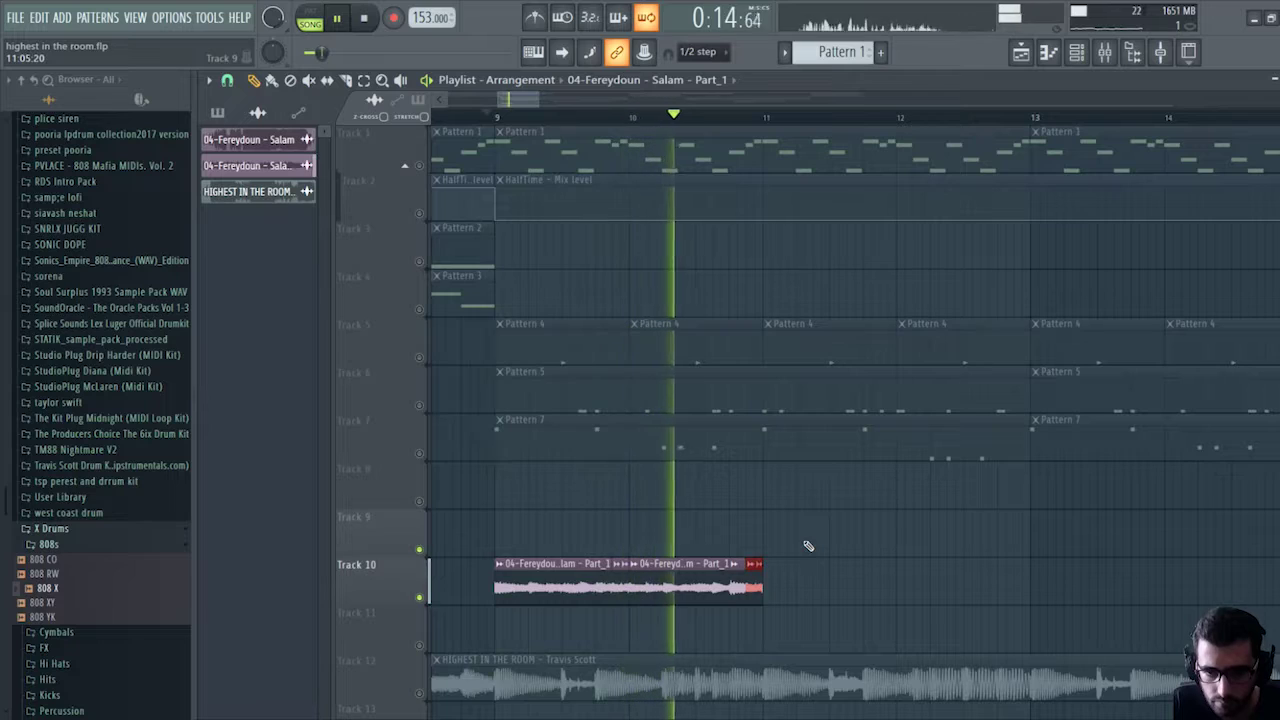
{"action": "key", "text": "space"}
{"action": "key", "text": "space"}
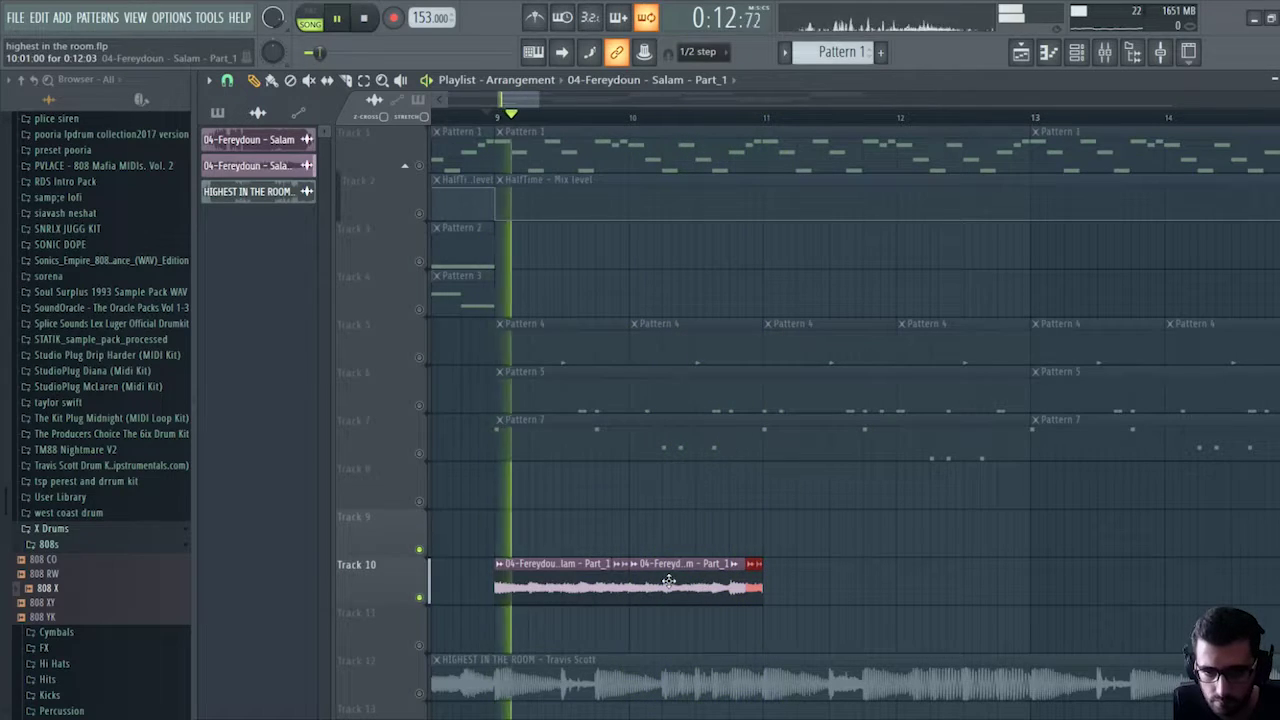
Set the declicking mode of the Salam - Part_1 sample to Generic (bleeding) and replay the Track 10 pieces.
{"action": "double_click", "coordinate": [714, 578]}
{"action": "key", "text": "space"}
{"action": "left_click", "coordinate": [503, 455]}
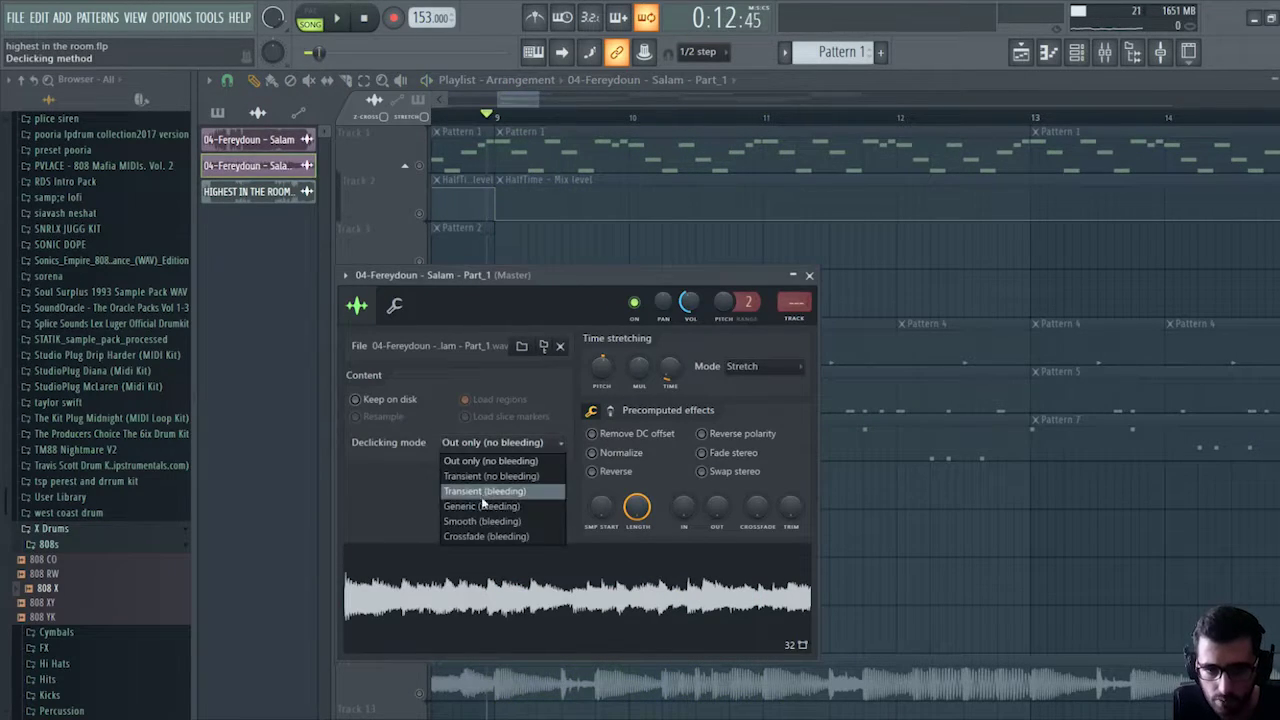
{"action": "left_click", "coordinate": [490, 517]}
{"action": "key", "text": "Escape"}
{"action": "key", "text": "space"}
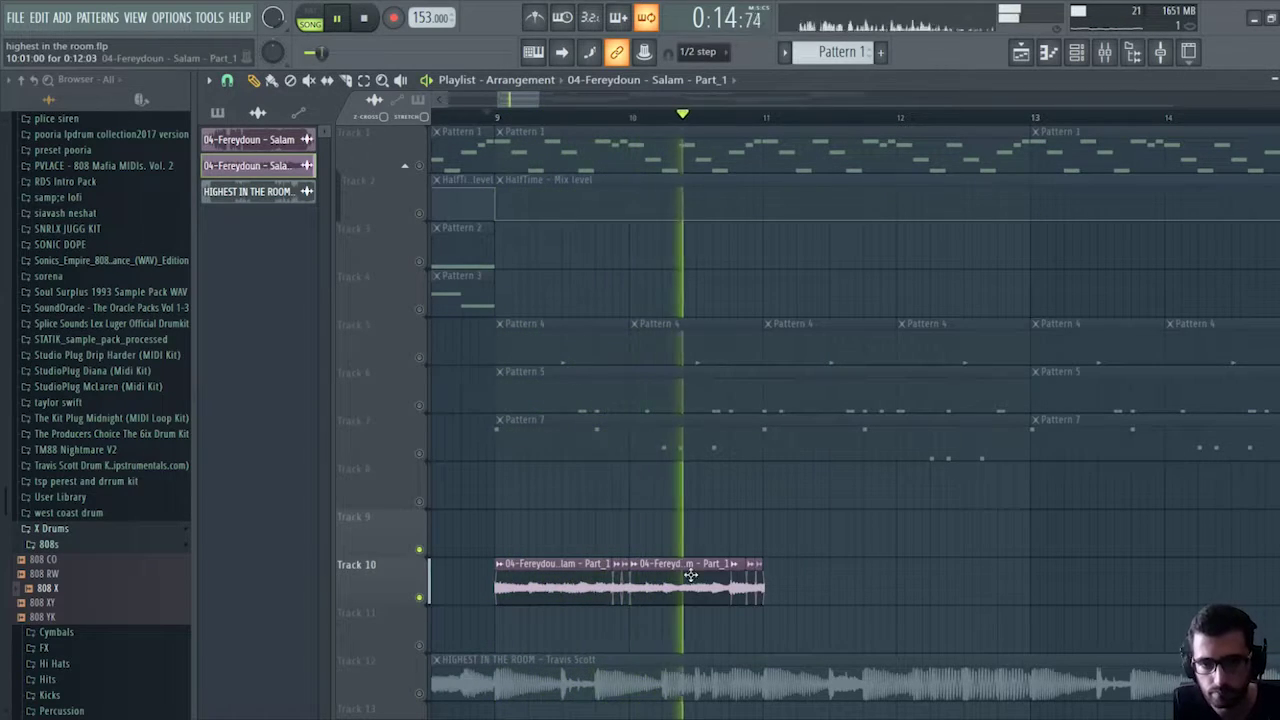
{"action": "key", "text": "space"}
{"action": "key", "text": "space"}
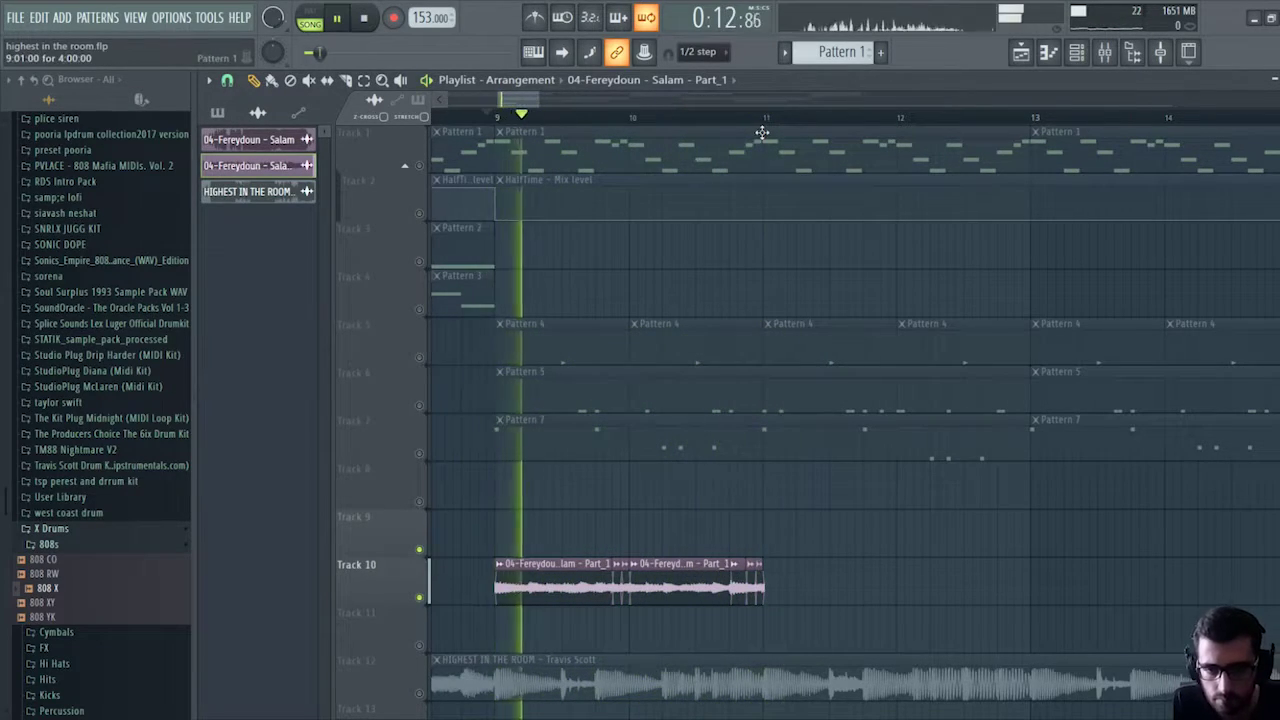
Fine-tune the cut at about 10:13:00 and the edges of the short Salam slices before bar 11 on Track 10.
{"action": "scroll", "coordinate": [751, 126], "scroll_direction": "up", "scroll_amount": 4}
{"action": "key", "text": "space"}
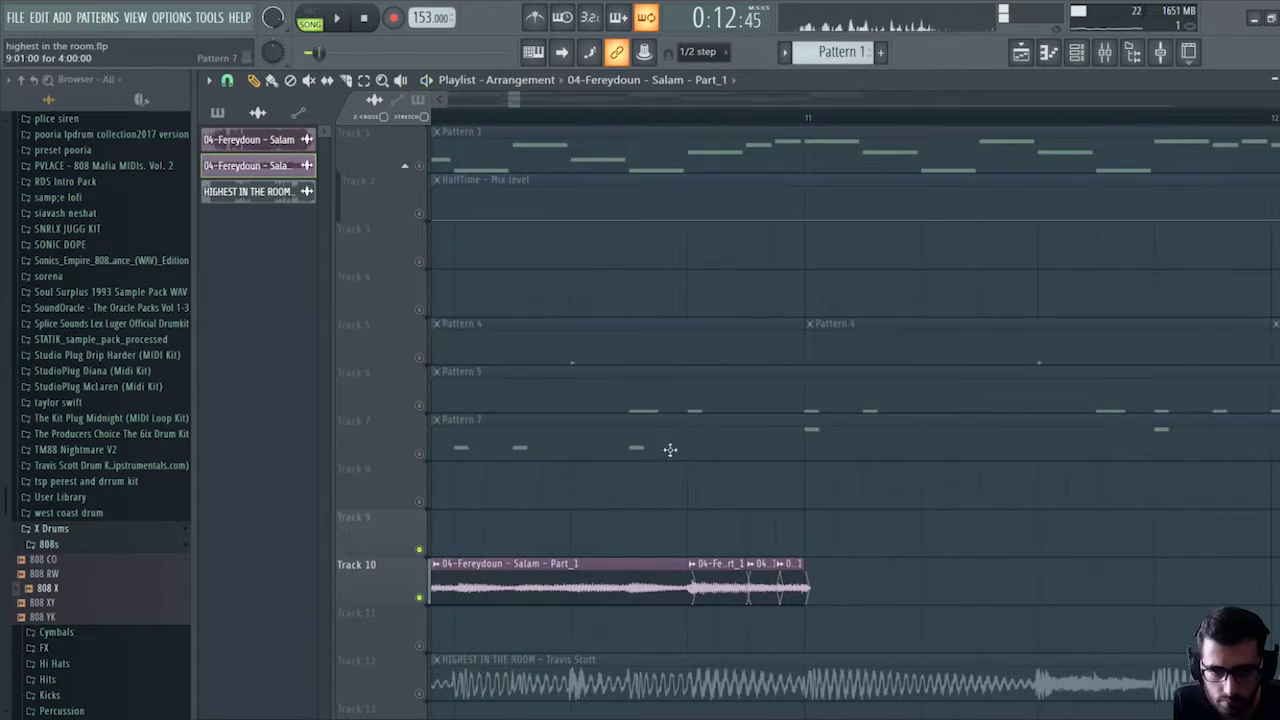
{"action": "left_click", "coordinate": [668, 577]}
{"action": "left_click_drag", "start_coordinate": [685, 570], "coordinate": [681, 571]}
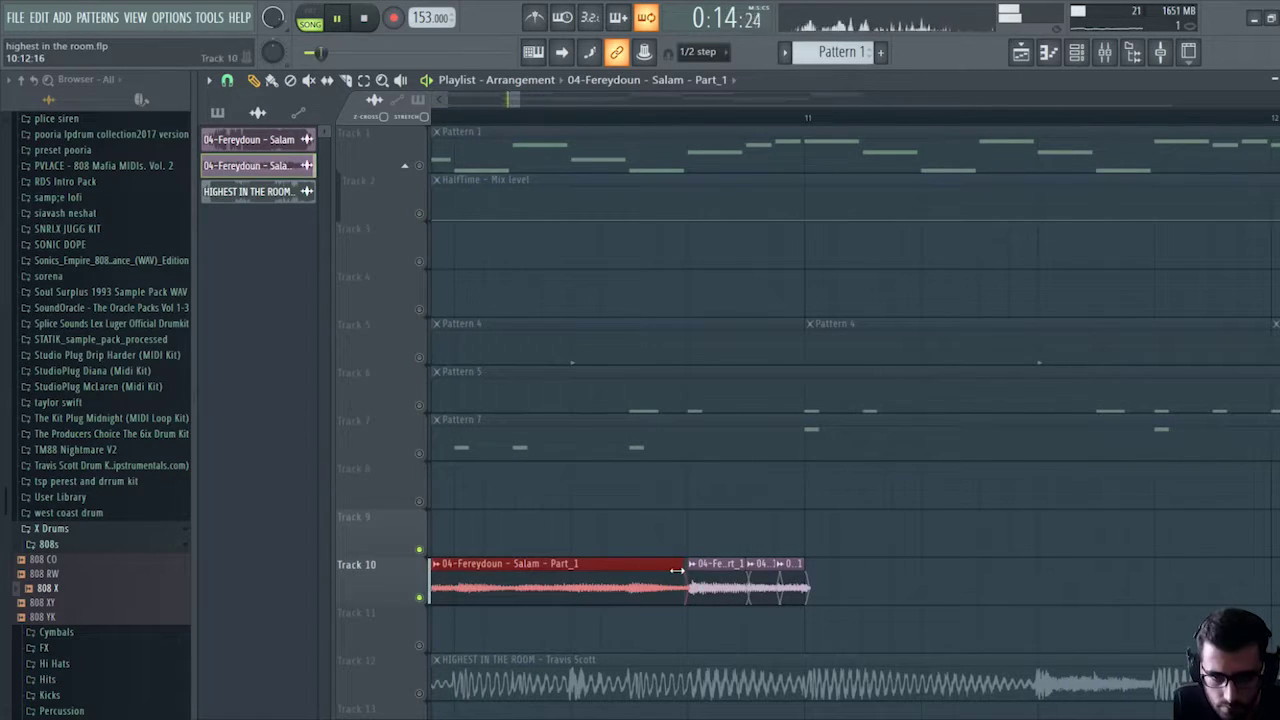
{"action": "left_click", "coordinate": [700, 578]}
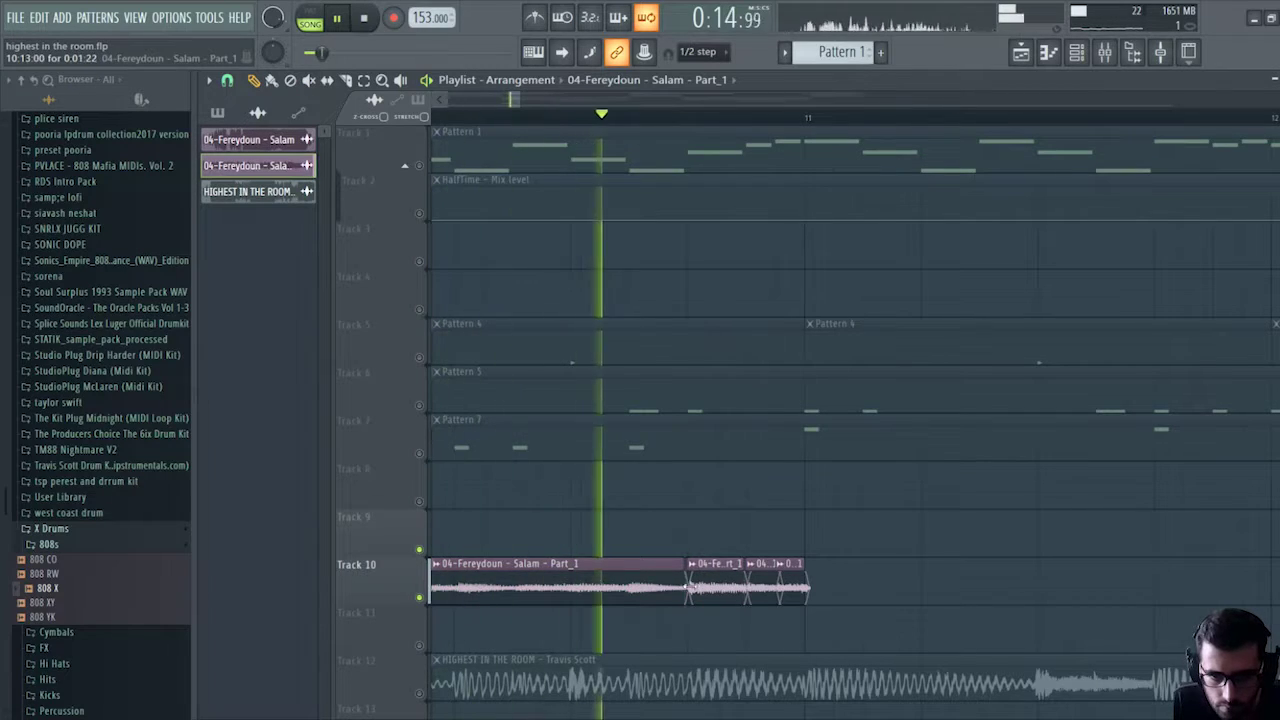
{"action": "key", "text": "space"}
{"action": "left_click_drag", "start_coordinate": [684, 588], "coordinate": [687, 588]}
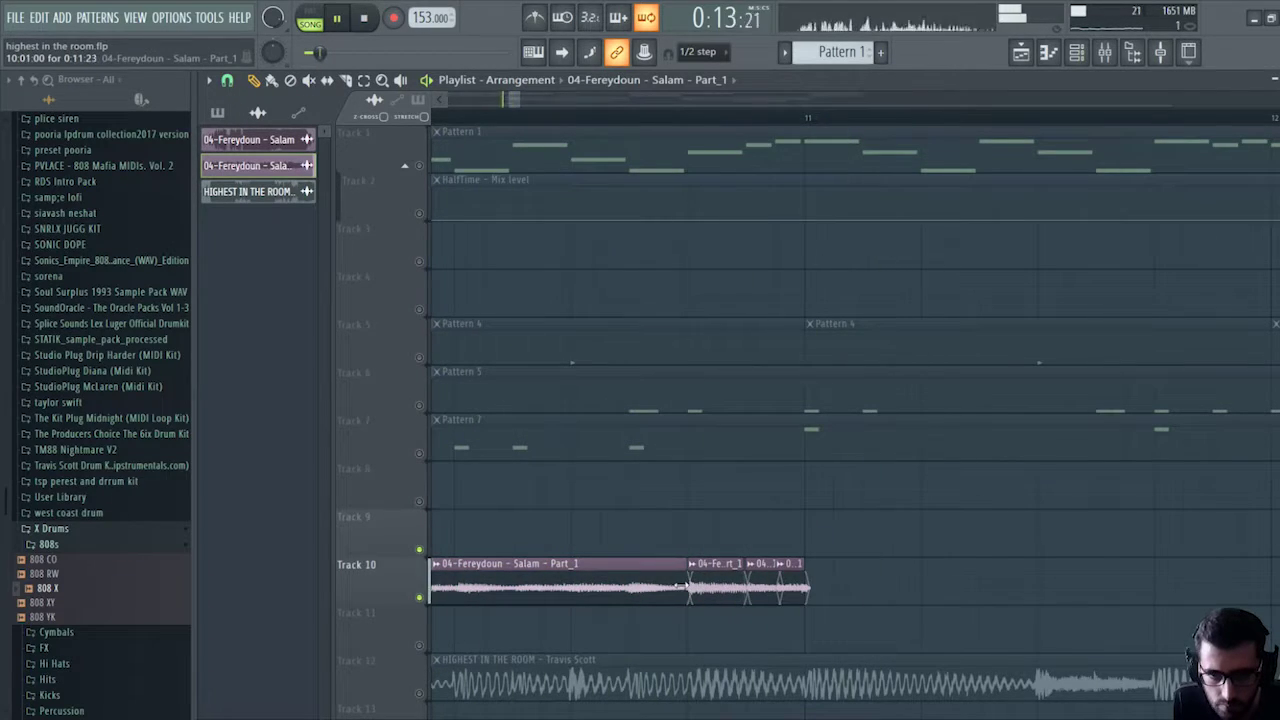
{"action": "left_click", "coordinate": [773, 581]}
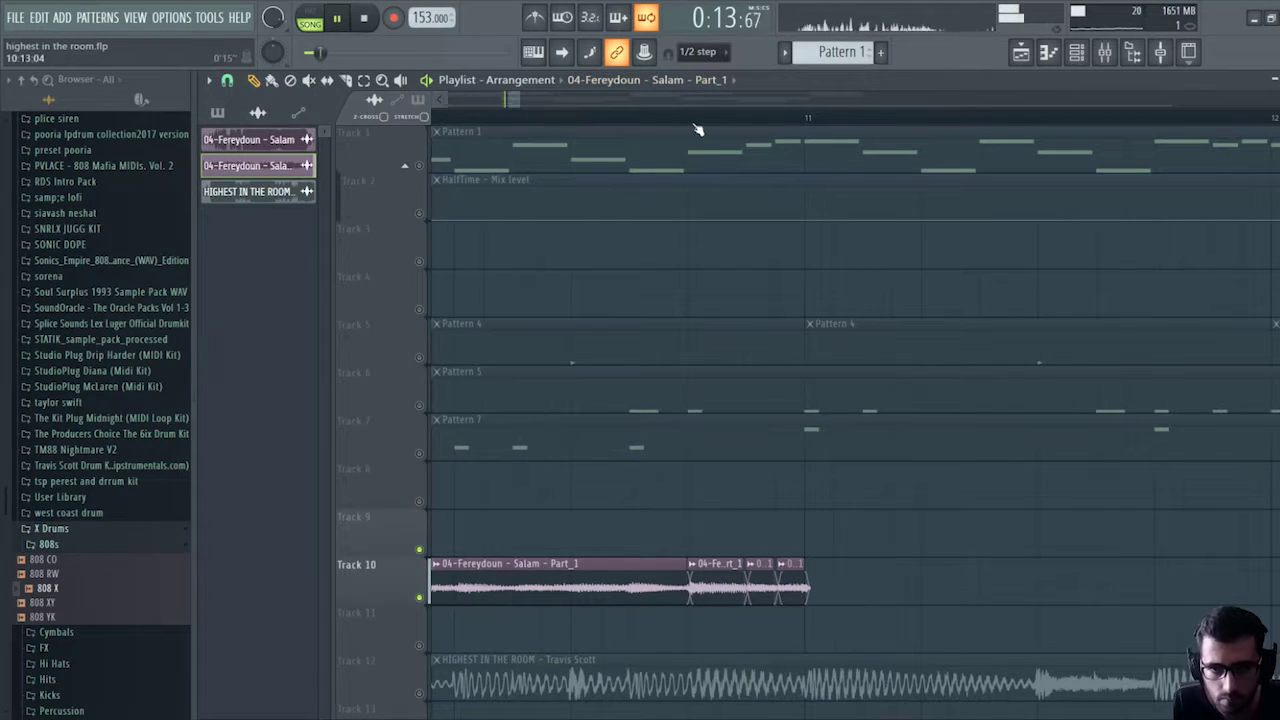
Duplicate the two-bar Salam arrangement on Track 10 so the copy spans bars 11 to 13.
{"action": "scroll", "coordinate": [698, 130], "scroll_direction": "down", "scroll_amount": 5}
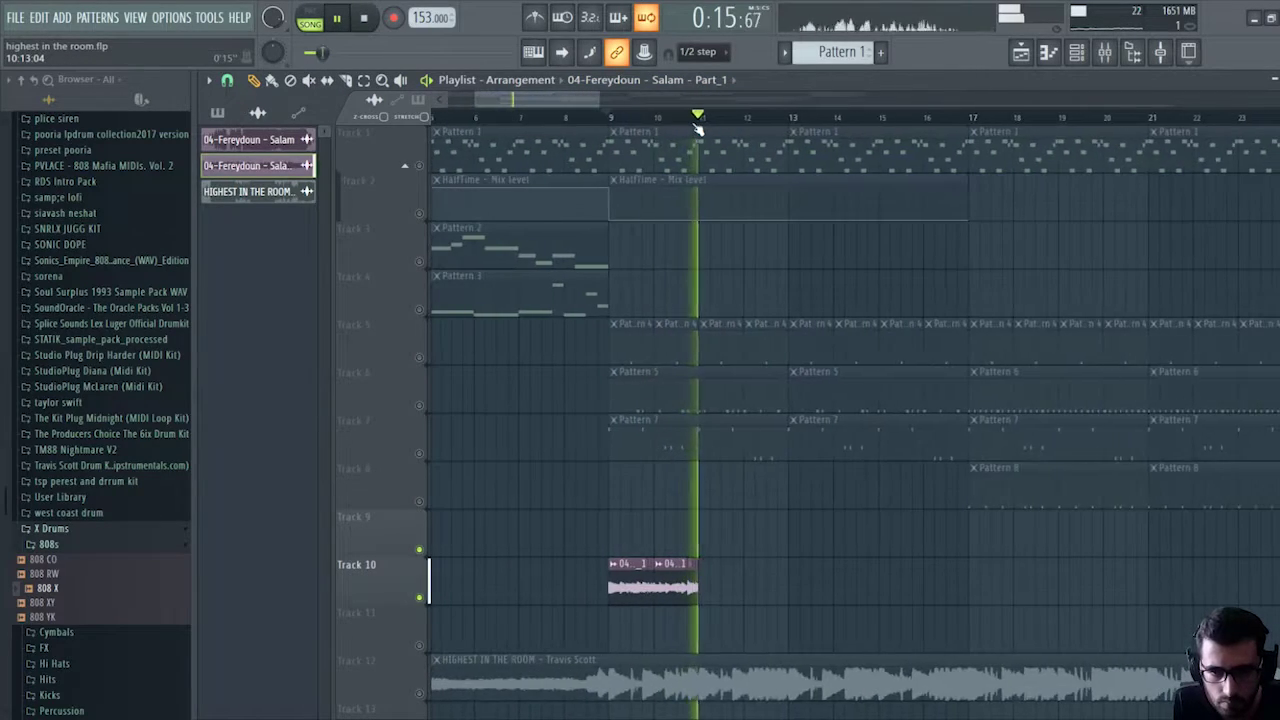
{"action": "scroll", "coordinate": [698, 130], "scroll_direction": "up", "scroll_amount": 1}
{"action": "left_click_drag", "start_coordinate": [767, 512], "coordinate": [718, 611]}
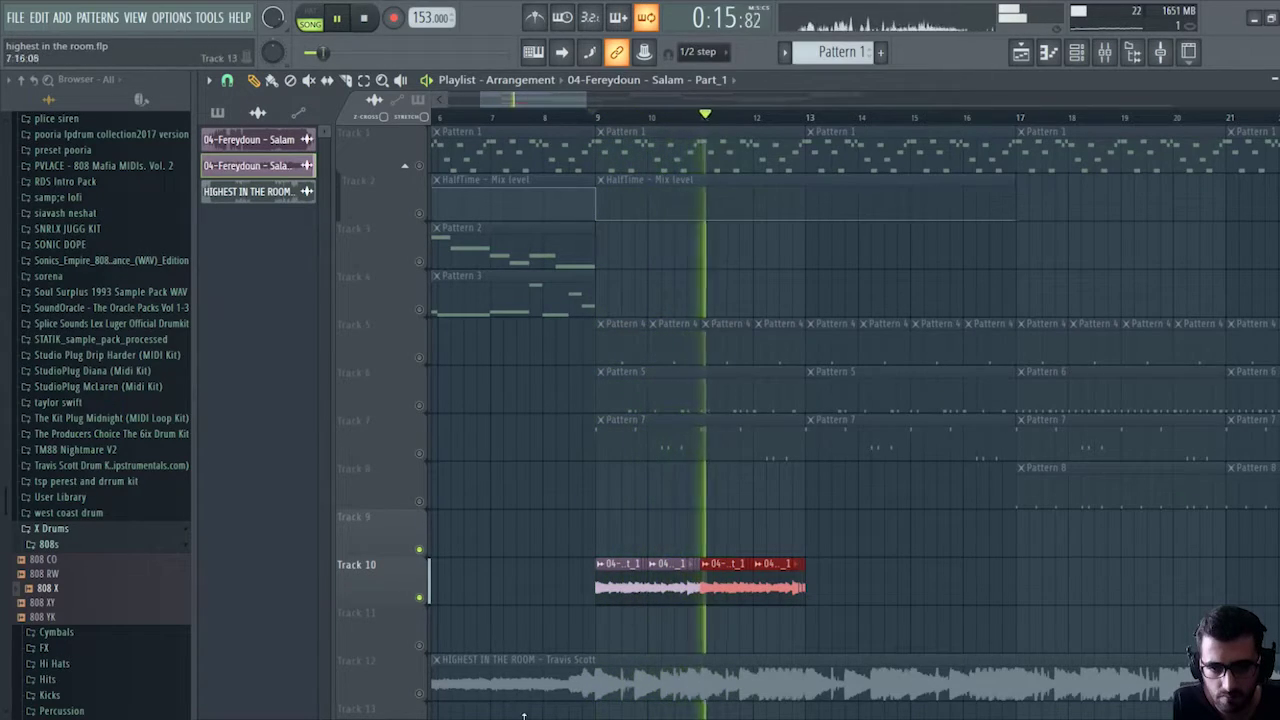
Play the Salam arrangement from bar 9 and compare it with the Highest in the Room audio on Track 12.
{"action": "key", "text": "space"}
{"action": "key", "text": "space"}
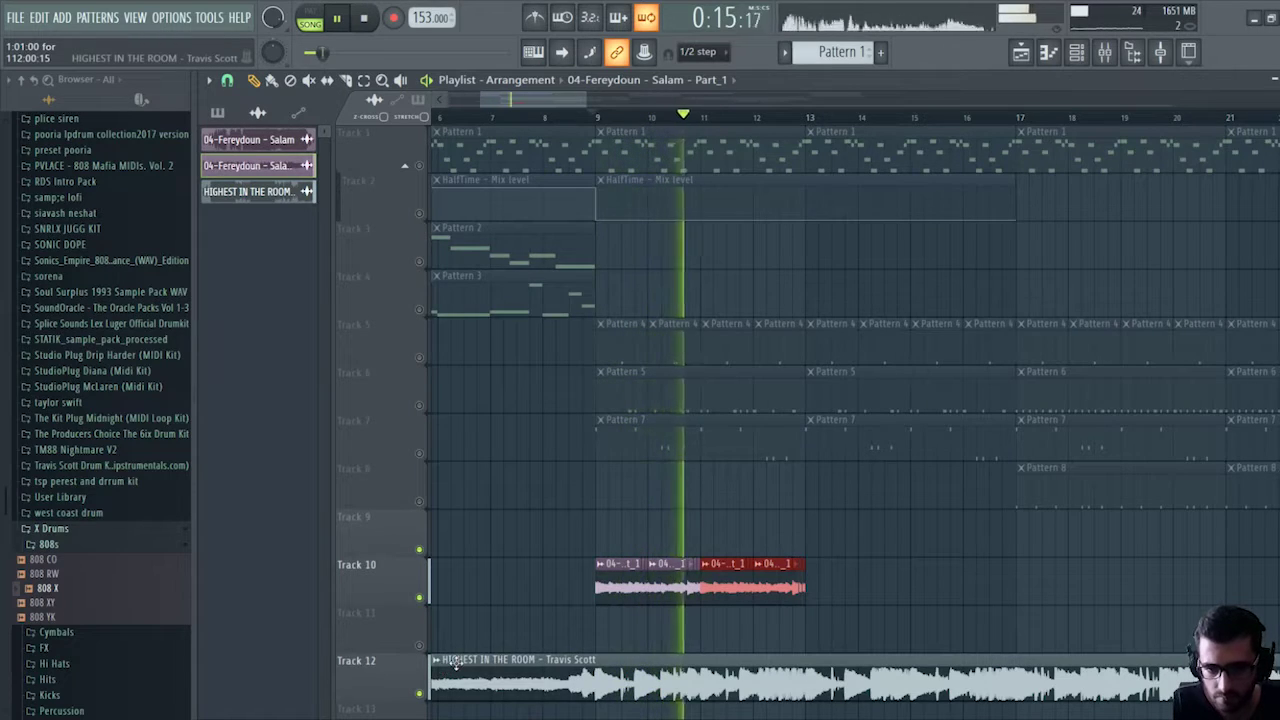
{"action": "key", "text": "space"}
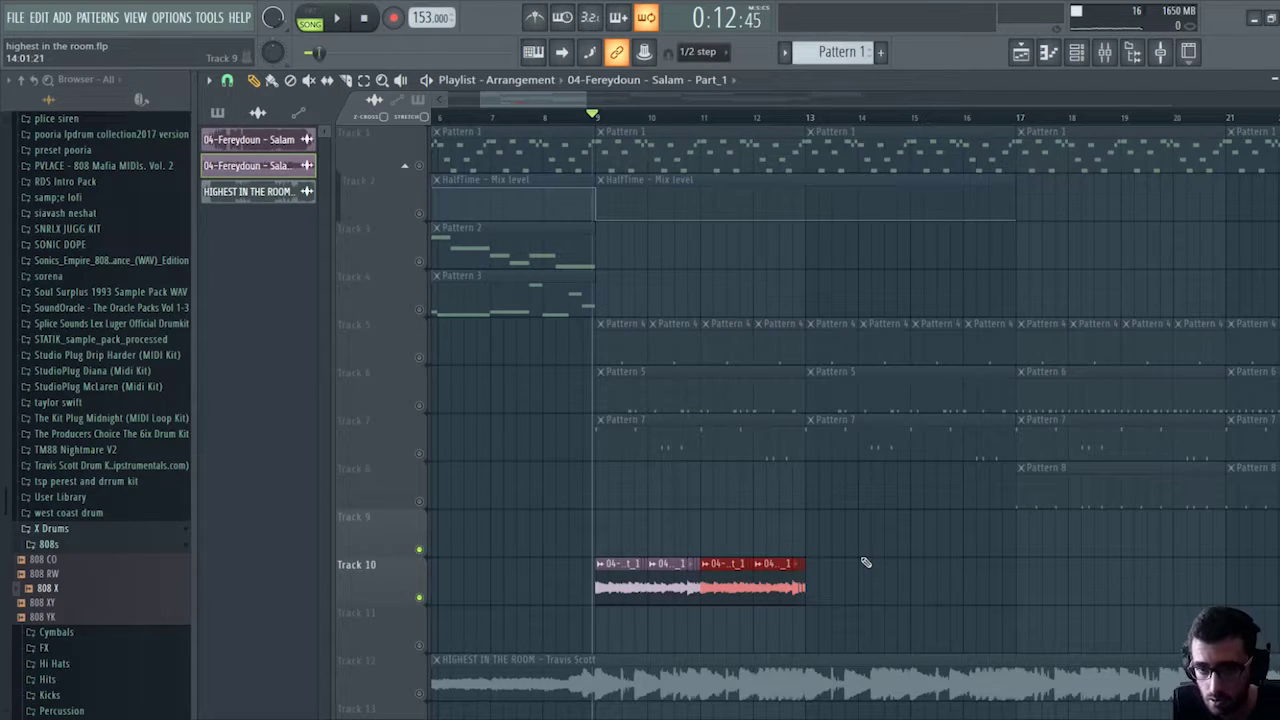
Route the Salam - Part_1 channel to mixer track 2.
{"action": "double_click", "coordinate": [751, 588]}
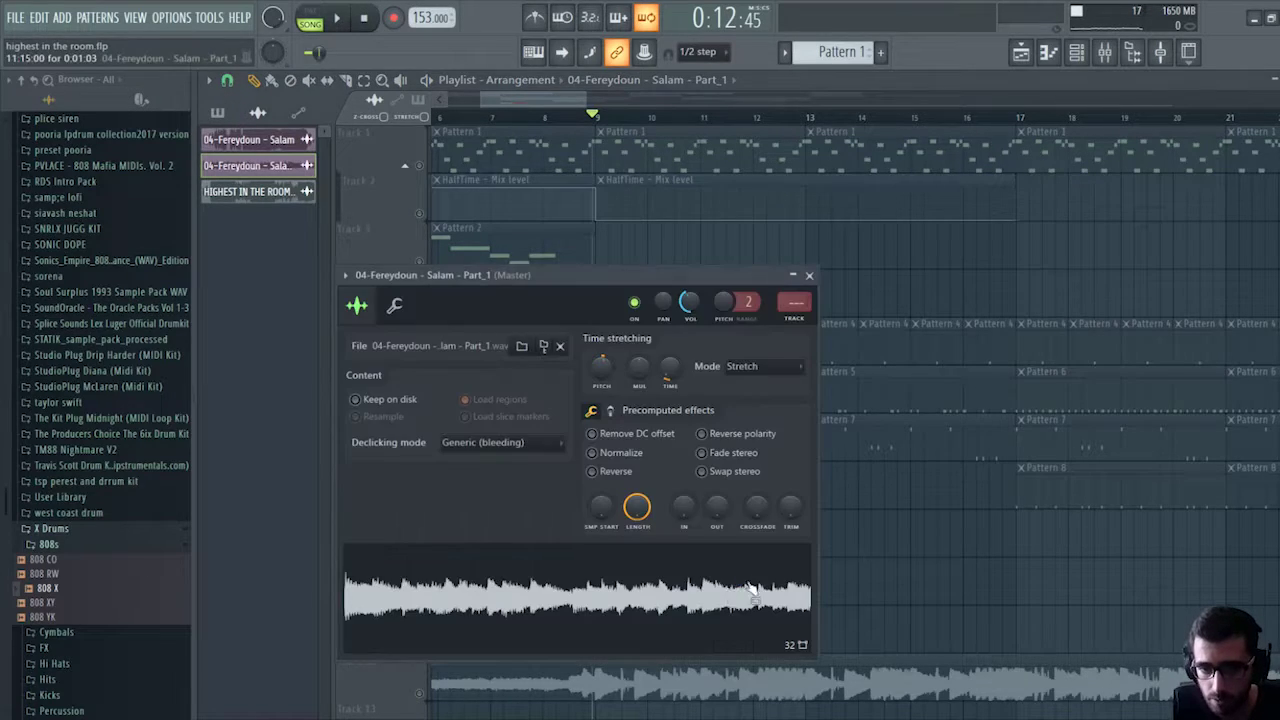
{"action": "left_click", "coordinate": [796, 318]}
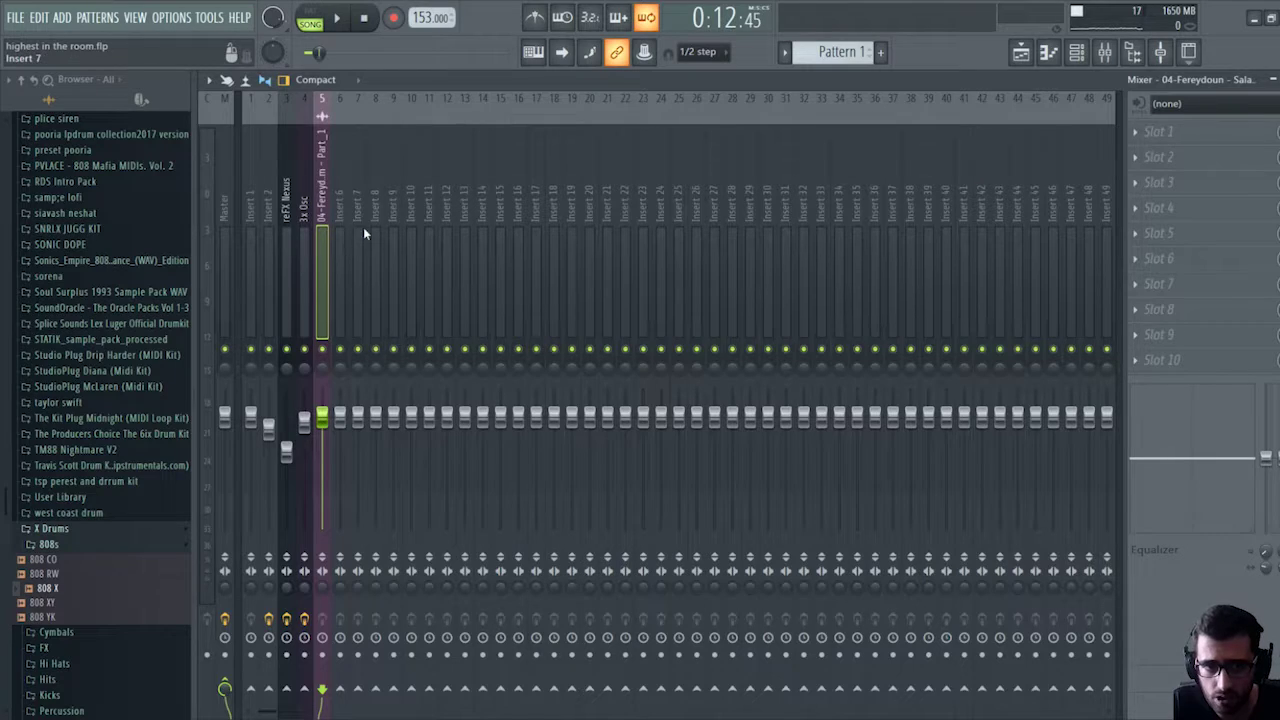
{"action": "left_click", "coordinate": [1078, 55]}
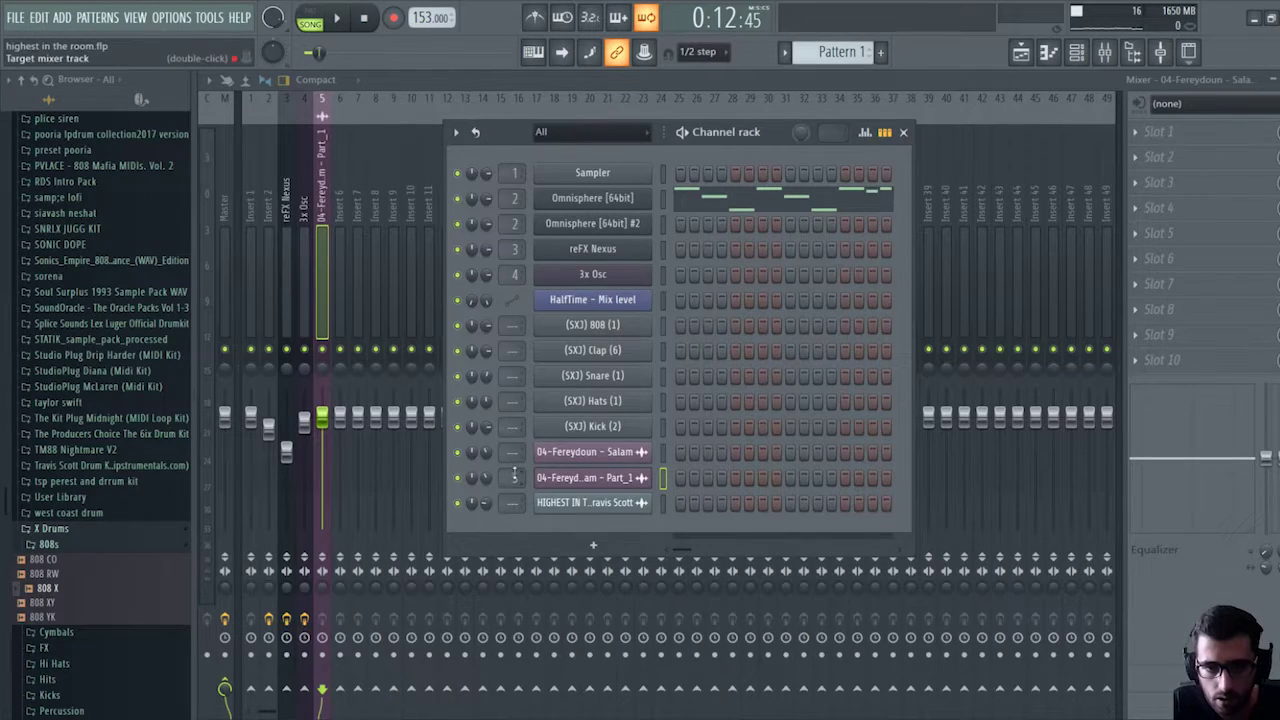
{"action": "scroll", "coordinate": [515, 476], "scroll_direction": "down", "scroll_amount": 3}
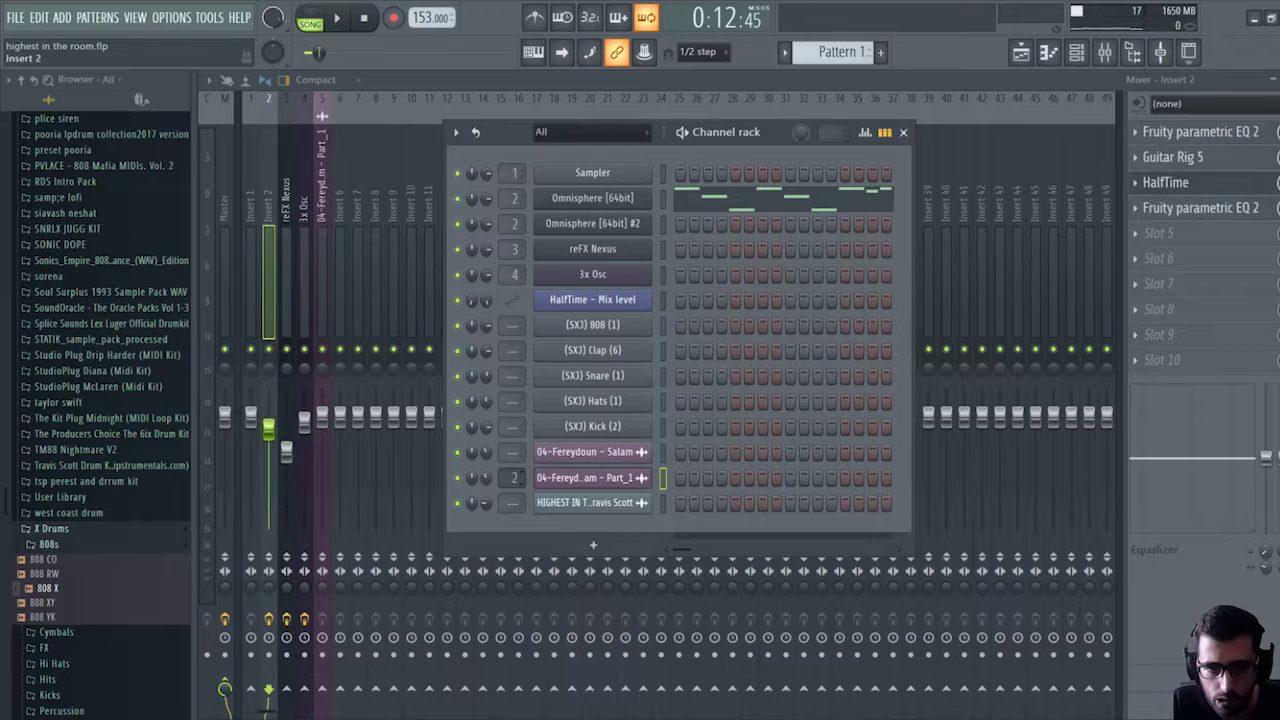
Play the Salam arrangement through Insert 2's effects and return to the playlist.
{"action": "key", "text": "space"}
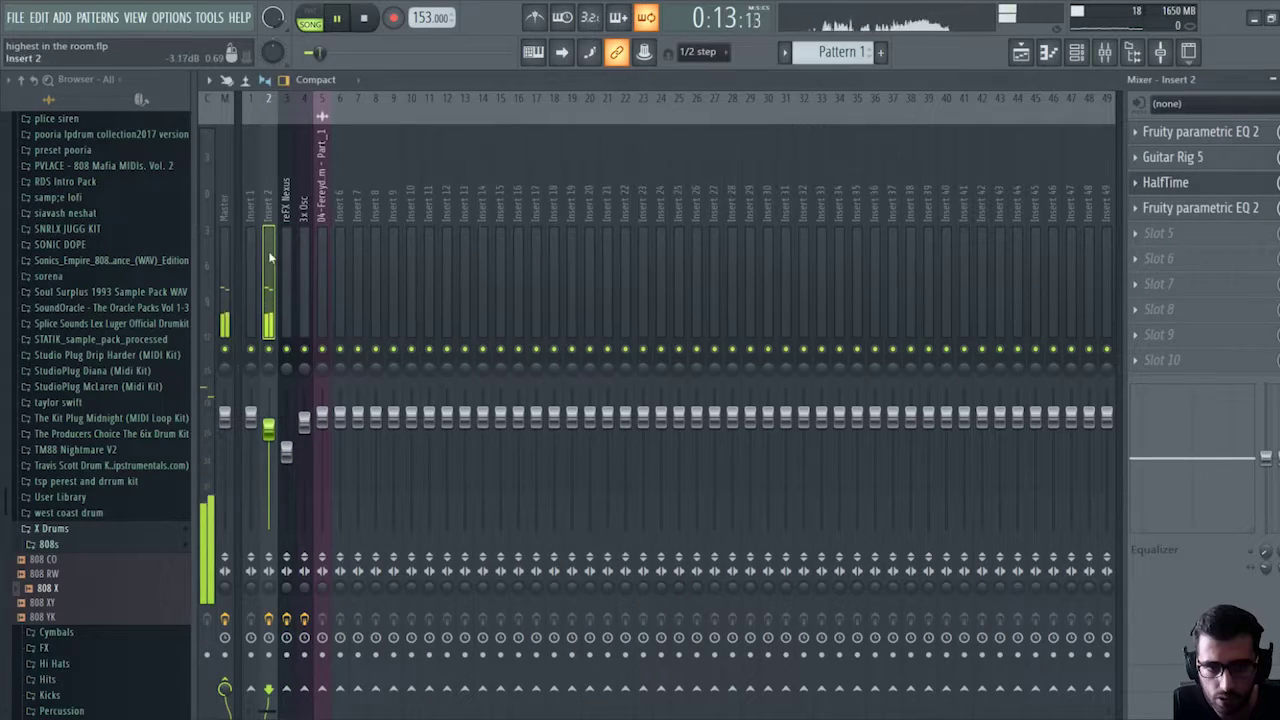
{"action": "key", "text": "F6"}
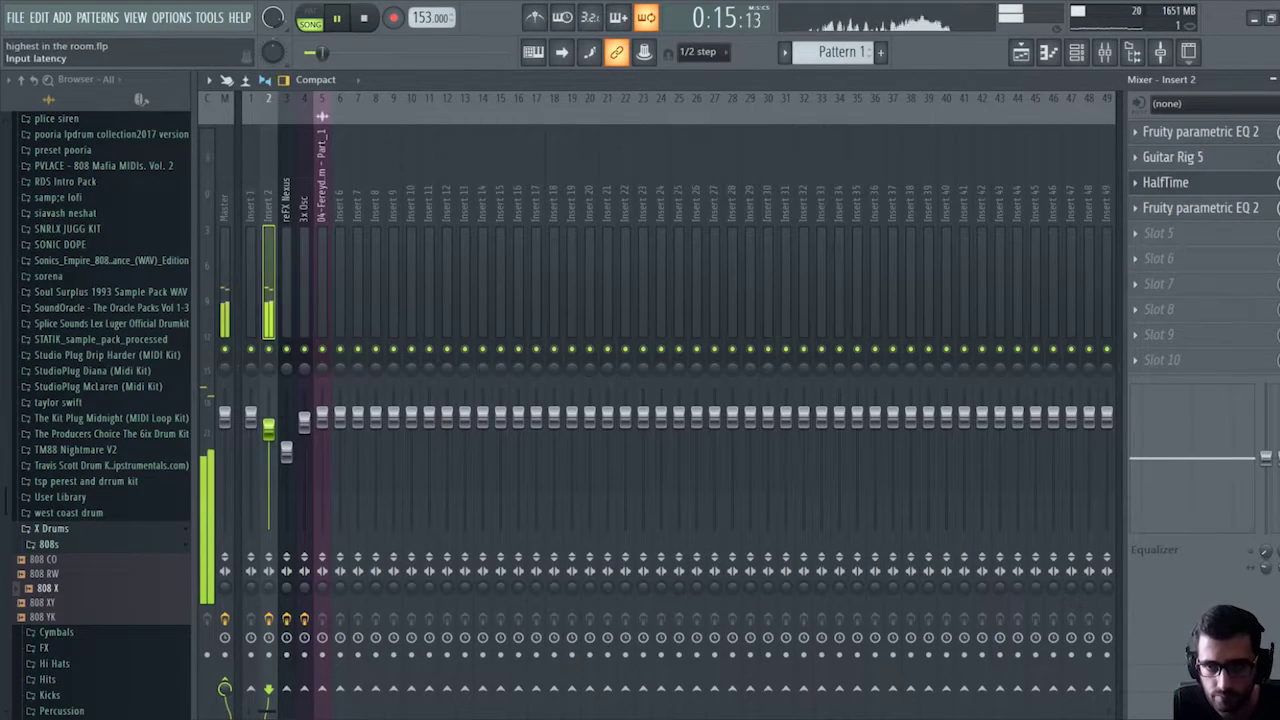
{"action": "key", "text": "F9"}
{"action": "key", "text": "F5"}
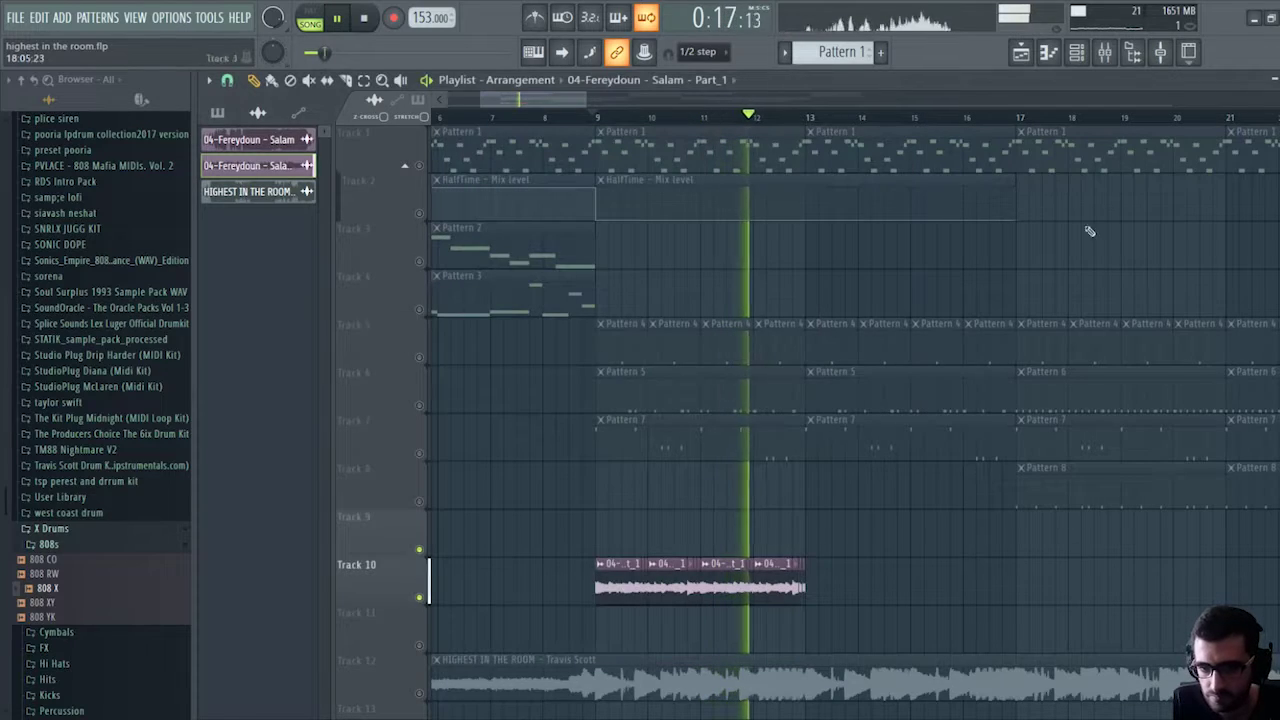
Add iZotope Vinyl to effect slot 5 of Insert 2 in the mixer.
{"action": "key", "text": "F9"}
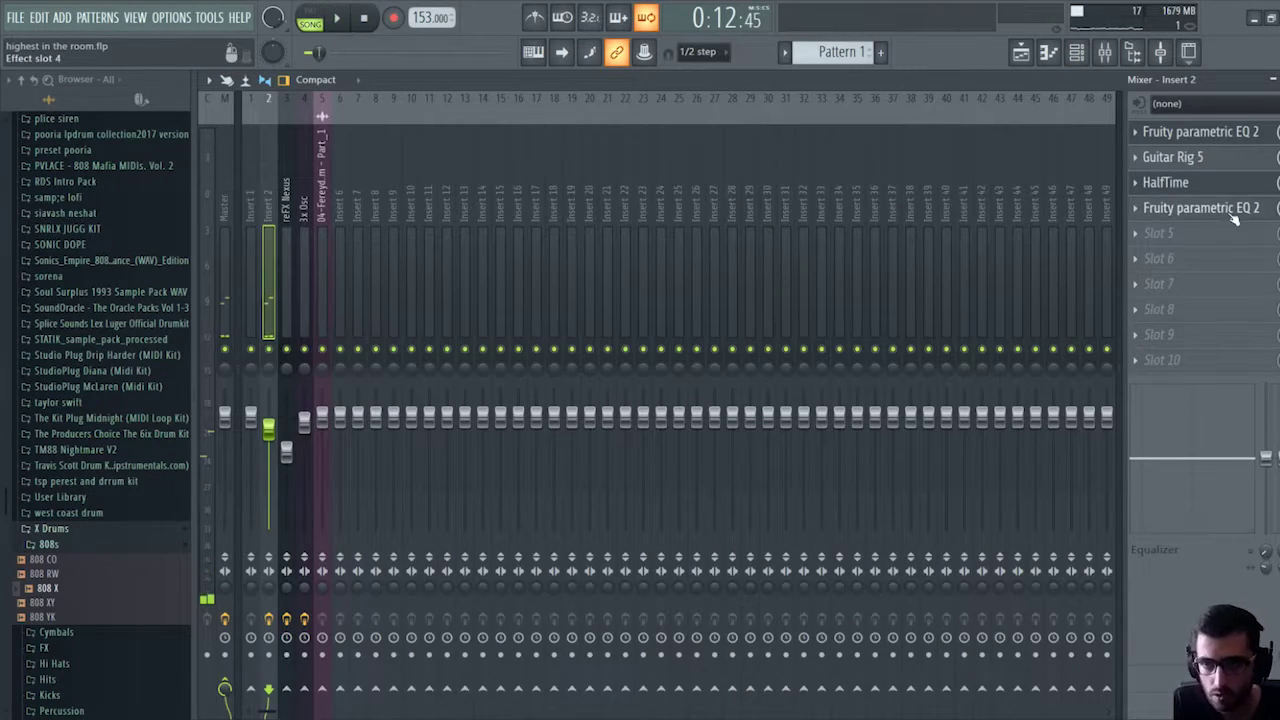
{"action": "left_click", "coordinate": [1210, 240]}
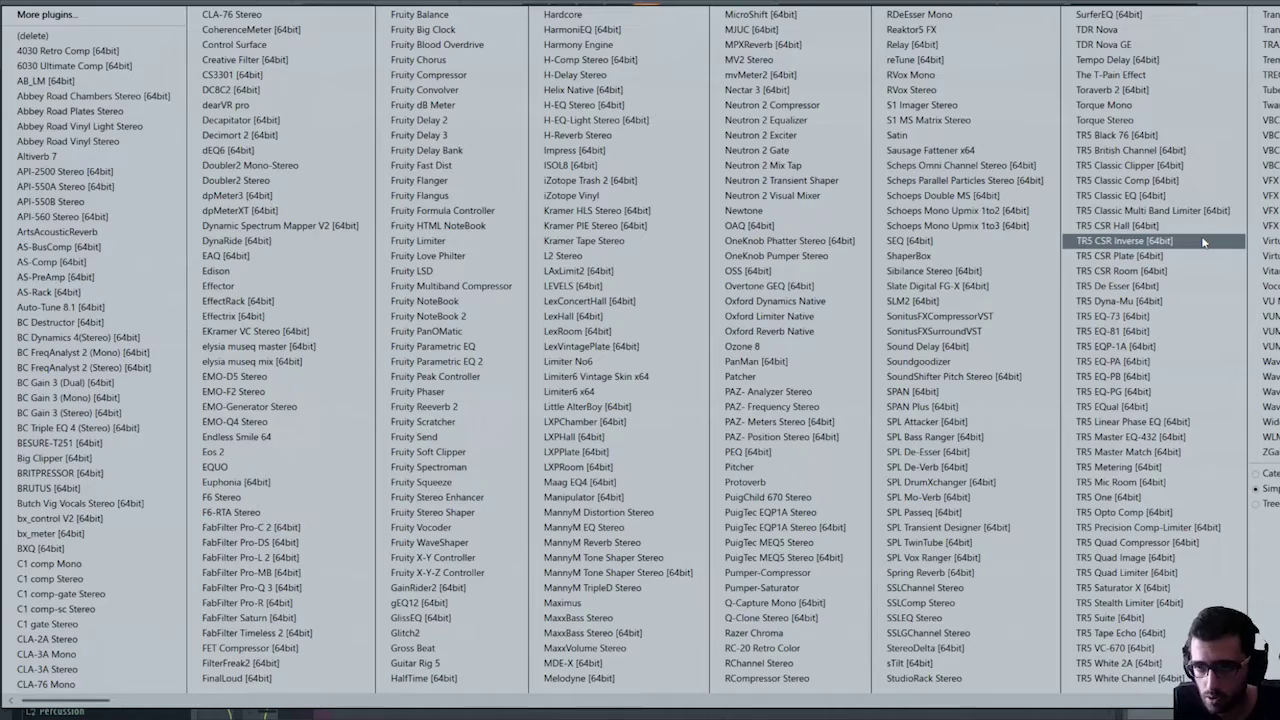
{"action": "left_click", "coordinate": [614, 196]}
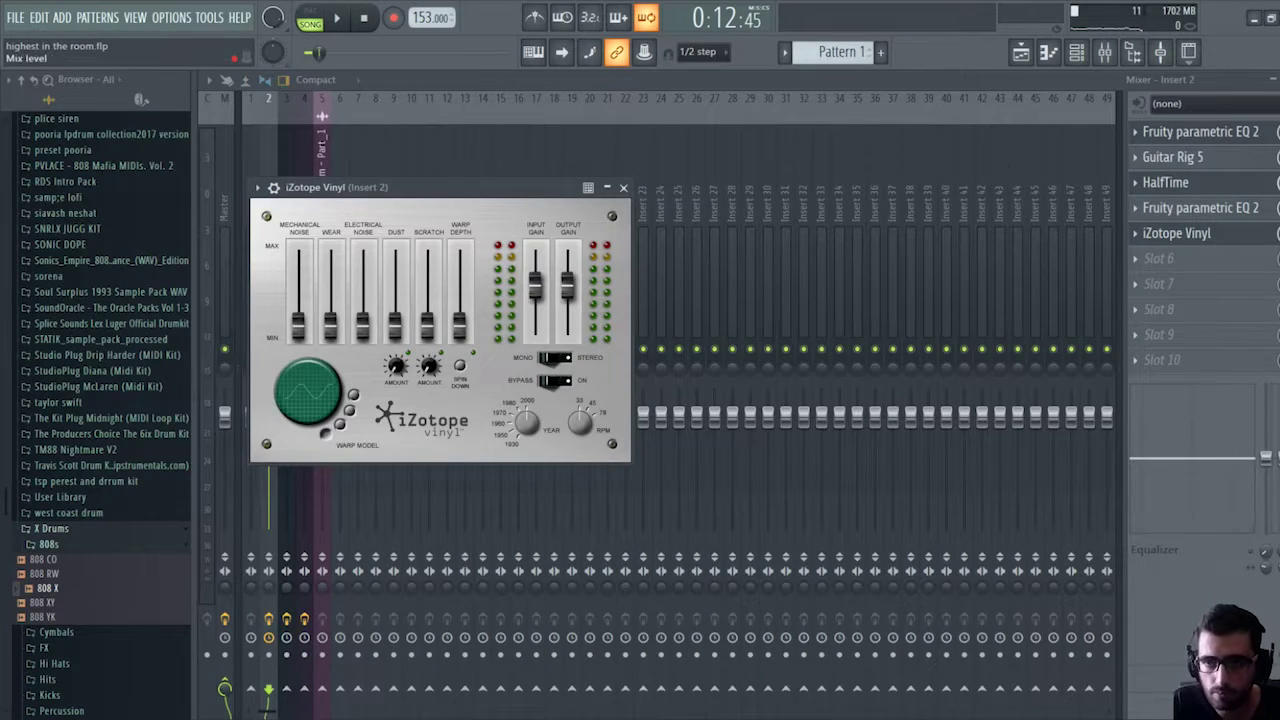
Raise the Warp Depth in iZotope Vinyl on Insert 2 while the Salam arrangement plays.
{"action": "left_click", "coordinate": [941, 287]}
{"action": "left_click", "coordinate": [1177, 233]}
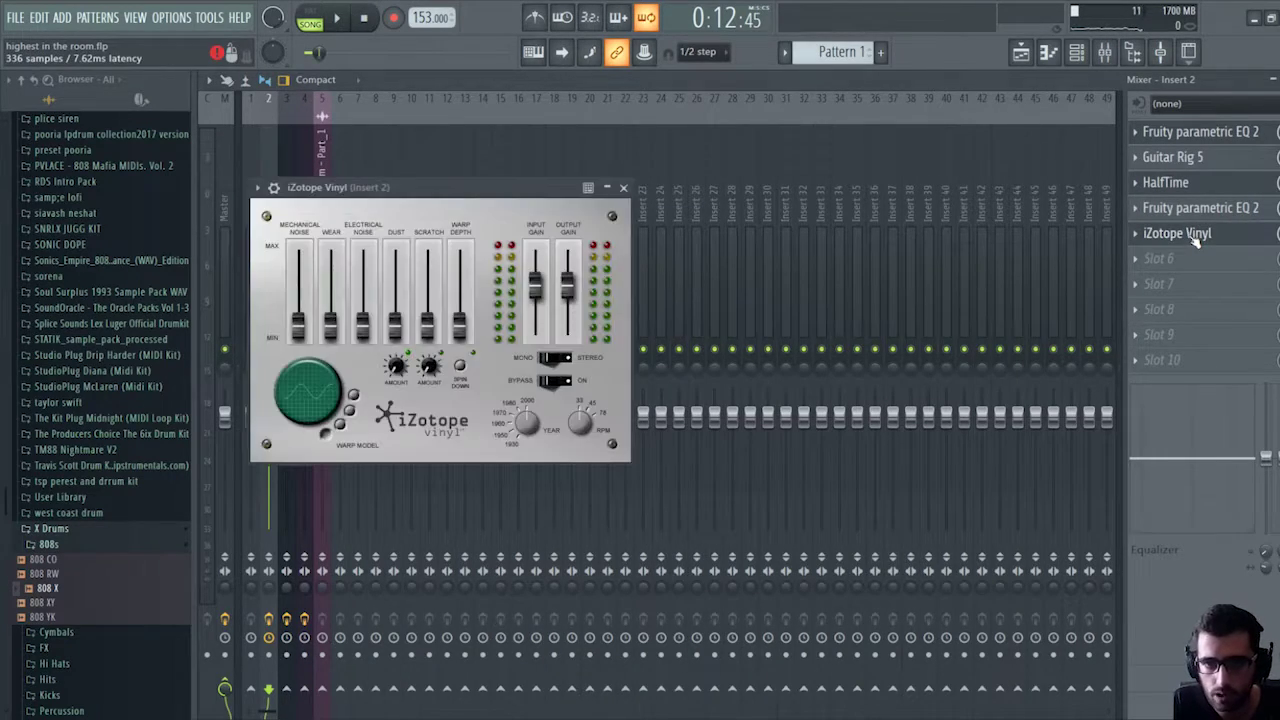
{"action": "key", "text": "space"}
{"action": "left_click_drag", "start_coordinate": [459, 326], "coordinate": [473, 300]}
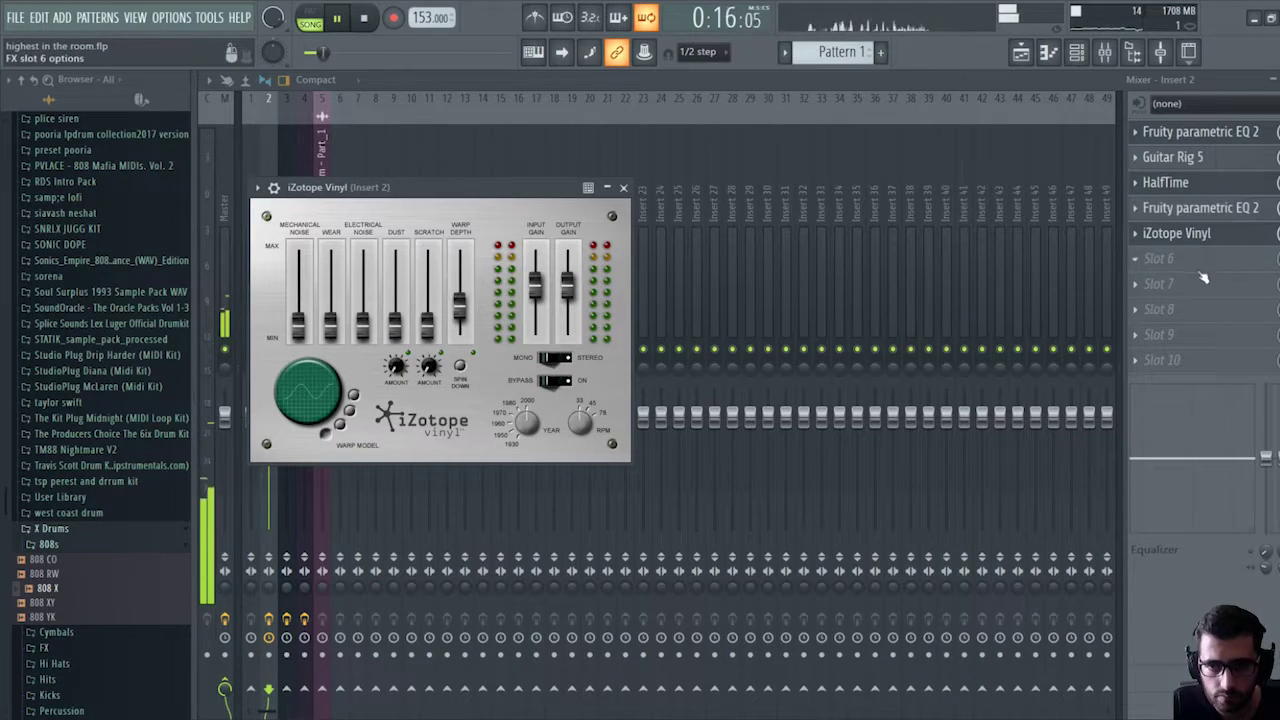
Add Fruity Chorus to effect slot 6 of Insert 2 and audition it with its default settings.
{"action": "left_click", "coordinate": [1160, 258]}
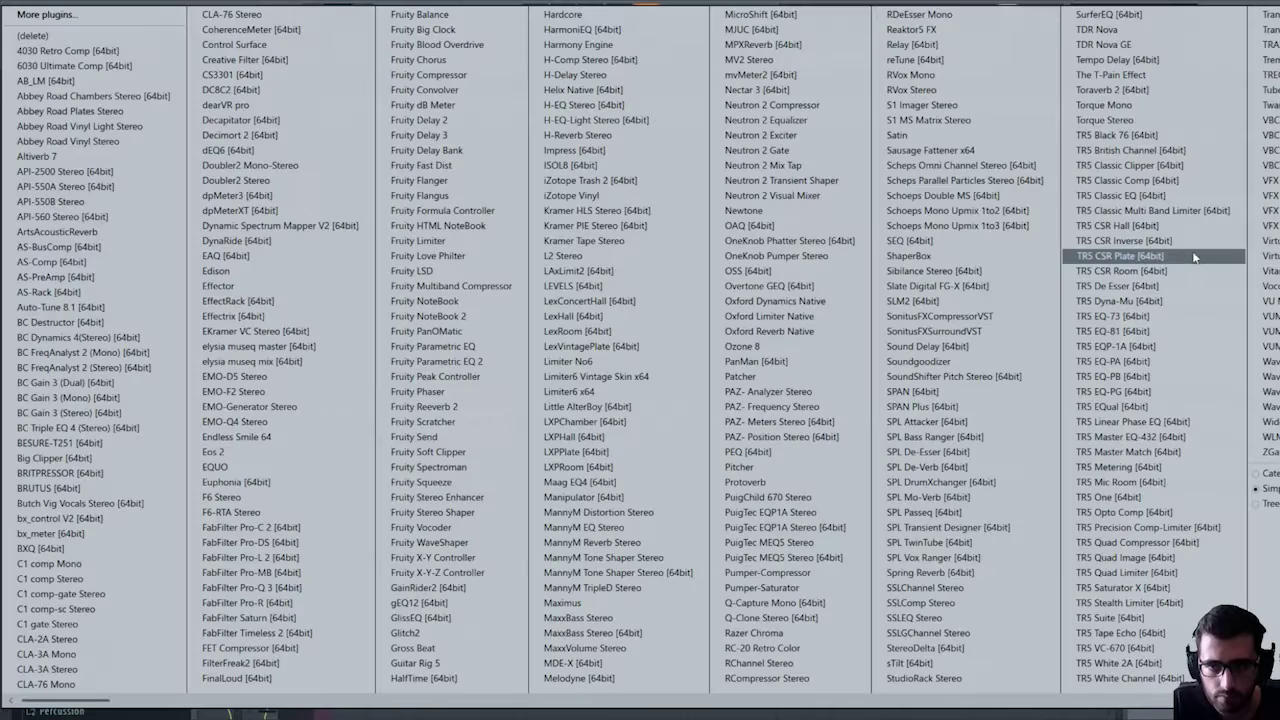
{"action": "left_click", "coordinate": [467, 60]}
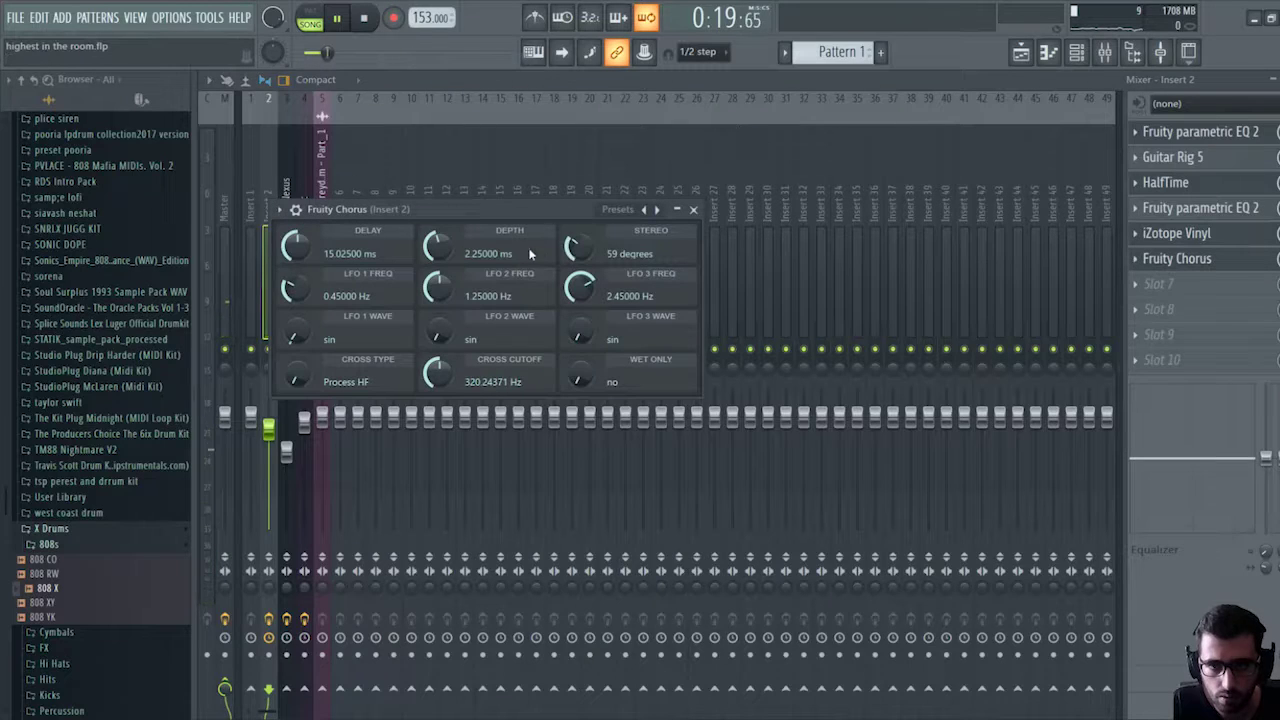
{"action": "key", "text": "space"}
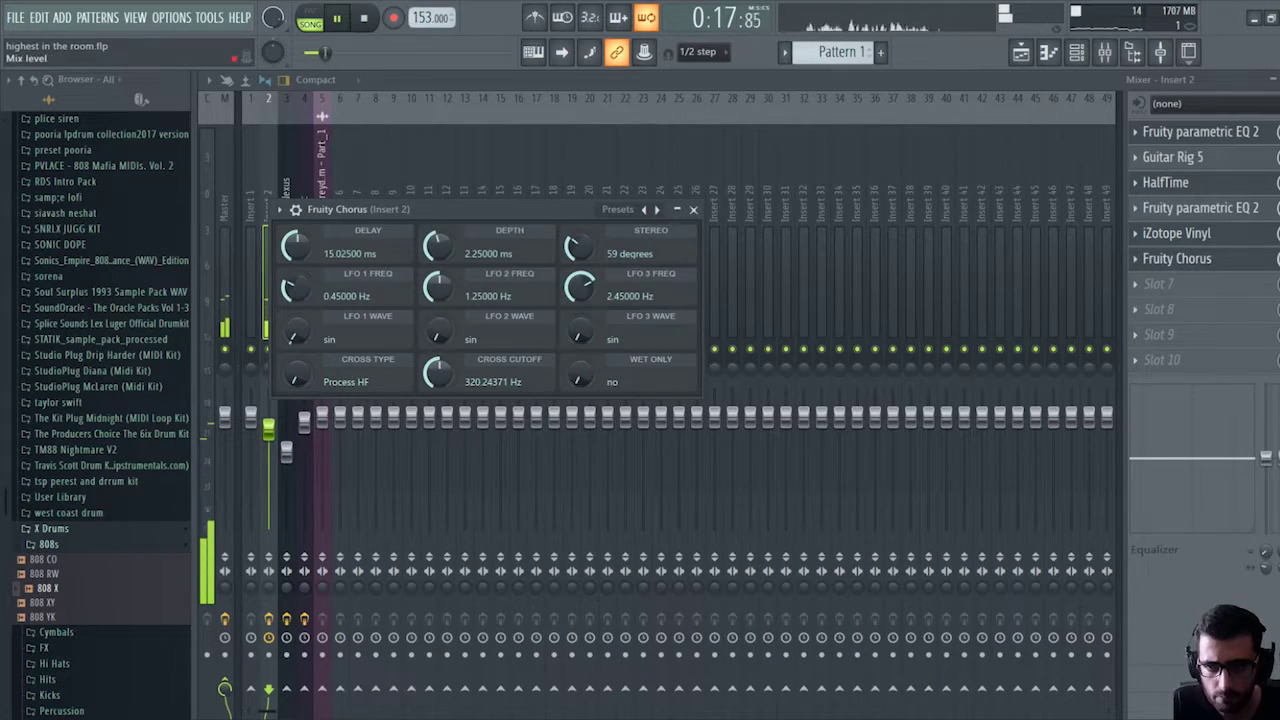
{"action": "left_click", "coordinate": [693, 209]}
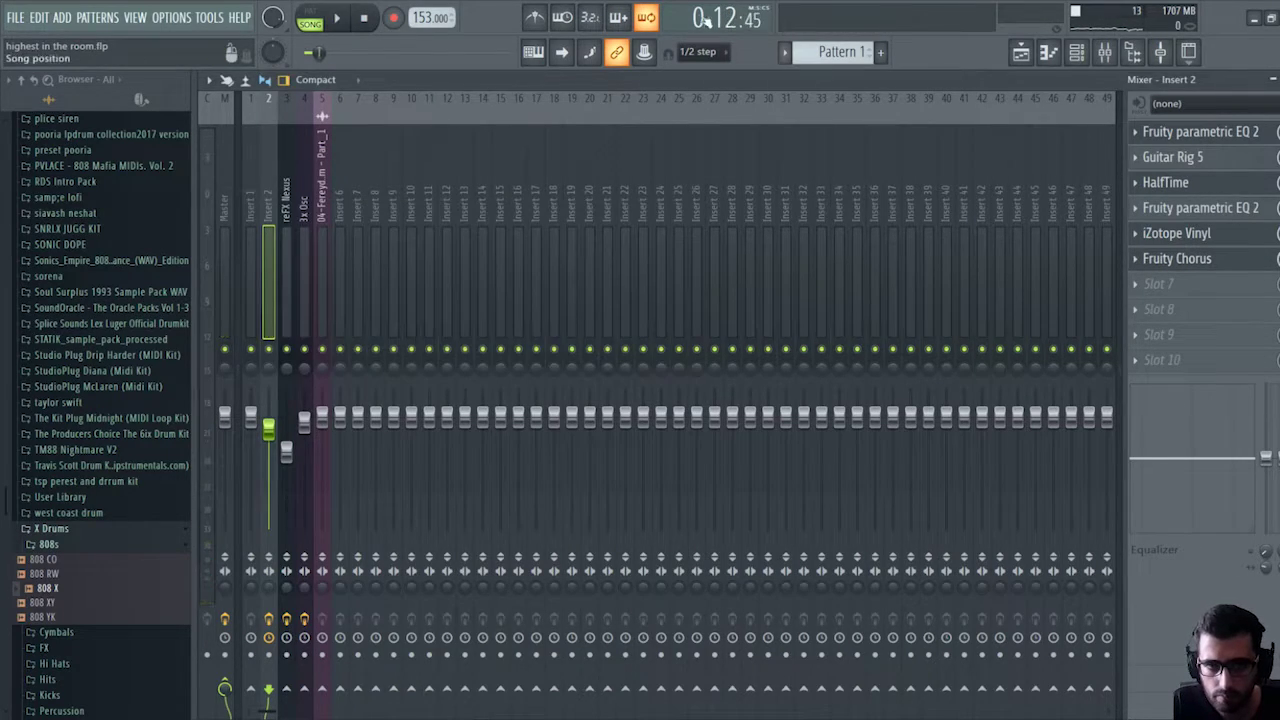
Return to the playlist and check the channel settings of the Salam - Part_1 clip on Track 10.
{"action": "left_click", "coordinate": [1021, 52]}
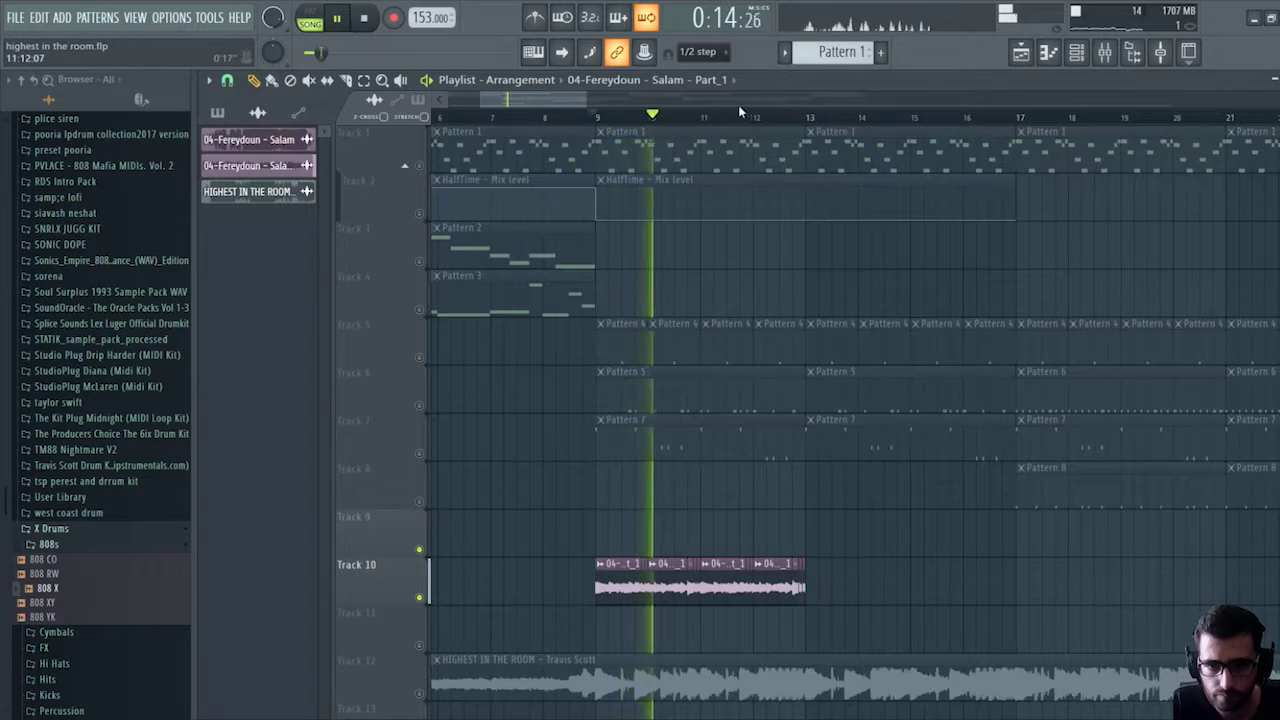
{"action": "double_click", "coordinate": [718, 564]}
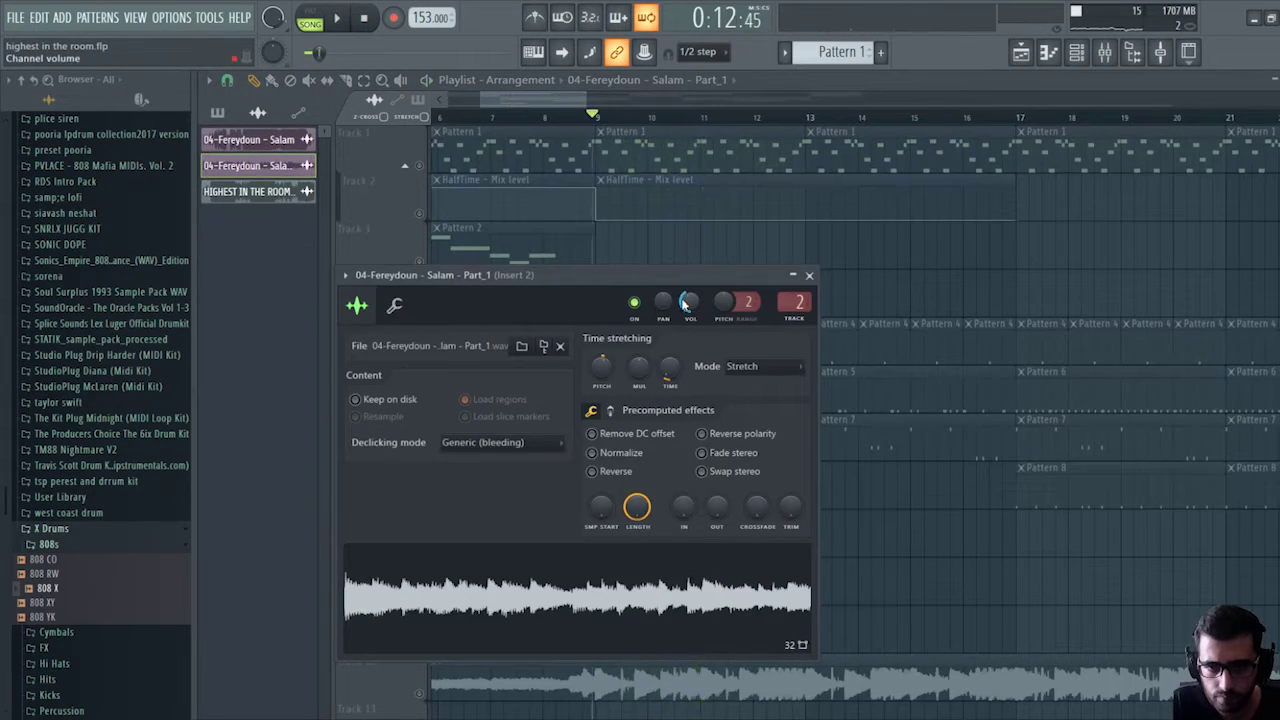
{"action": "left_click", "coordinate": [809, 275]}
Duplicate the Salam clips at bars 9 to 12 on Track 10 into bars 13 to 16.
{"action": "scroll", "coordinate": [650, 117], "scroll_direction": "down", "scroll_amount": 3}
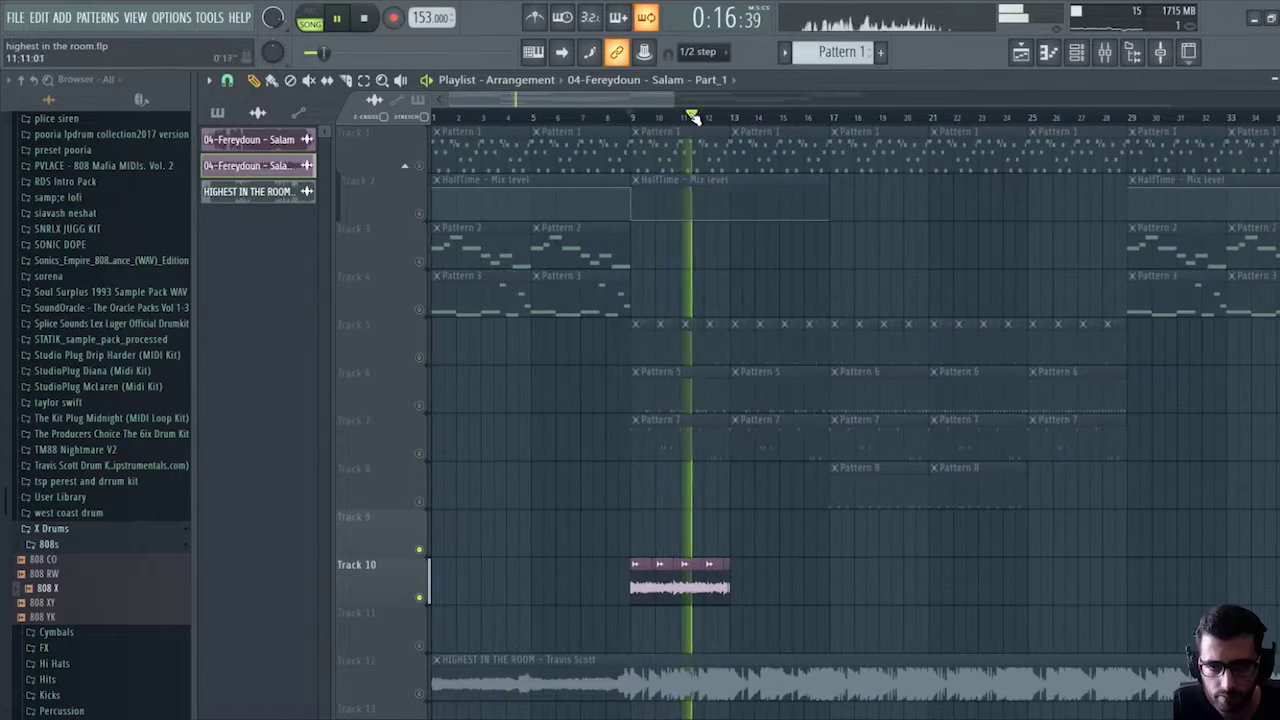
{"action": "left_click_drag", "start_coordinate": [645, 117], "coordinate": [730, 117]}
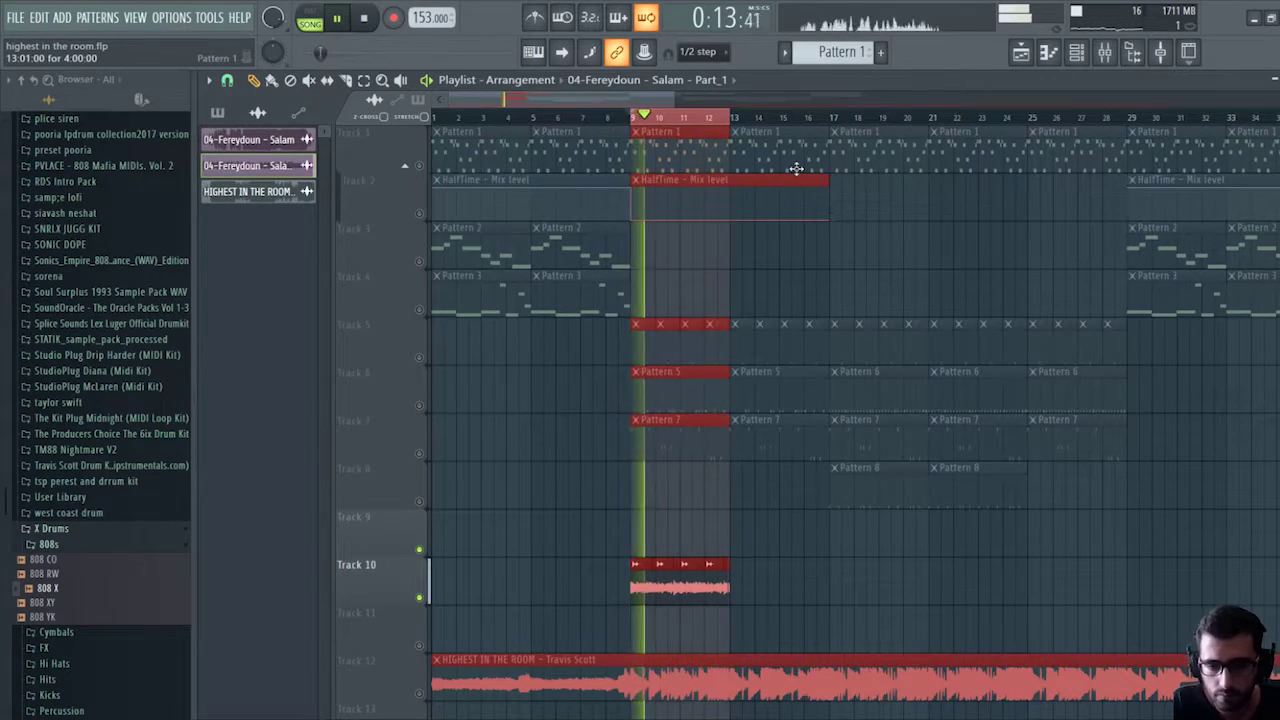
{"action": "scroll", "coordinate": [669, 569], "scroll_direction": "down", "scroll_amount": 2}
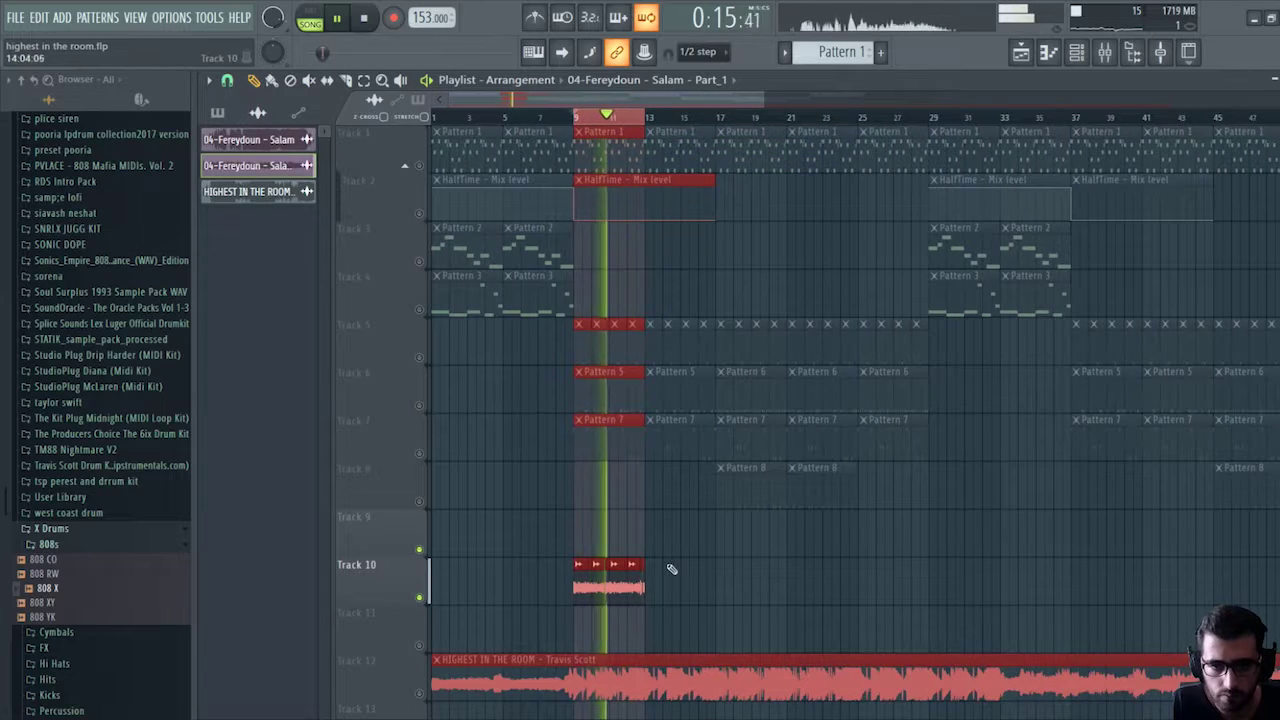
{"action": "left_click_drag", "start_coordinate": [669, 569], "coordinate": [653, 600]}
{"action": "key", "text": "space"}
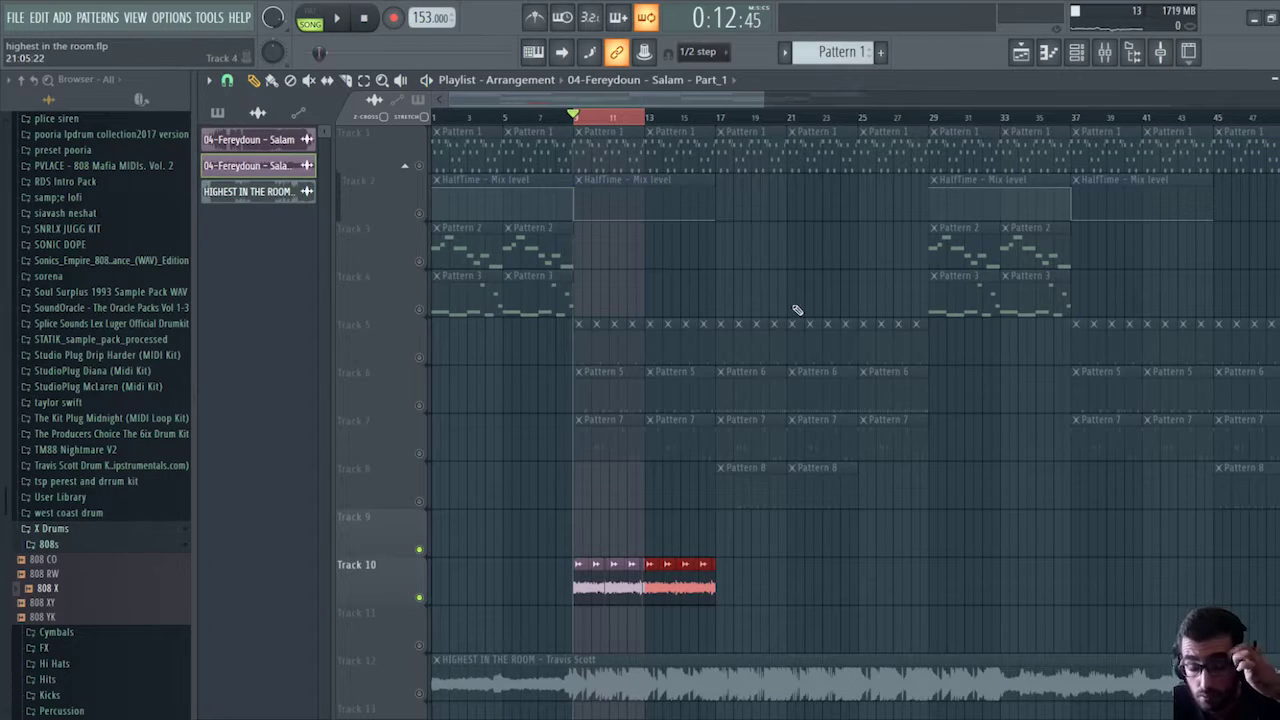
Select bars 9 to 16 of the arrangement and unmute all tracks except Track 1.
{"action": "left_click_drag", "start_coordinate": [645, 117], "coordinate": [712, 120]}
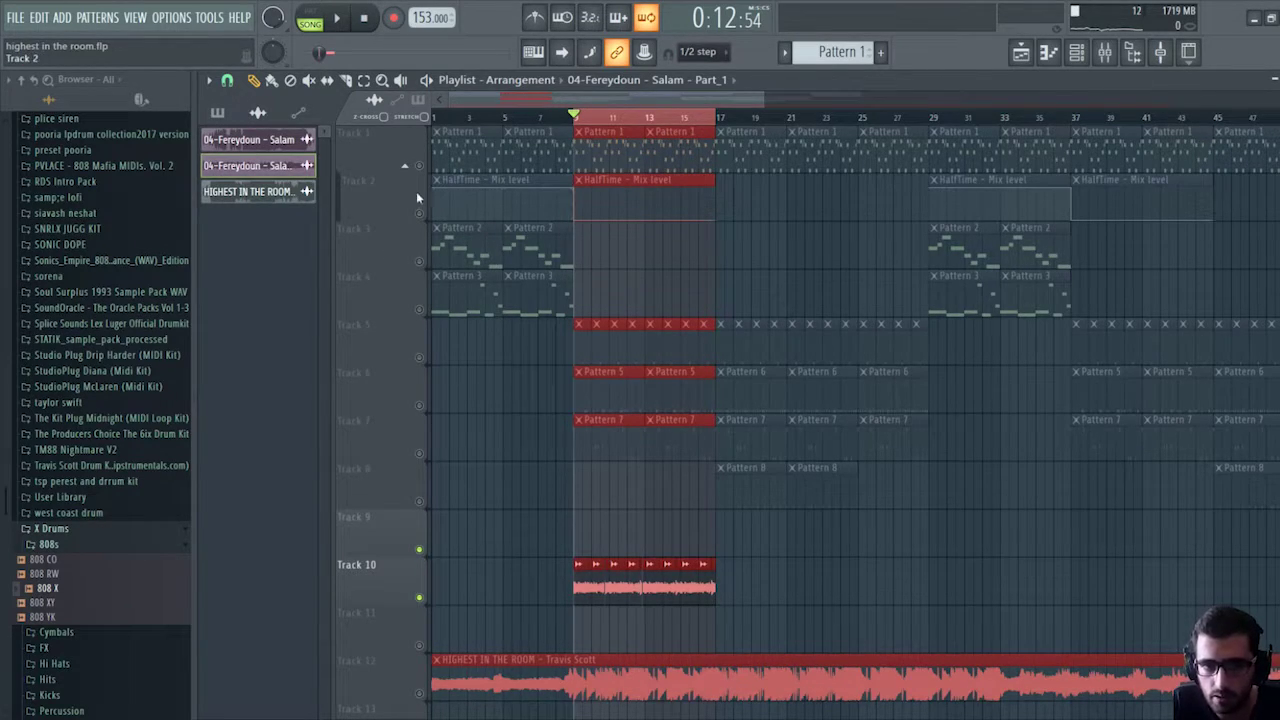
{"action": "left_click", "coordinate": [421, 166]}
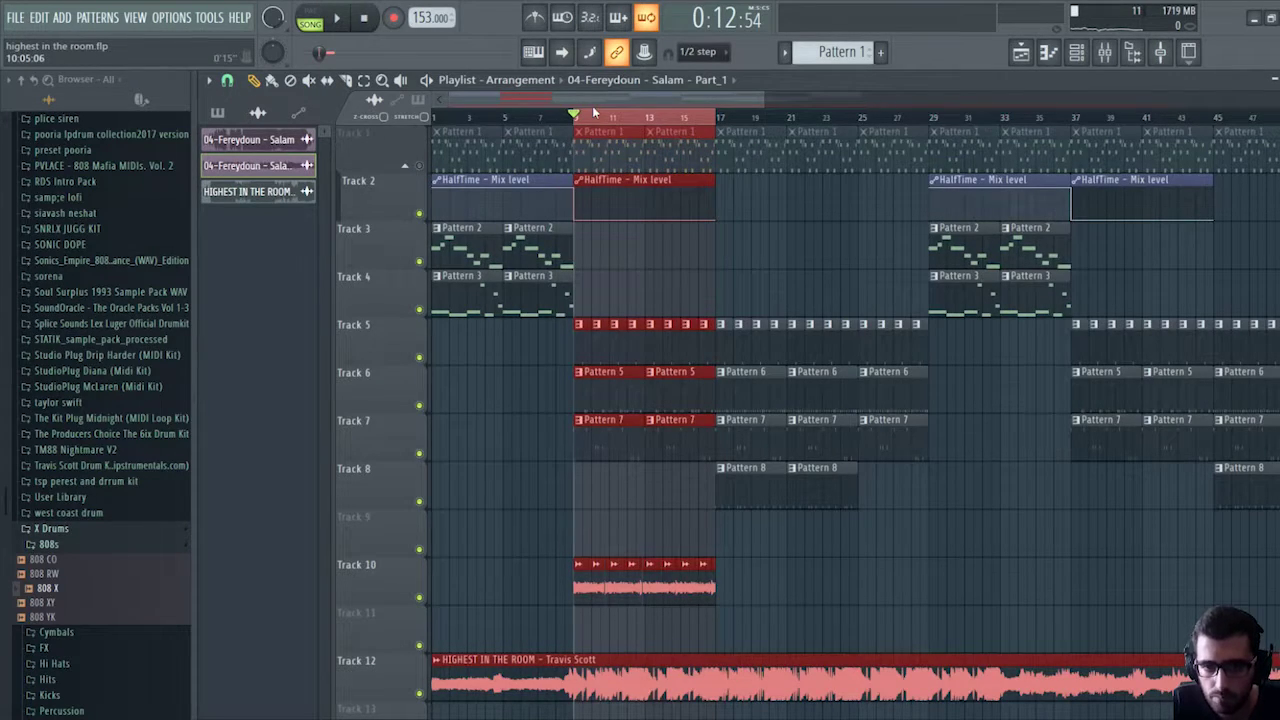
Copy the eight-bar Salam section on Track 10 to bars 1 to 8 and repeat the result over bars 17 to 32.
{"action": "scroll", "coordinate": [593, 112], "scroll_direction": "right", "scroll_amount": 1}
{"action": "left_click", "coordinate": [600, 582]}
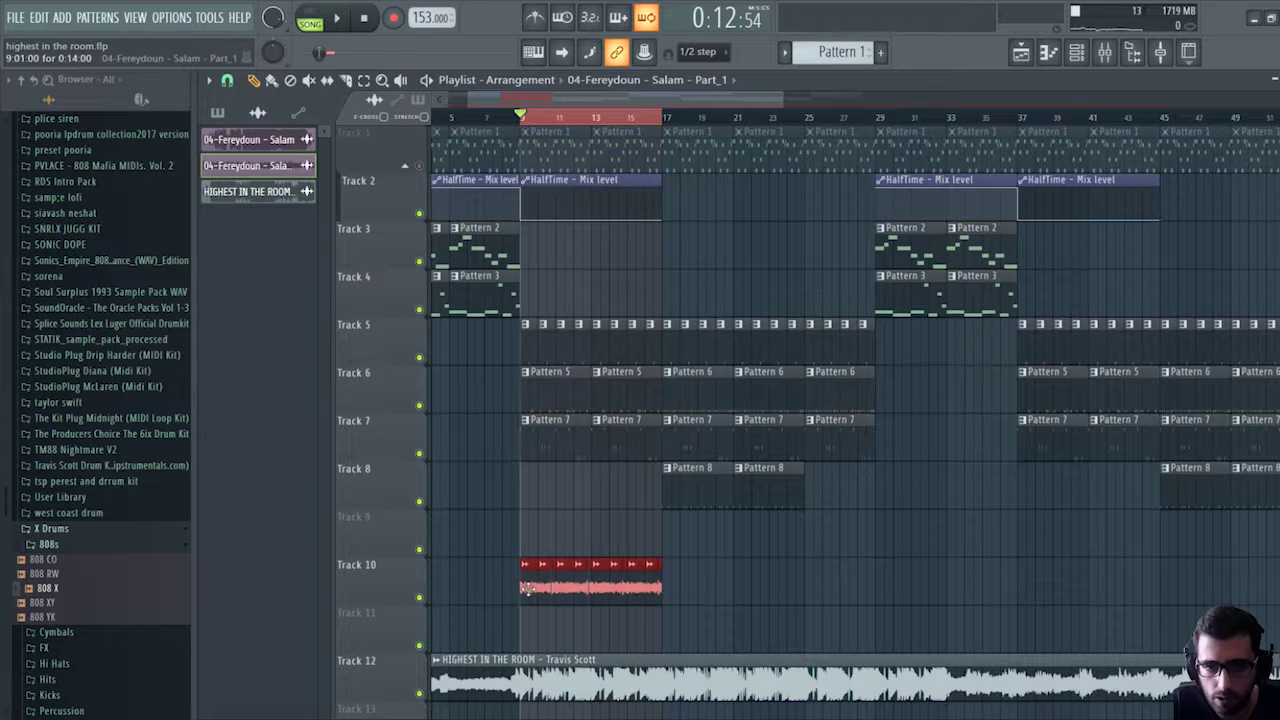
{"action": "left_click_drag", "start_coordinate": [513, 590], "coordinate": [331, 583]}
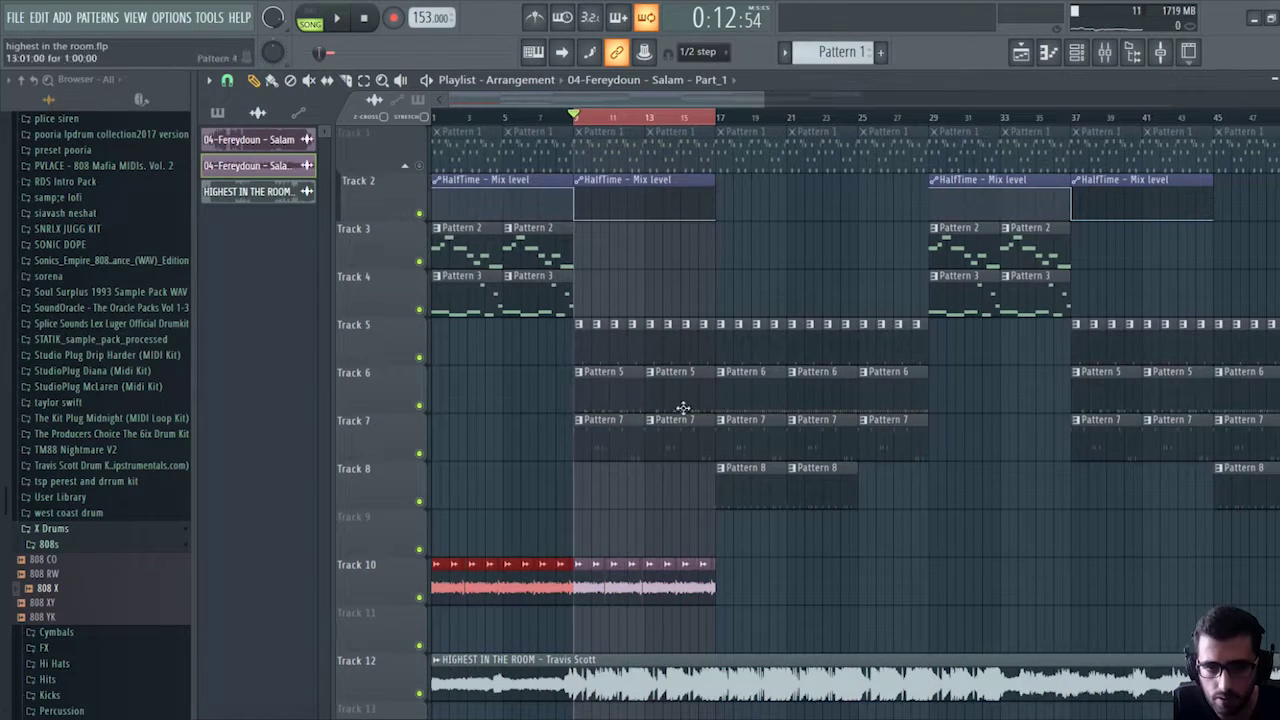
{"action": "left_click_drag", "start_coordinate": [768, 556], "coordinate": [729, 592]}
Mute the Highest in the Room audio on Track 12 and briefly play the arrangement from bar 1.
{"action": "left_click", "coordinate": [478, 117]}
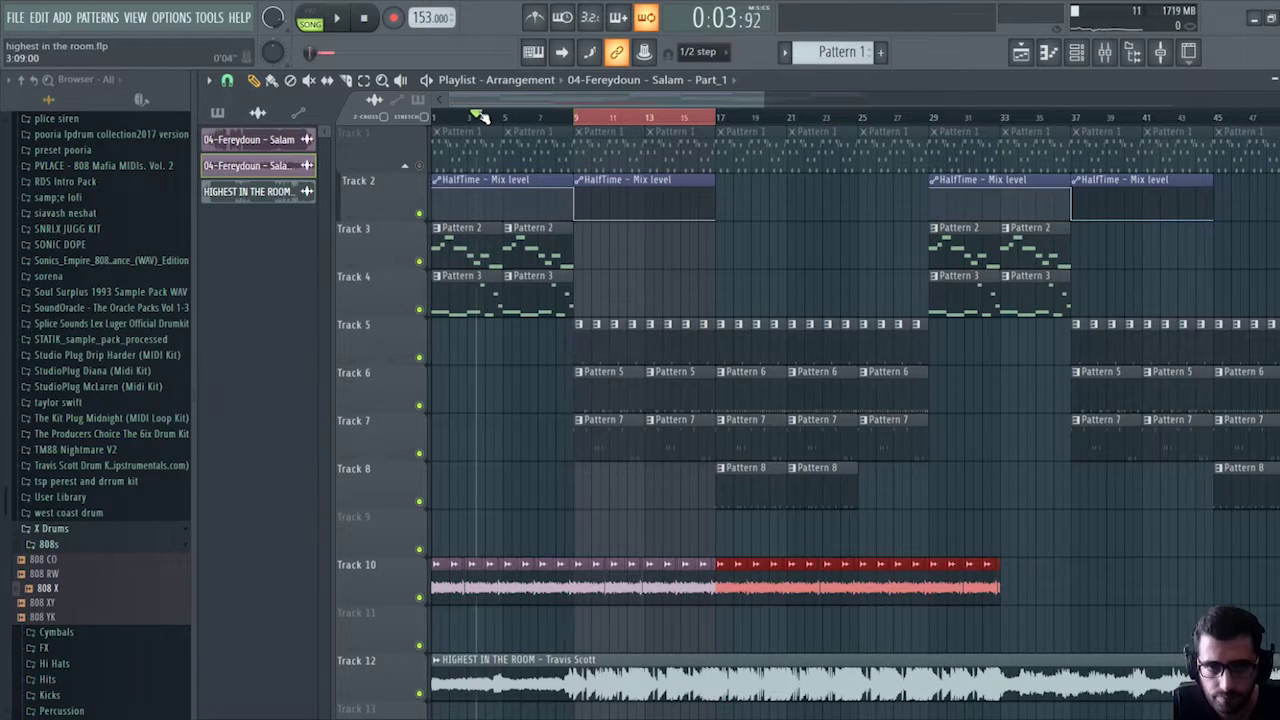
{"action": "left_click", "coordinate": [432, 118]}
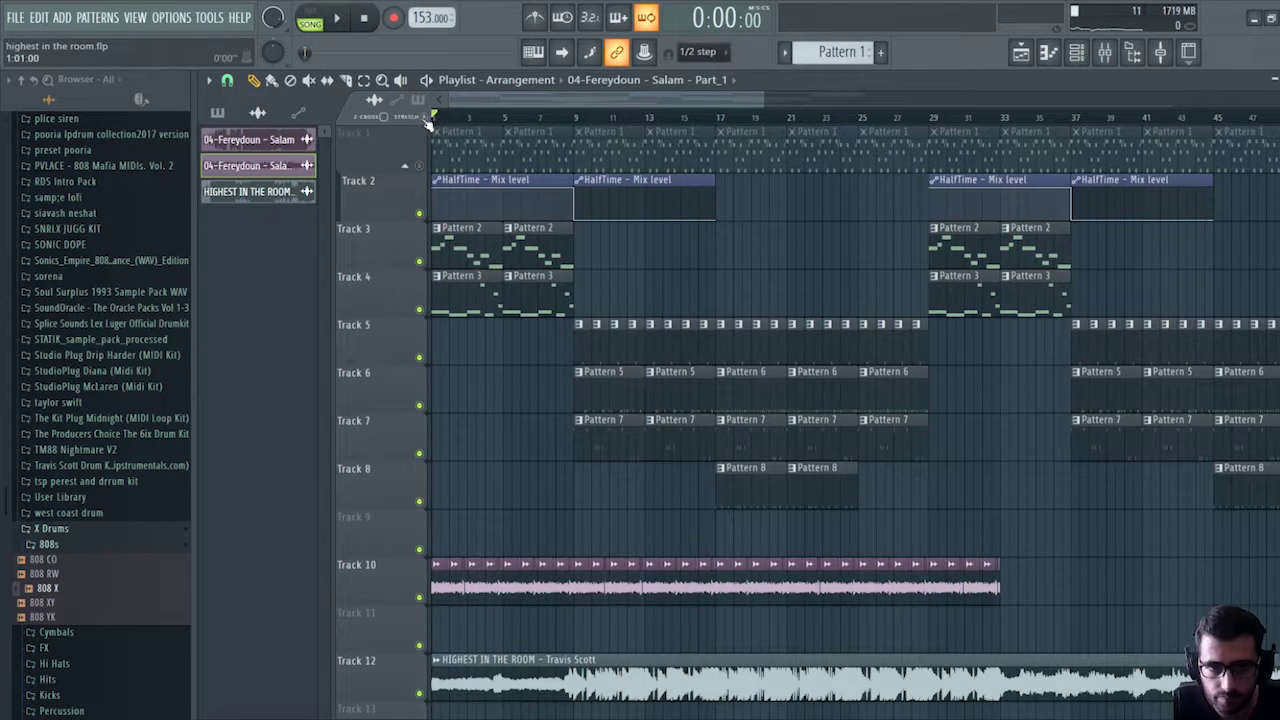
{"action": "left_click", "coordinate": [420, 693]}
{"action": "key", "text": "space"}
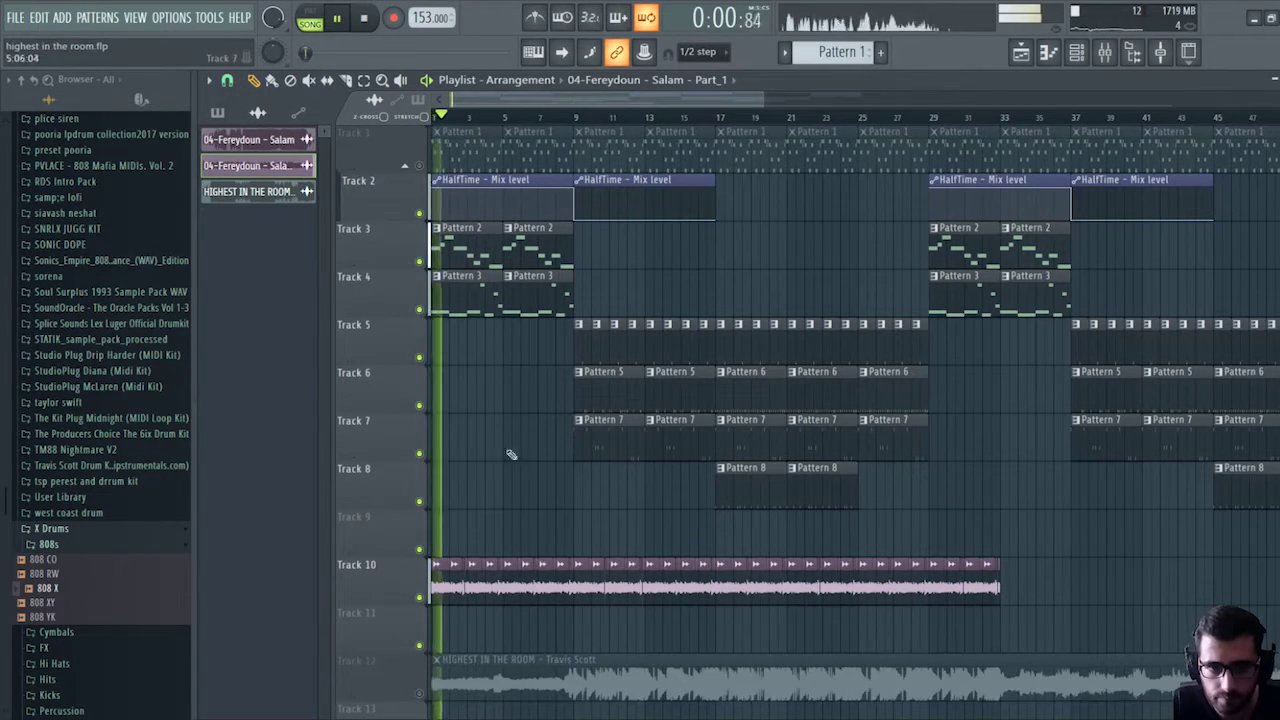
{"action": "key", "text": "space"}
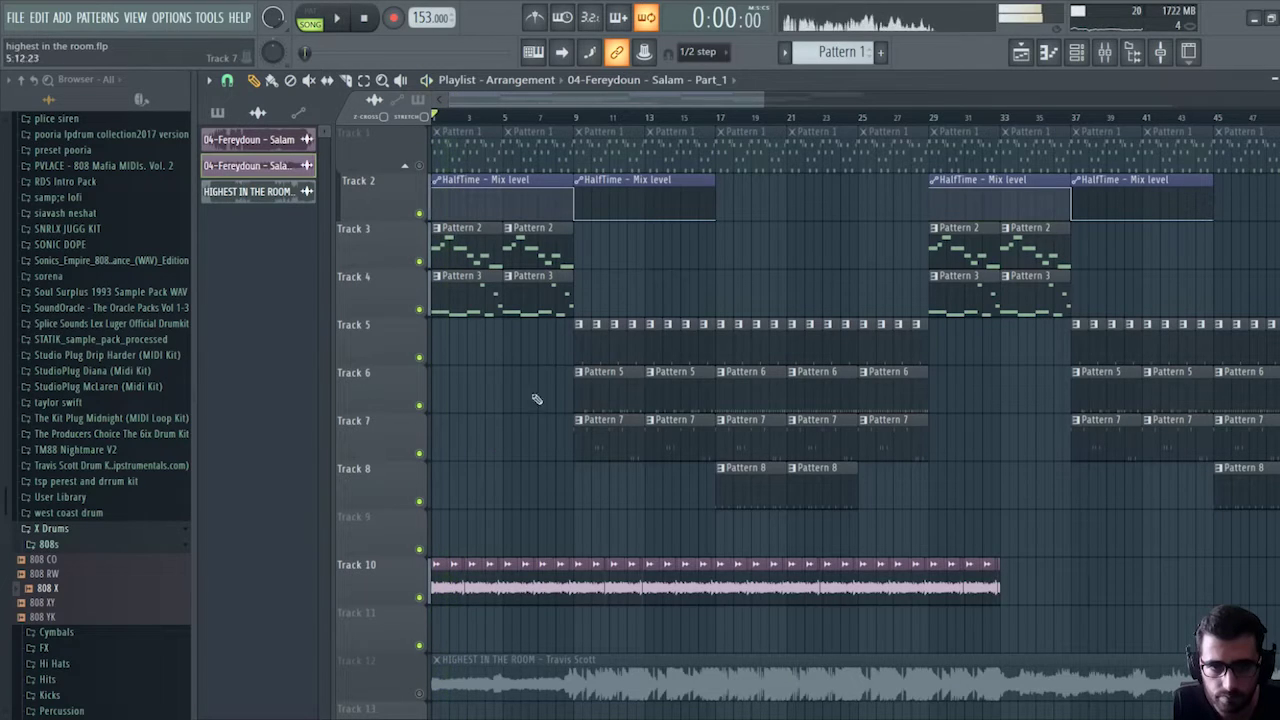
Check the mixer levels while the arrangement plays from the start and return to the playlist.
{"action": "left_click", "coordinate": [1107, 53]}
{"action": "key", "text": "space"}
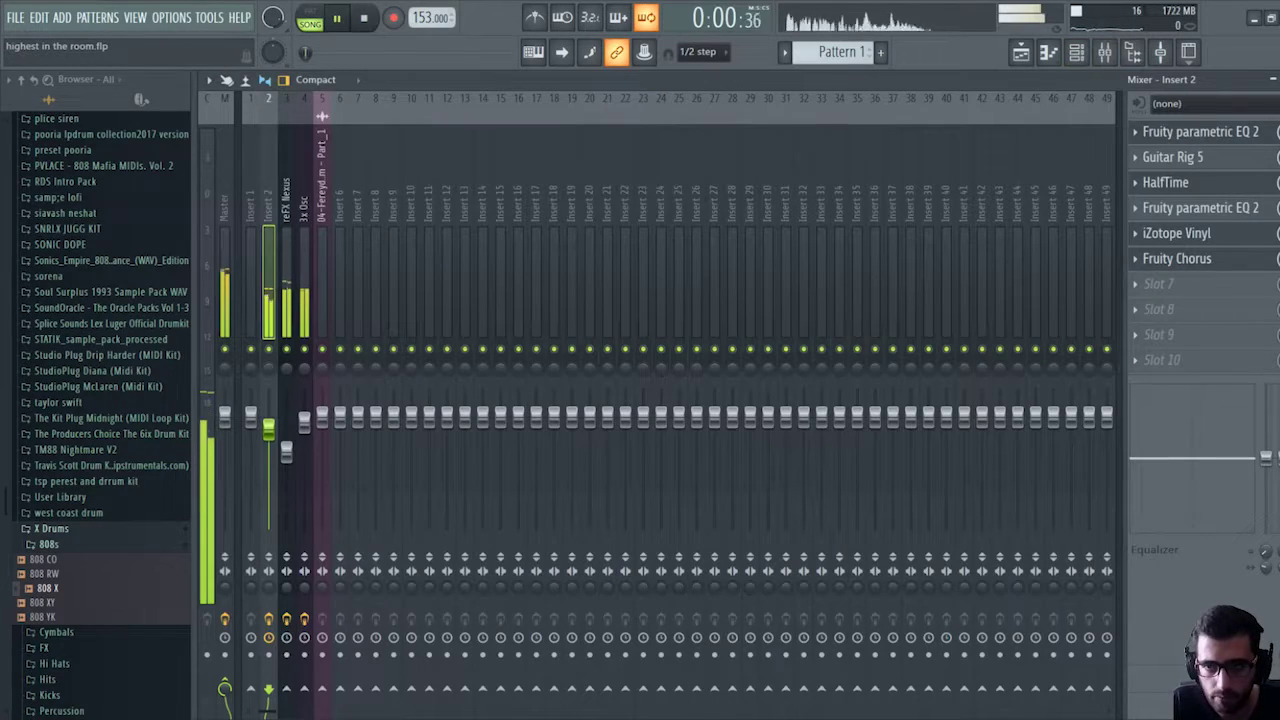
{"action": "left_click", "coordinate": [1273, 79]}
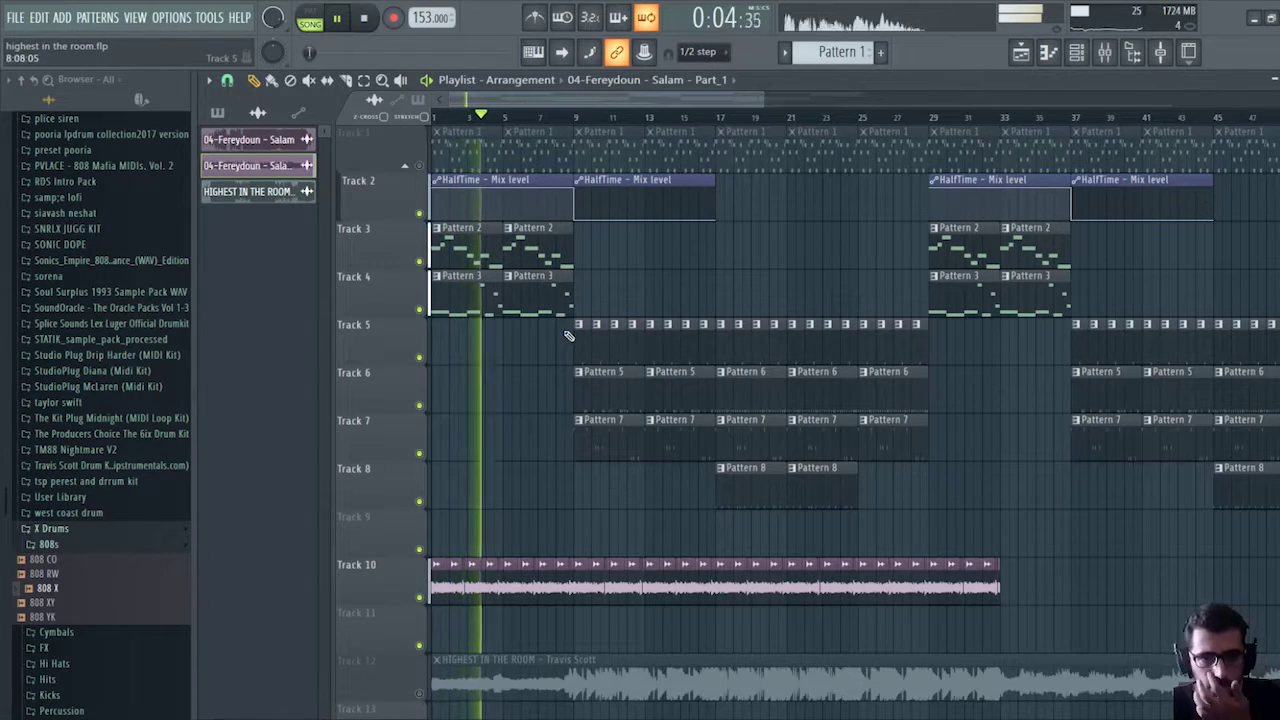
Extend the Salam clips on Track 10 with further copies up to the end of the arrangement at bar 65.
{"action": "scroll", "coordinate": [622, 128], "scroll_direction": "up", "scroll_amount": 1}
{"action": "scroll", "coordinate": [622, 128], "scroll_direction": "down", "scroll_amount": 3}
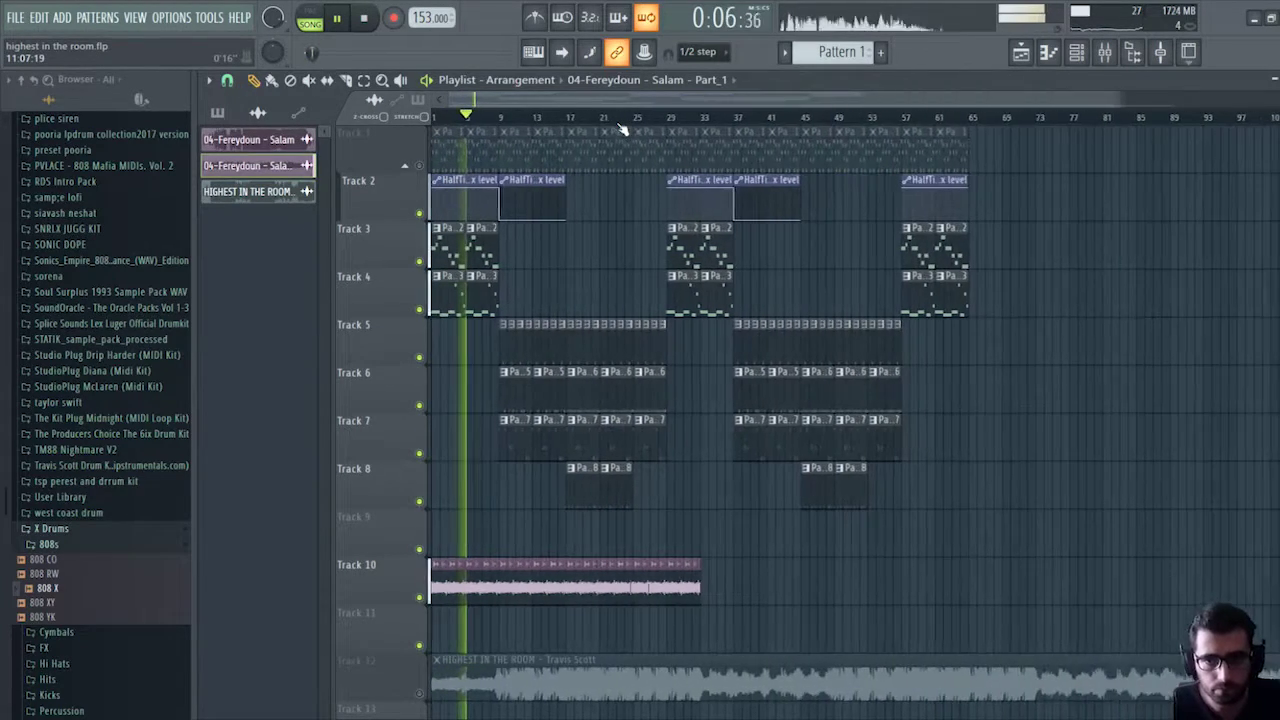
{"action": "left_click_drag", "start_coordinate": [750, 603], "coordinate": [666, 584]}
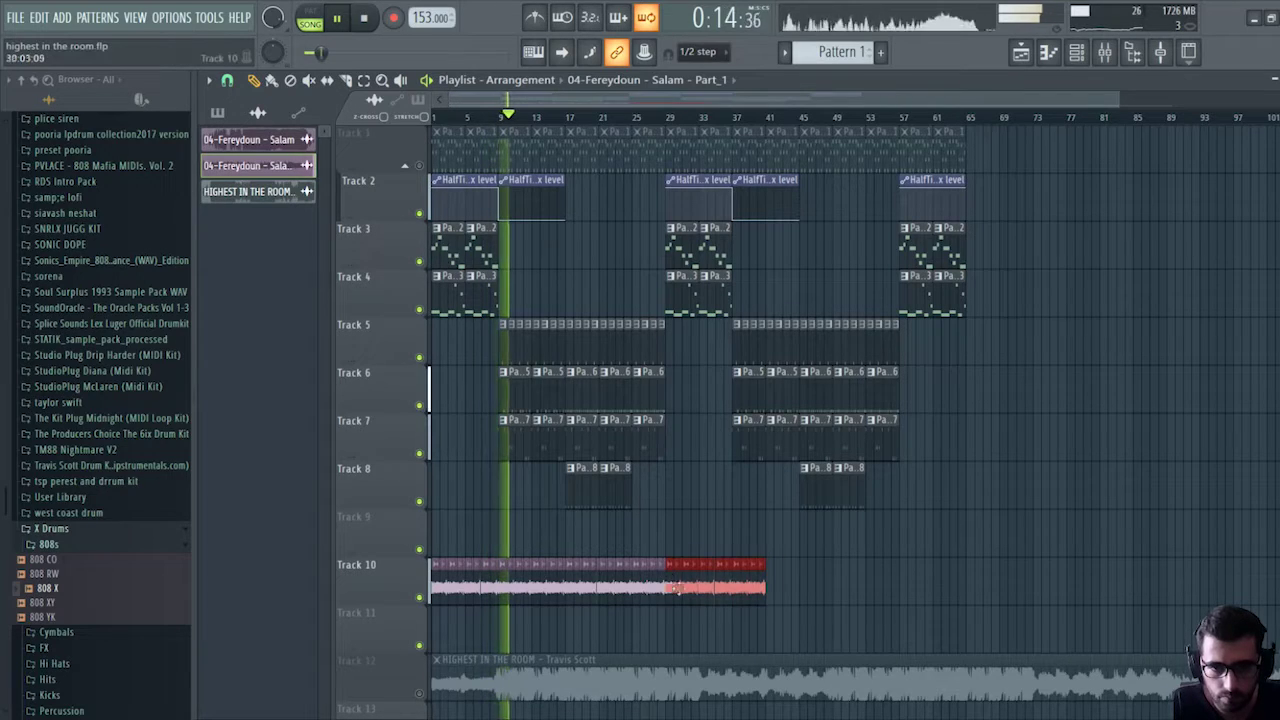
{"action": "key", "text": "ctrl+b"}
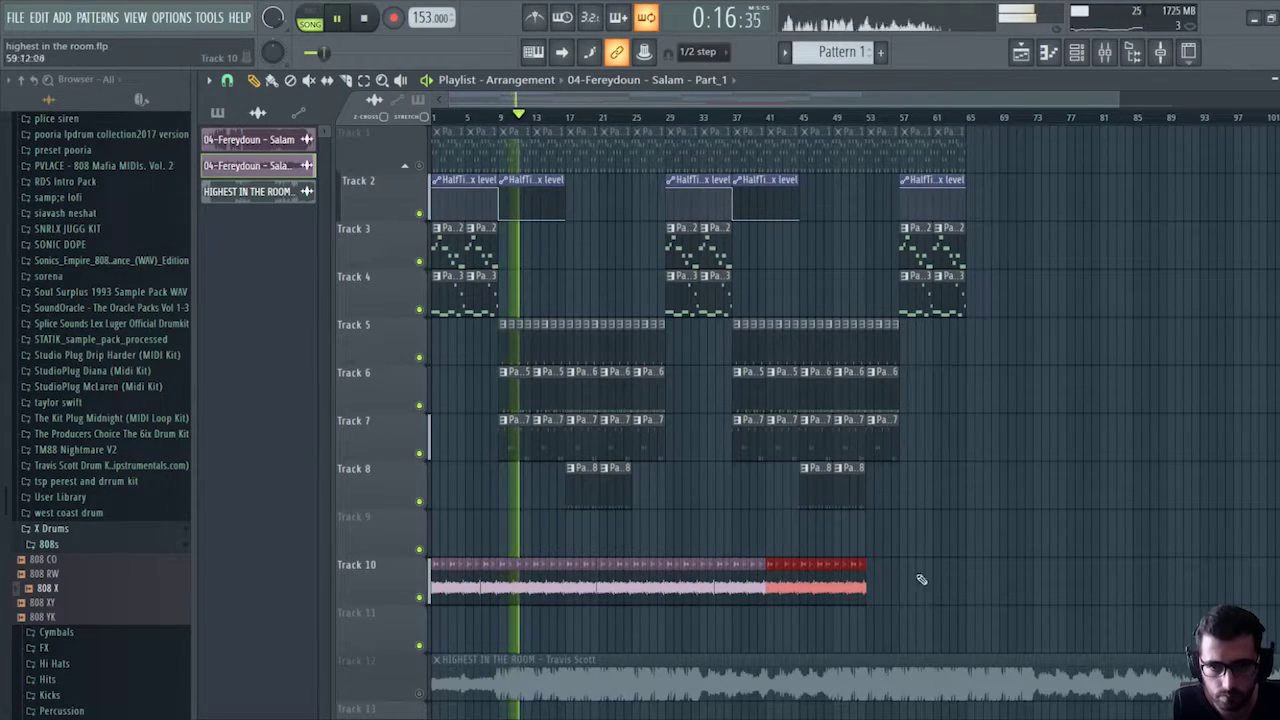
{"action": "left_click_drag", "start_coordinate": [768, 588], "coordinate": [864, 590]}
{"action": "left_click", "coordinate": [929, 517]}
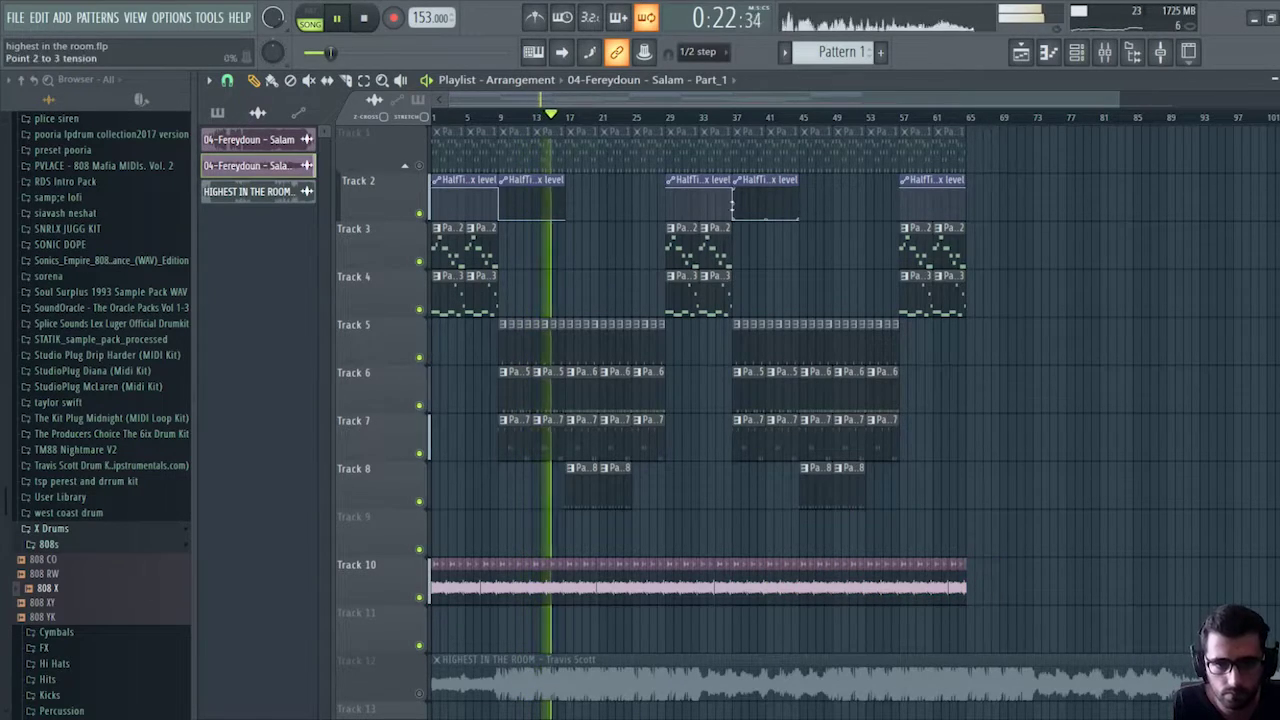
Stop playback and examine the short Salam slices on Track 10 around bar 14.
{"action": "key", "text": "space"}
{"action": "scroll", "coordinate": [520, 117], "scroll_direction": "up", "scroll_amount": 10}
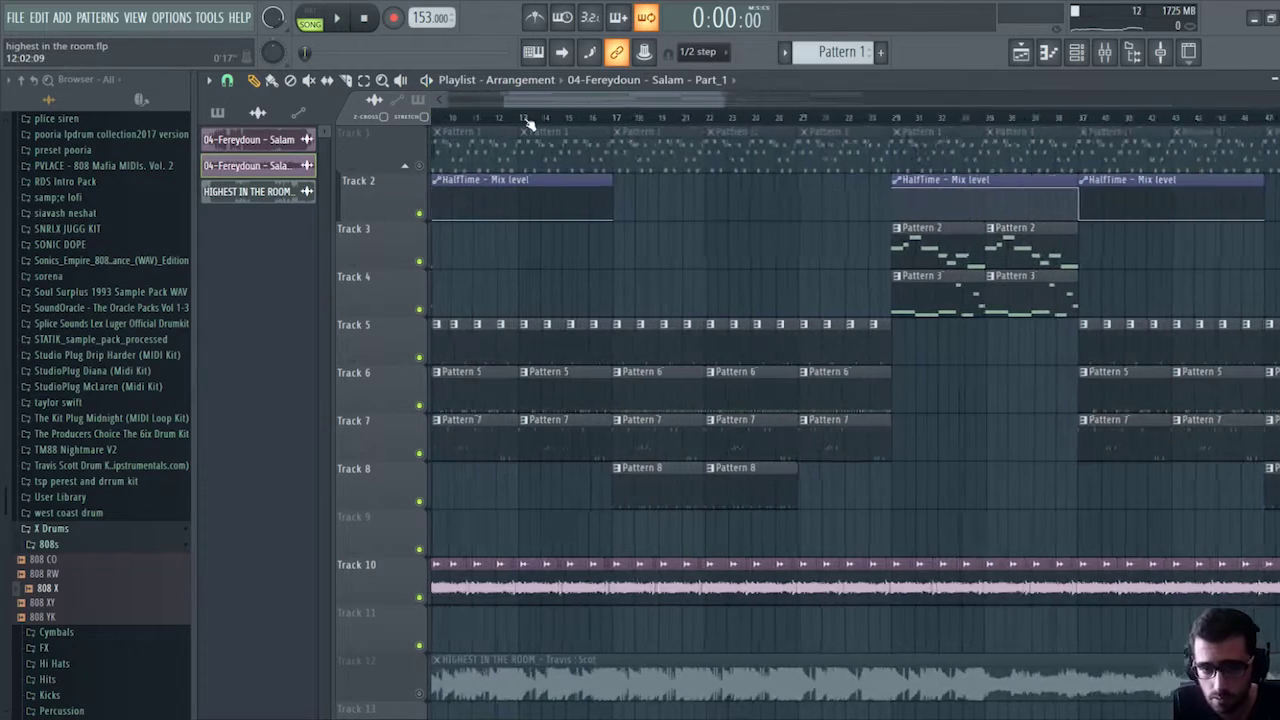
{"action": "scroll", "coordinate": [775, 460], "scroll_direction": "down", "scroll_amount": 1}
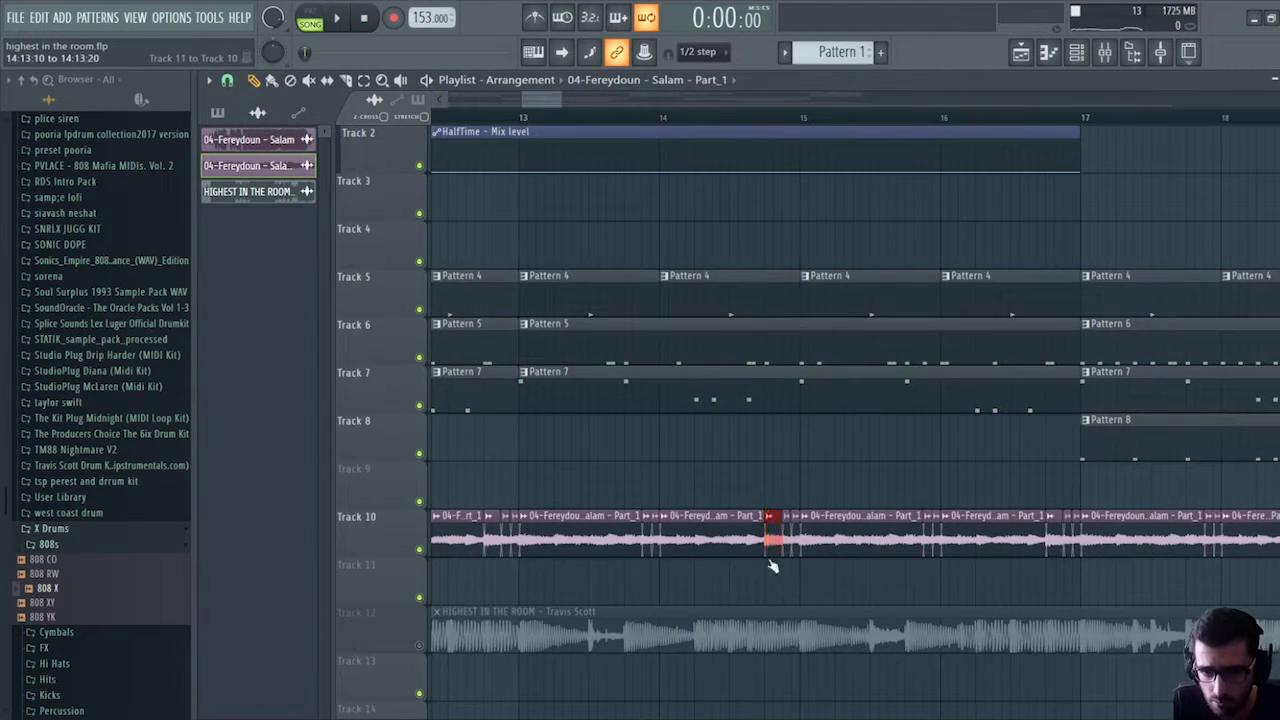
{"action": "scroll", "coordinate": [781, 119], "scroll_direction": "up", "scroll_amount": 4}
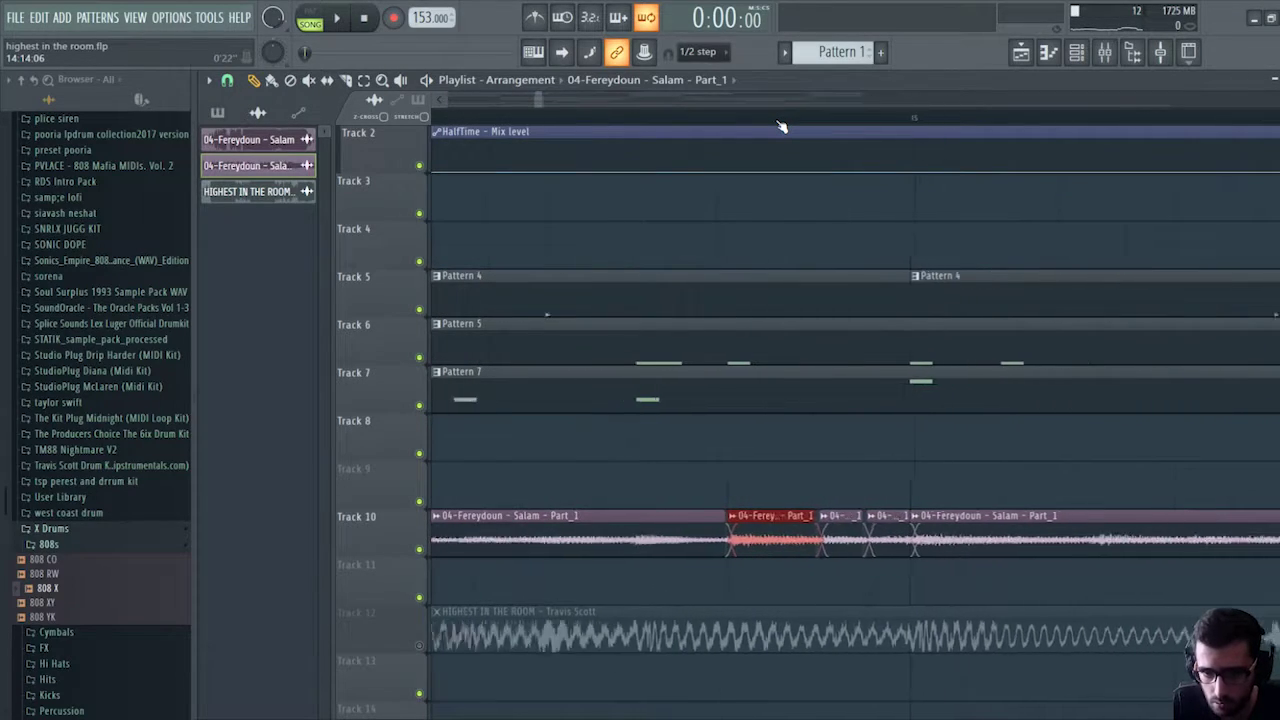
{"action": "scroll", "coordinate": [781, 126], "scroll_direction": "down", "scroll_amount": 2}
{"action": "scroll", "coordinate": [784, 123], "scroll_direction": "down", "scroll_amount": 5}
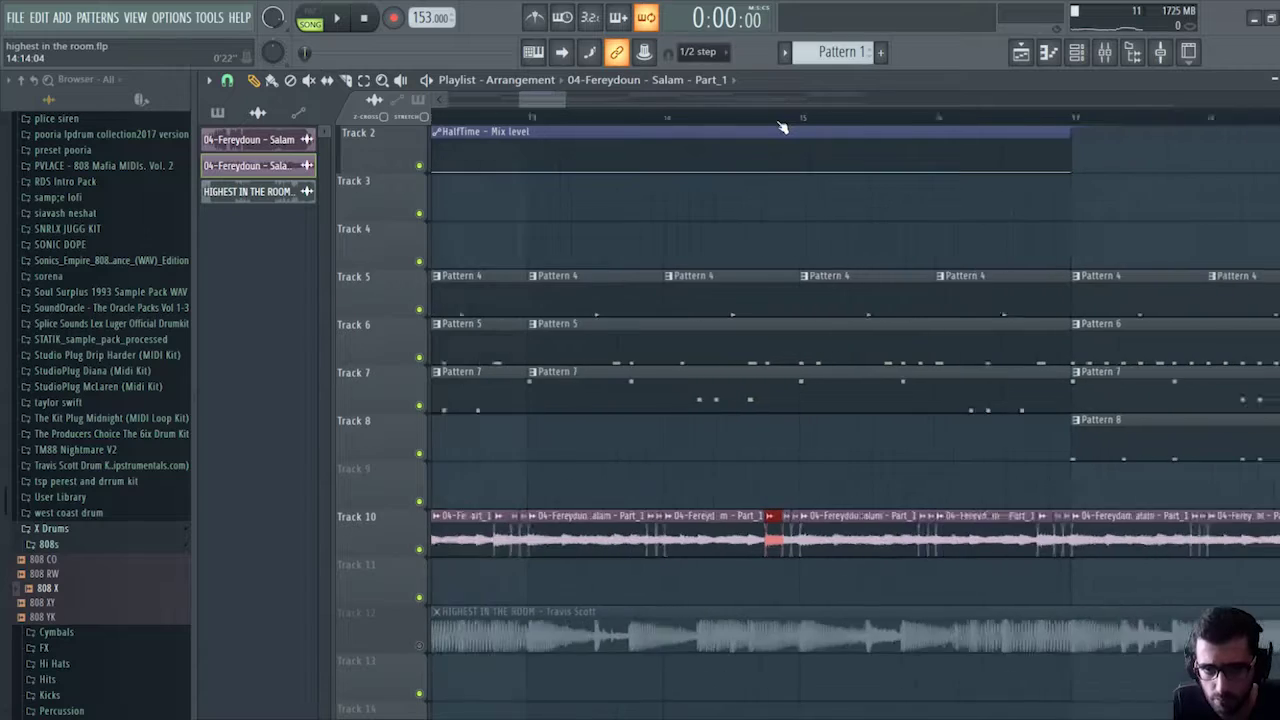
{"action": "scroll", "coordinate": [788, 121], "scroll_direction": "down", "scroll_amount": 6}
Play the whole arrangement with the extended Salam clips from the beginning, including the drum section after bar 9.
{"action": "key", "text": "space"}
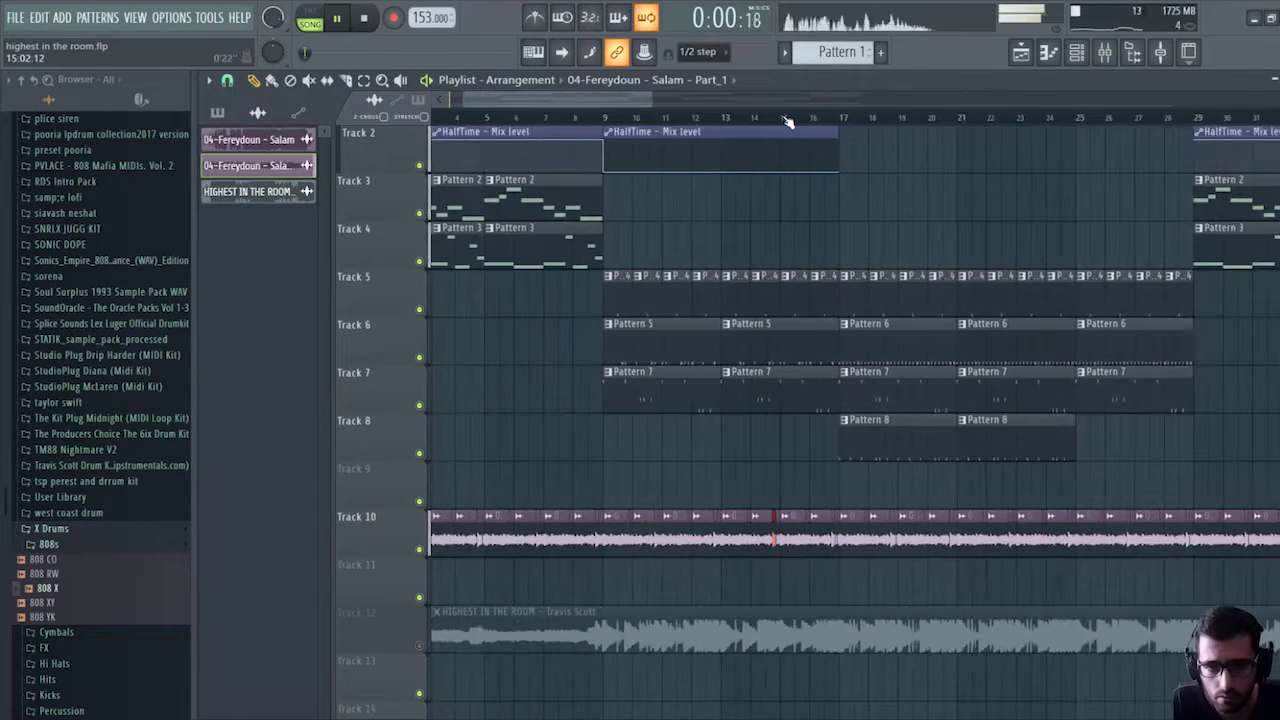
{"action": "scroll", "coordinate": [788, 121], "scroll_direction": "down", "scroll_amount": 3}
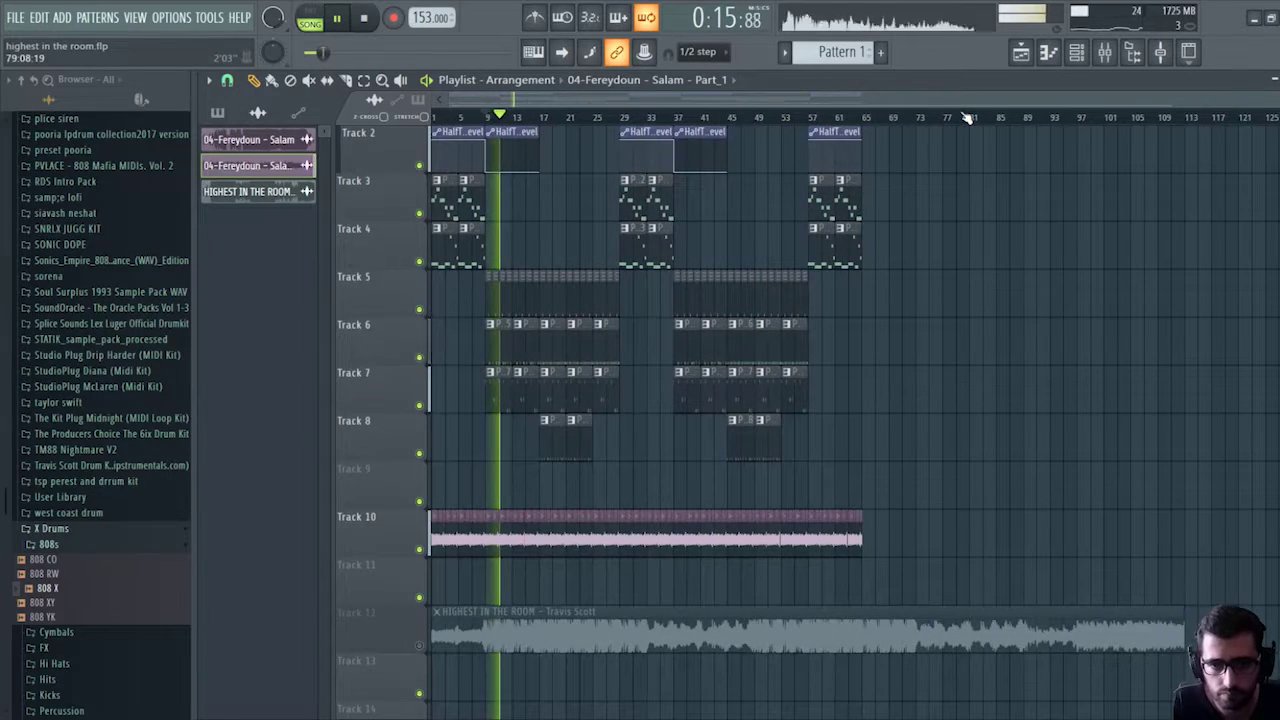
{"action": "left_click_drag", "start_coordinate": [947, 455], "coordinate": [872, 497]}
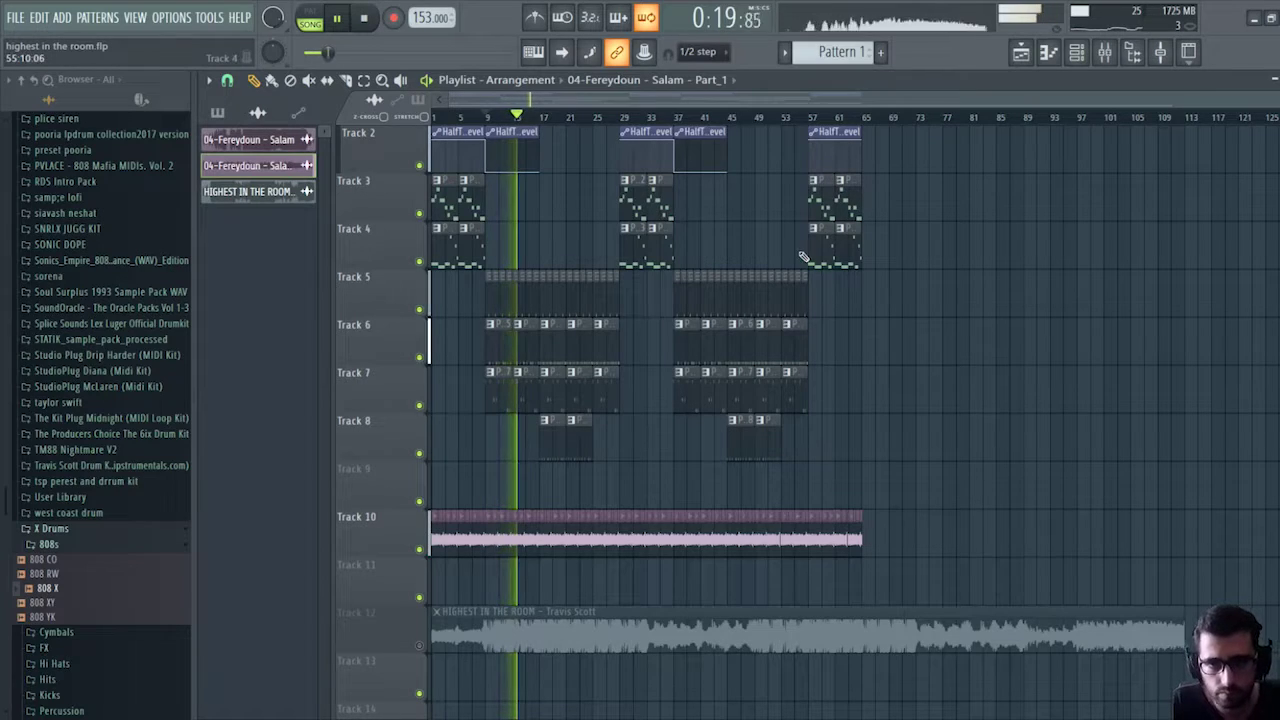
{"action": "scroll", "coordinate": [688, 251], "scroll_direction": "up", "scroll_amount": 1}
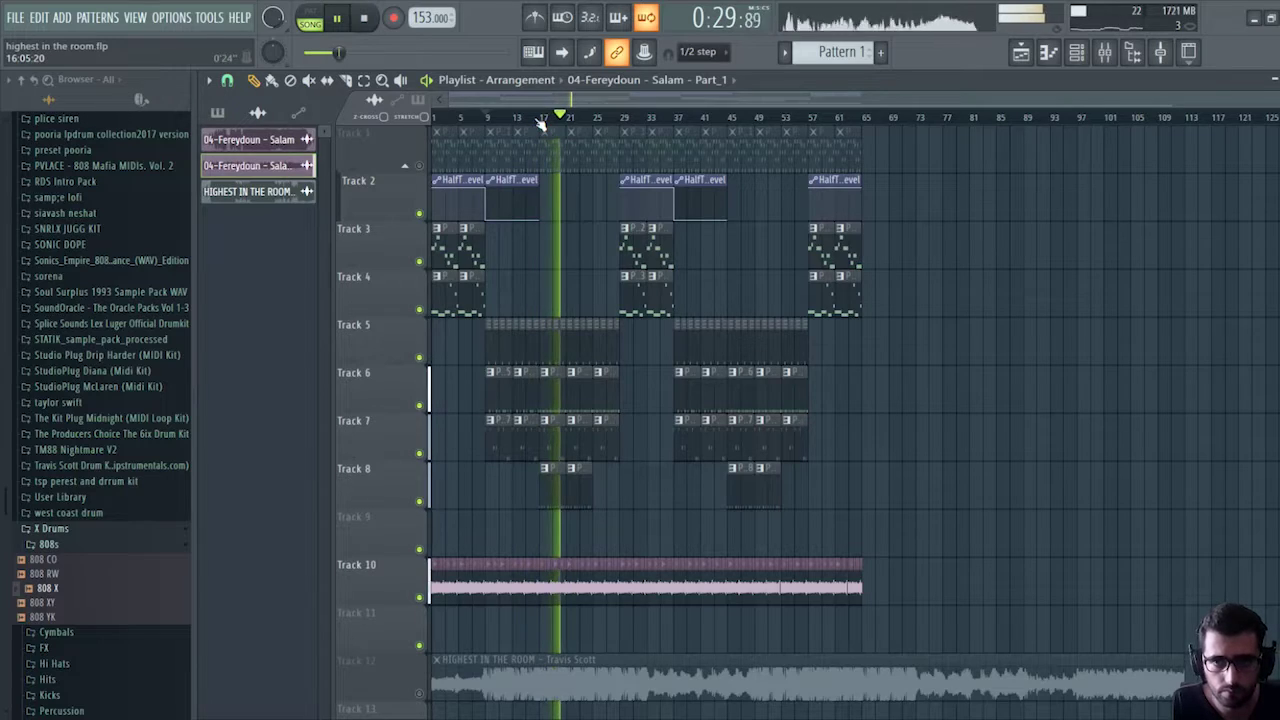
{"action": "key", "text": "space"}
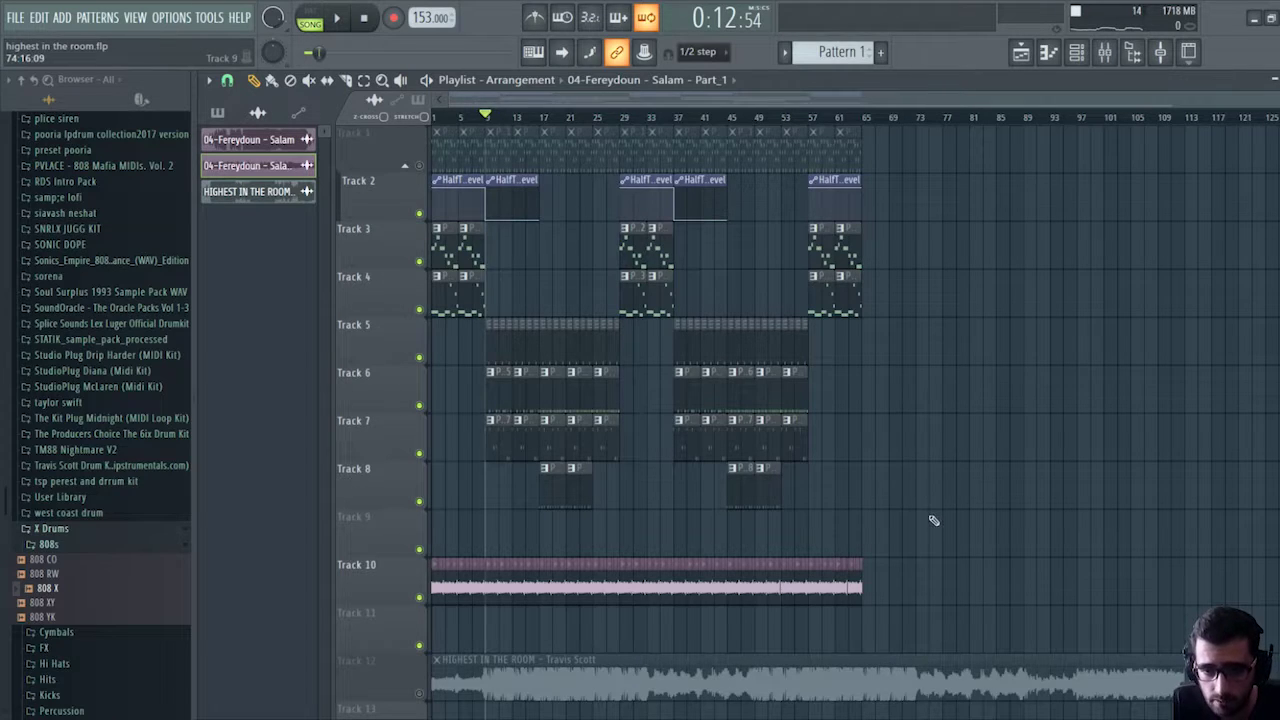
{"action": "left_click_drag", "start_coordinate": [935, 511], "coordinate": [897, 590]}
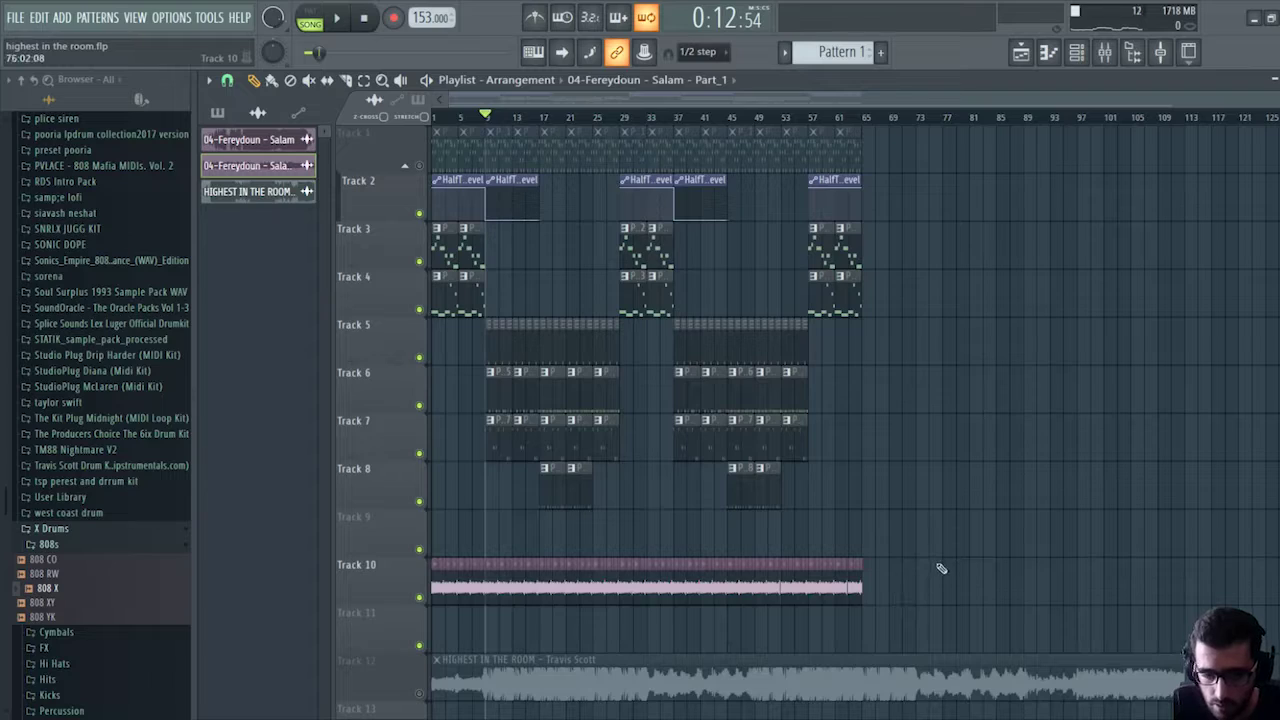